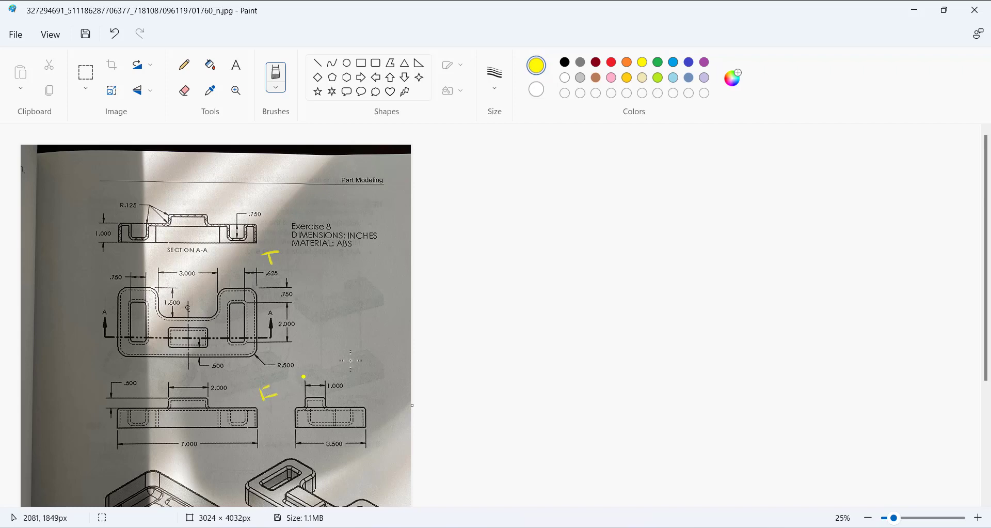
Step: Write a yellow R above the right view and trace the side and bottom edges of the top view's outline
{"action": "left_click_drag", "start_coordinate": [346, 345], "coordinate": [374, 372]}
{"action": "scroll", "coordinate": [387, 331], "scroll_direction": "down", "scroll_amount": 3}
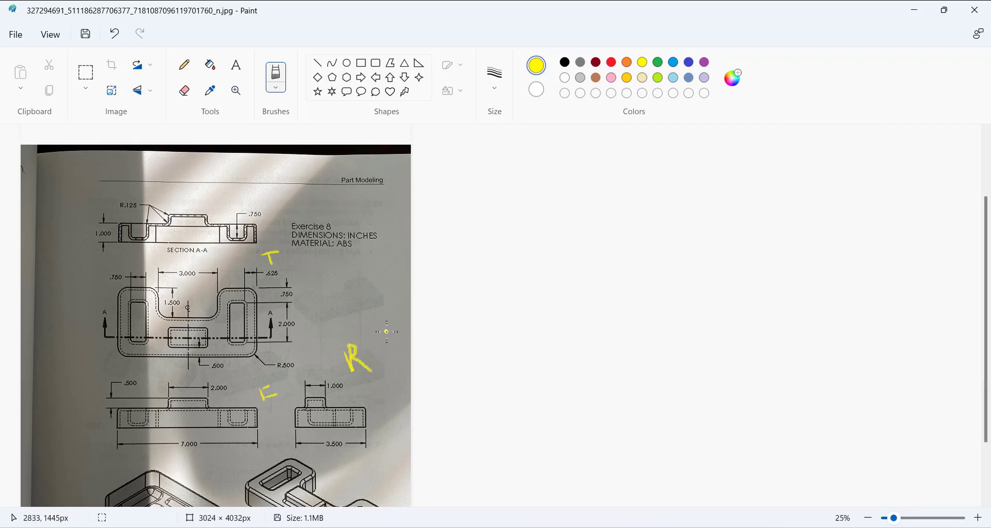
{"action": "scroll", "coordinate": [353, 336], "scroll_direction": "up", "scroll_amount": 3}
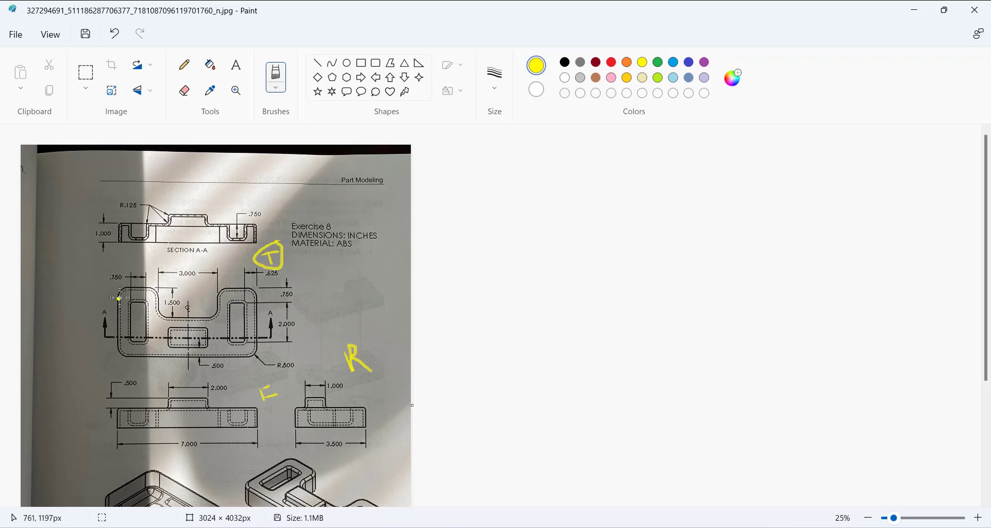
{"action": "mouse_move", "coordinate": [119, 297]}
{"action": "left_mouse_down"}
{"action": "mouse_move", "coordinate": [117, 336]}
{"action": "mouse_move", "coordinate": [196, 358]}
{"action": "mouse_move", "coordinate": [257, 356]}
{"action": "left_mouse_up"}
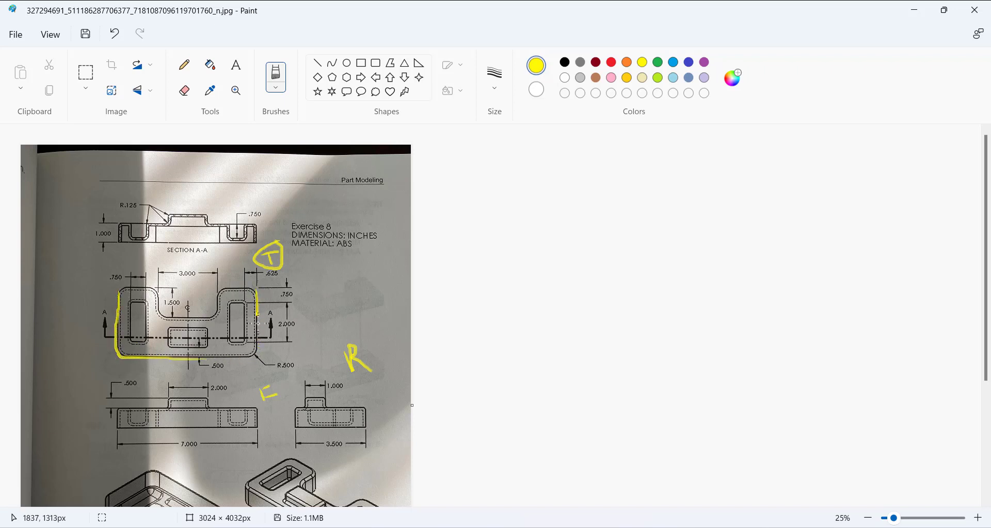
{"action": "mouse_move", "coordinate": [258, 314]}
{"action": "left_mouse_down"}
{"action": "mouse_move", "coordinate": [251, 357]}
{"action": "mouse_move", "coordinate": [202, 359]}
{"action": "left_mouse_up"}
Step: Draw yellow arrows around the solid isometric view to mark its front, right and top viewing directions
{"action": "scroll", "coordinate": [352, 336], "scroll_direction": "down", "scroll_amount": 3}
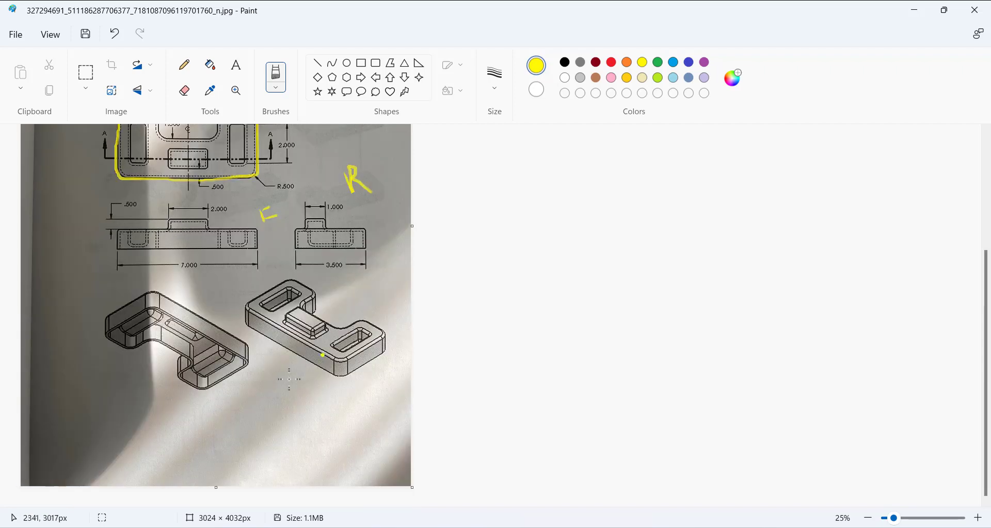
{"action": "left_click_drag", "start_coordinate": [256, 400], "coordinate": [284, 368]}
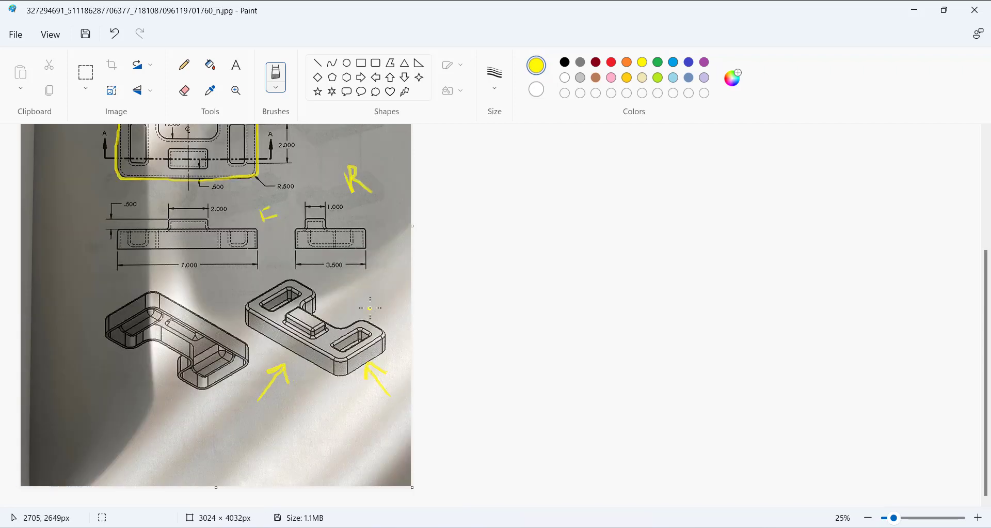
{"action": "left_click_drag", "start_coordinate": [360, 293], "coordinate": [365, 319]}
Step: Trace the notched upper edge of the top view in yellow to complete the part's outline
{"action": "scroll", "coordinate": [337, 339], "scroll_direction": "up", "scroll_amount": 2}
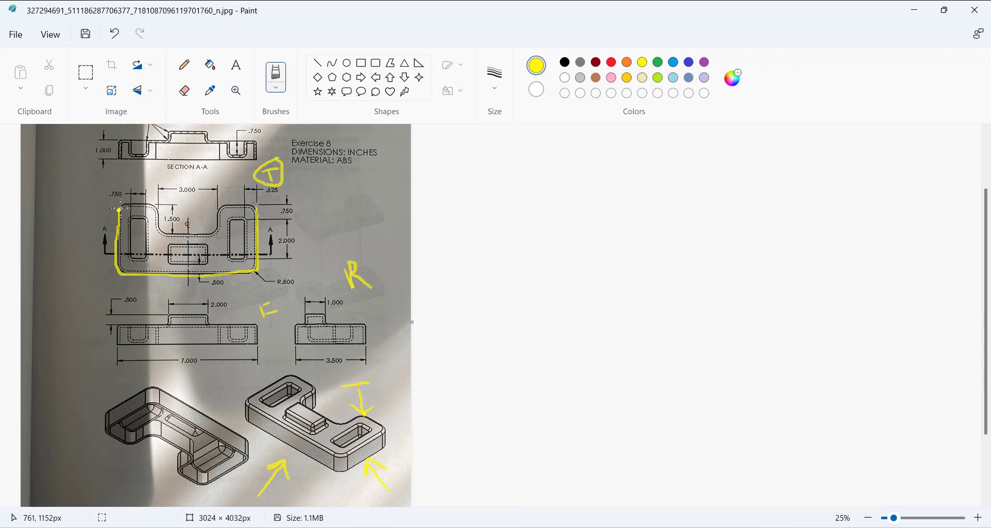
{"action": "mouse_move", "coordinate": [158, 215]}
{"action": "left_mouse_down"}
{"action": "mouse_move", "coordinate": [174, 235]}
{"action": "mouse_move", "coordinate": [256, 206]}
{"action": "mouse_move", "coordinate": [230, 202]}
{"action": "left_mouse_up"}
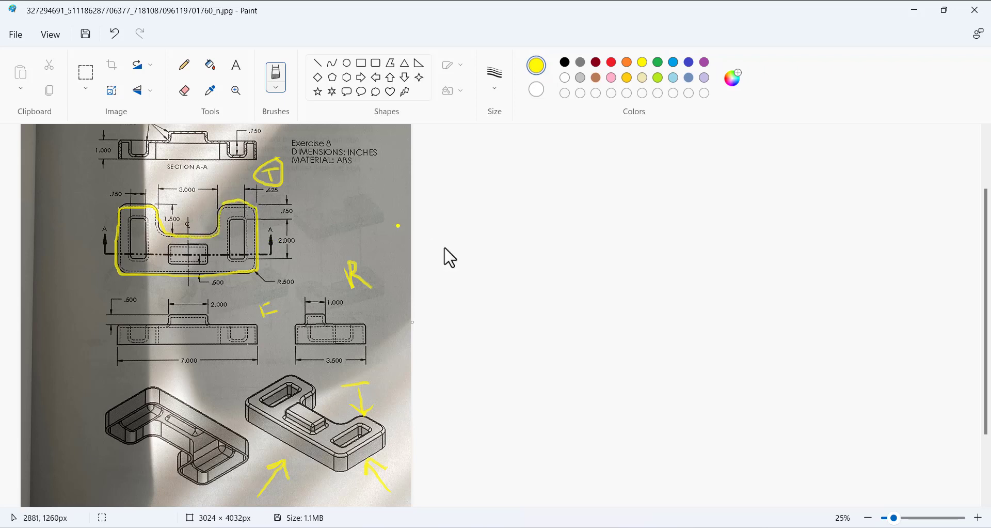
{"action": "left_click", "coordinate": [408, 275]}
Step: Circle the 7.000 overall width and sketch the stepped half profile with a dashed centreline beside the top view
{"action": "left_click_drag", "start_coordinate": [177, 357], "coordinate": [207, 367]}
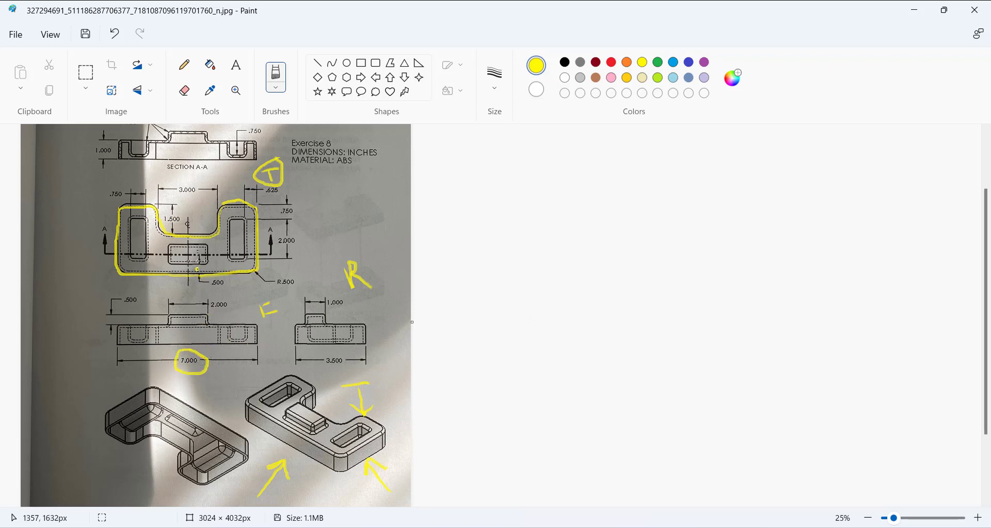
{"action": "left_click_drag", "start_coordinate": [333, 212], "coordinate": [369, 221]}
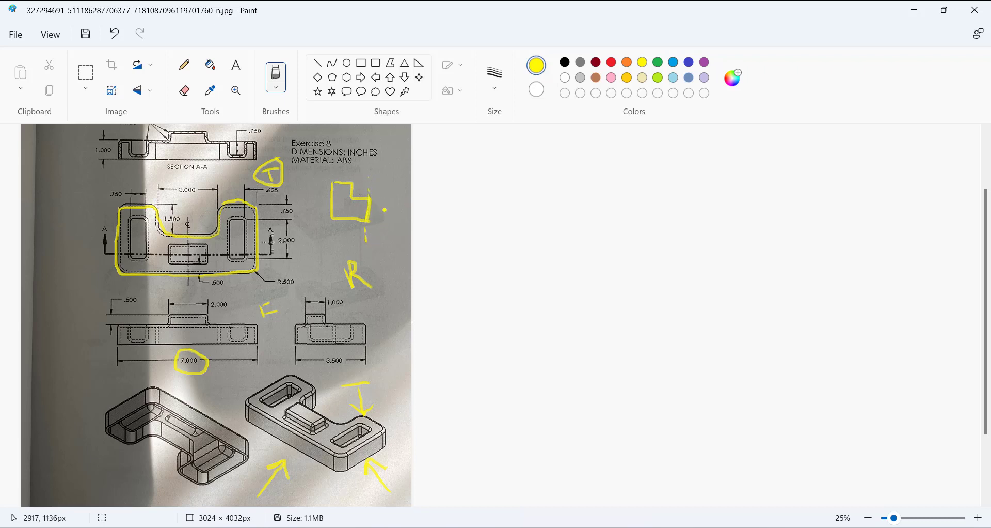
Step: Switch to SOLIDWORKS and create a new part document with IPS (inch, pound, second) units
{"action": "left_click", "coordinate": [398, 342]}
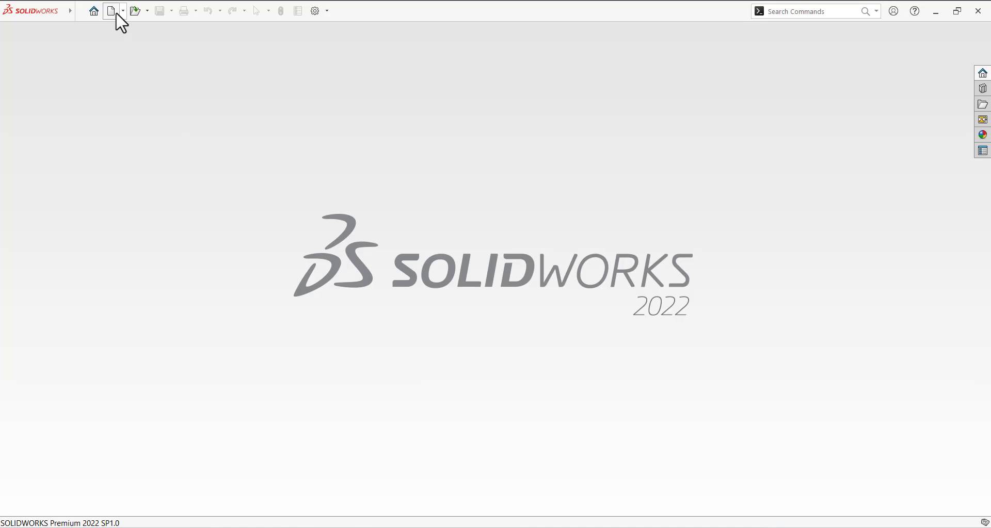
{"action": "left_click", "coordinate": [115, 11]}
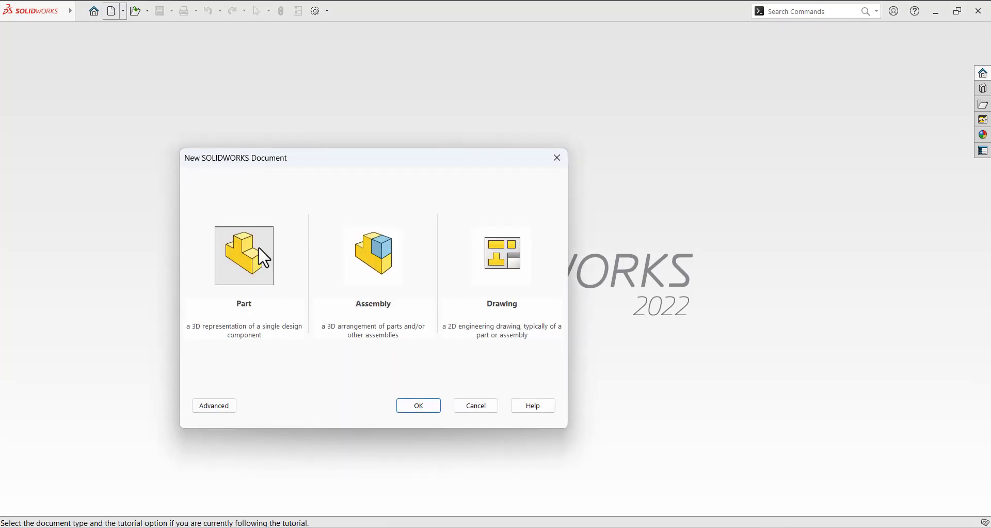
{"action": "left_click", "coordinate": [419, 405]}
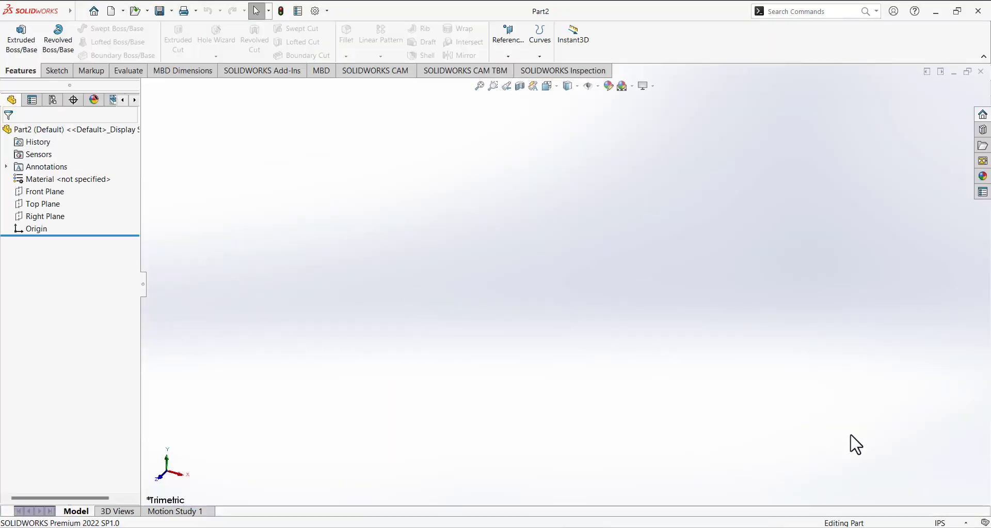
{"action": "left_click", "coordinate": [938, 523]}
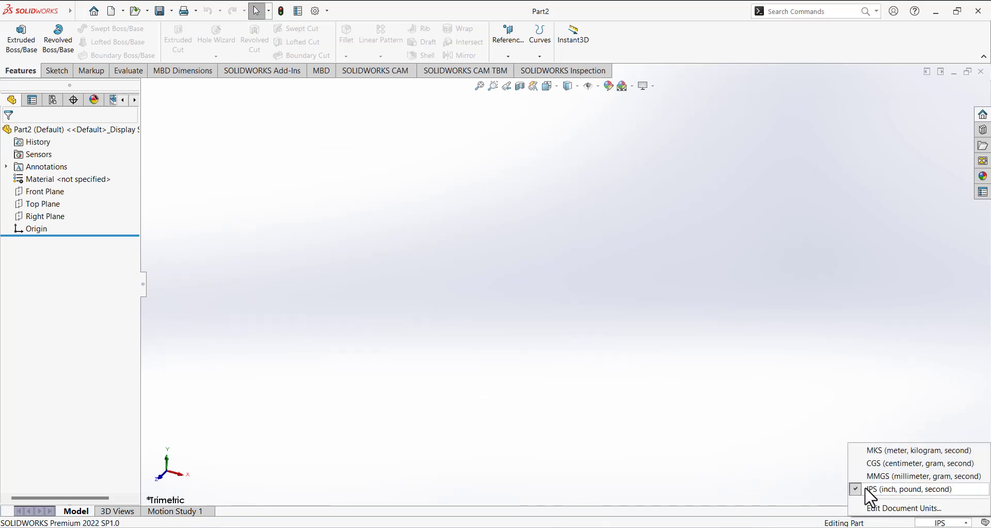
{"action": "left_click", "coordinate": [878, 490]}
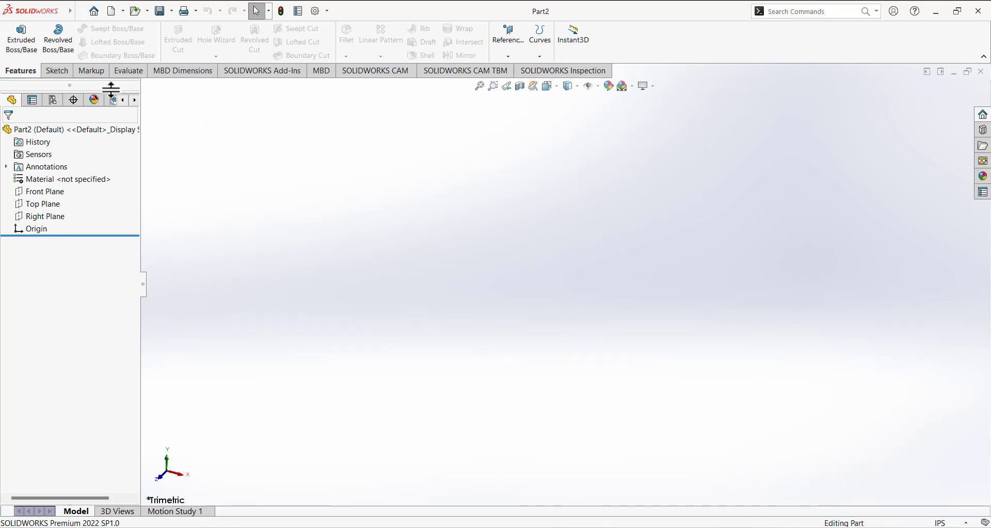
Step: Start a new sketch on the Top Plane
{"action": "left_click", "coordinate": [57, 71]}
{"action": "left_click", "coordinate": [16, 36]}
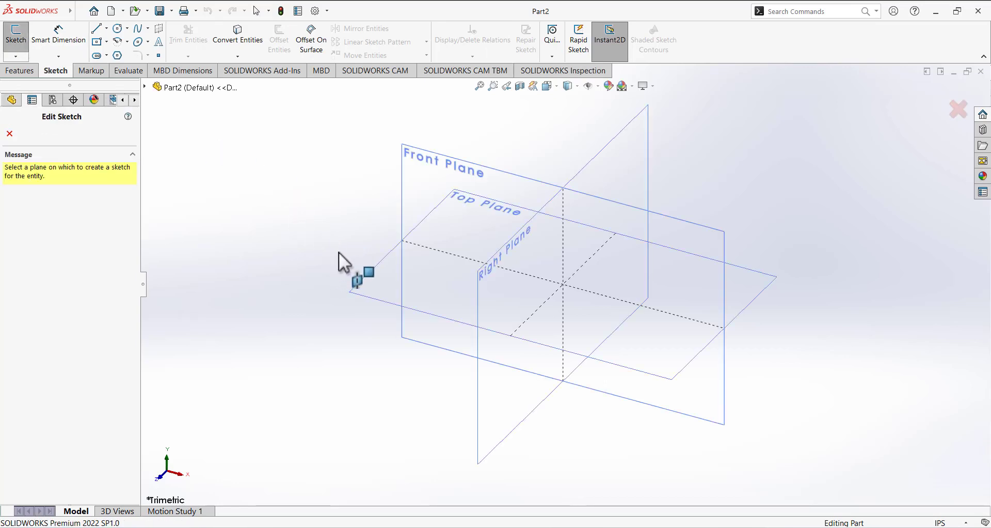
{"action": "left_click", "coordinate": [374, 287]}
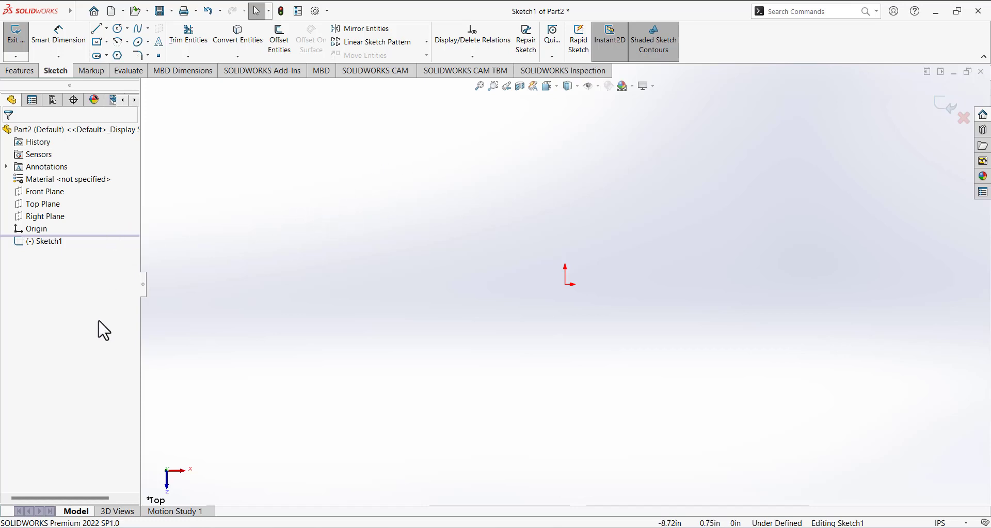
Step: Sketch a closed stepped L-shaped half profile with lines from the origin, about 3.79 in wide and 2.13 in high
{"action": "left_click", "coordinate": [98, 29]}
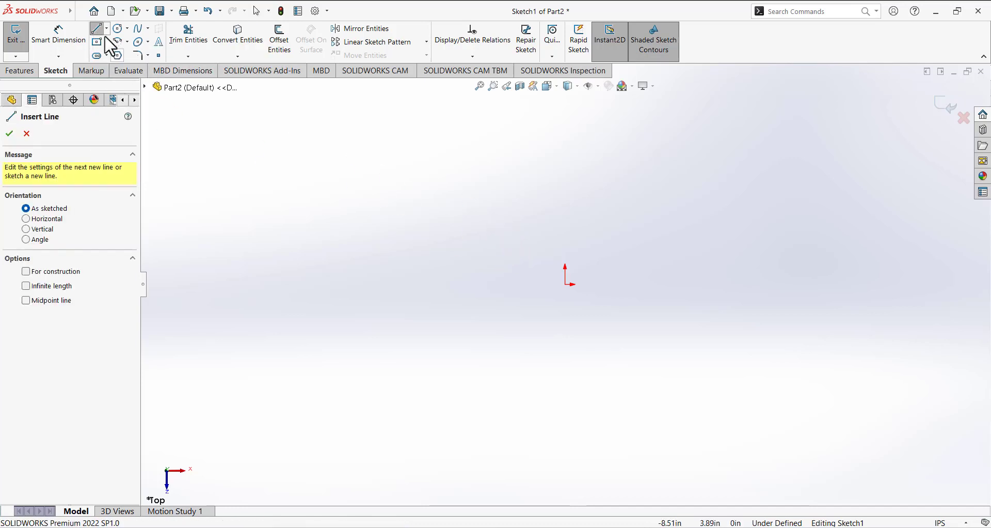
{"action": "left_click", "coordinate": [566, 285]}
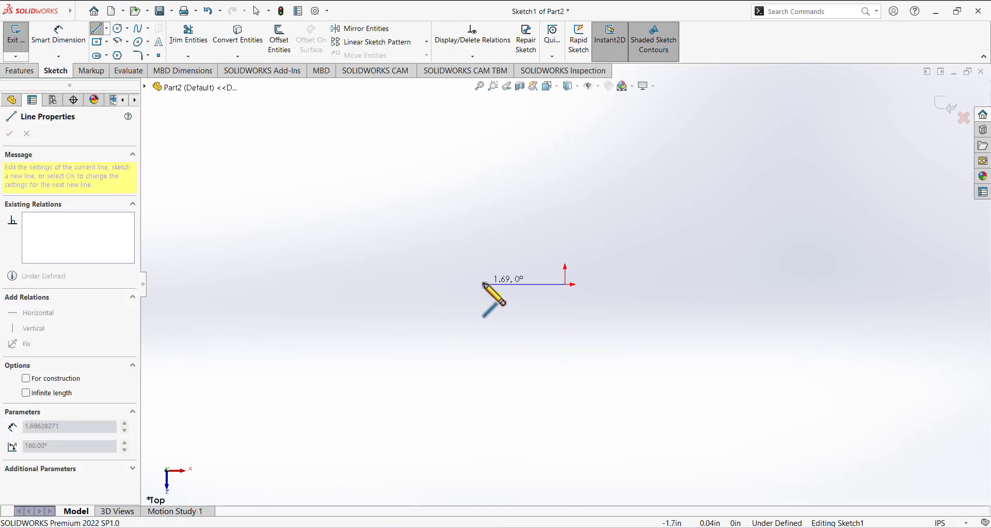
{"action": "left_click", "coordinate": [382, 284]}
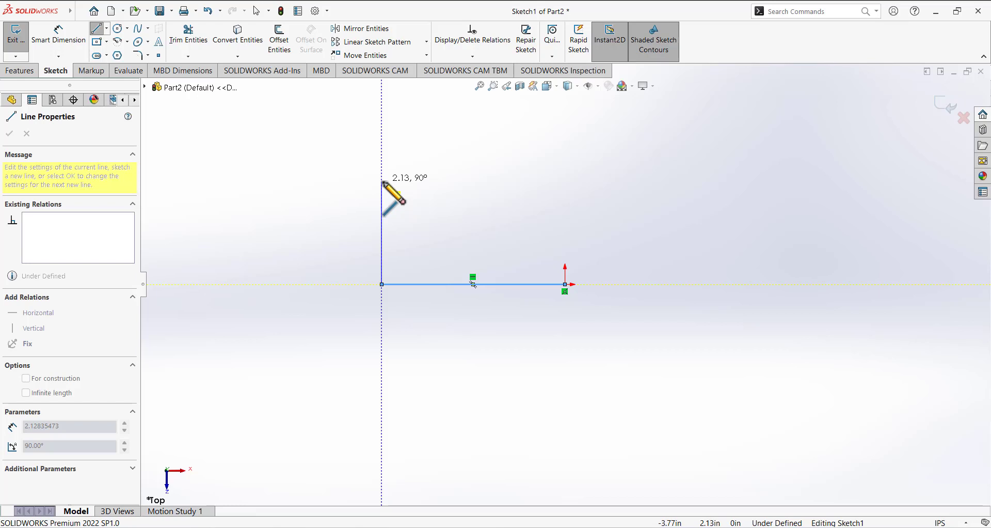
{"action": "left_click", "coordinate": [382, 181]}
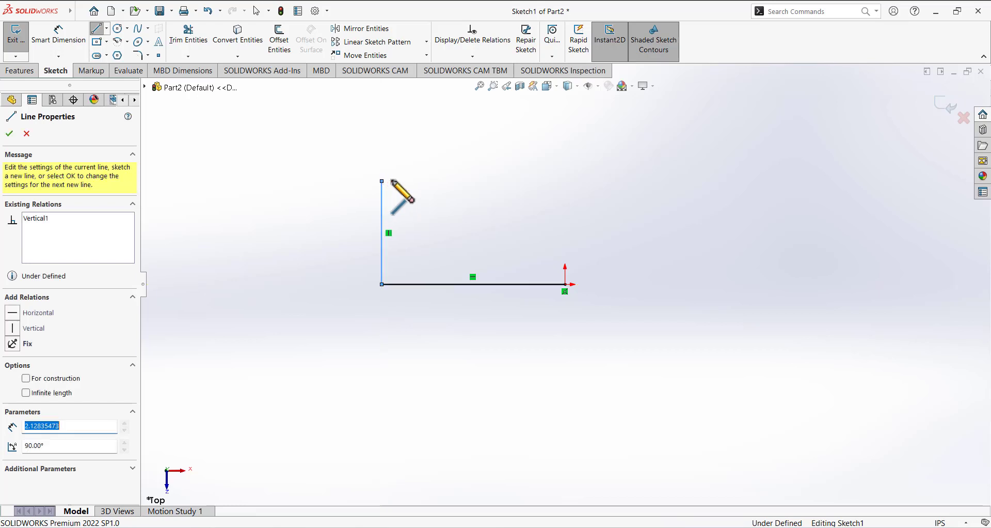
{"action": "left_click", "coordinate": [460, 181]}
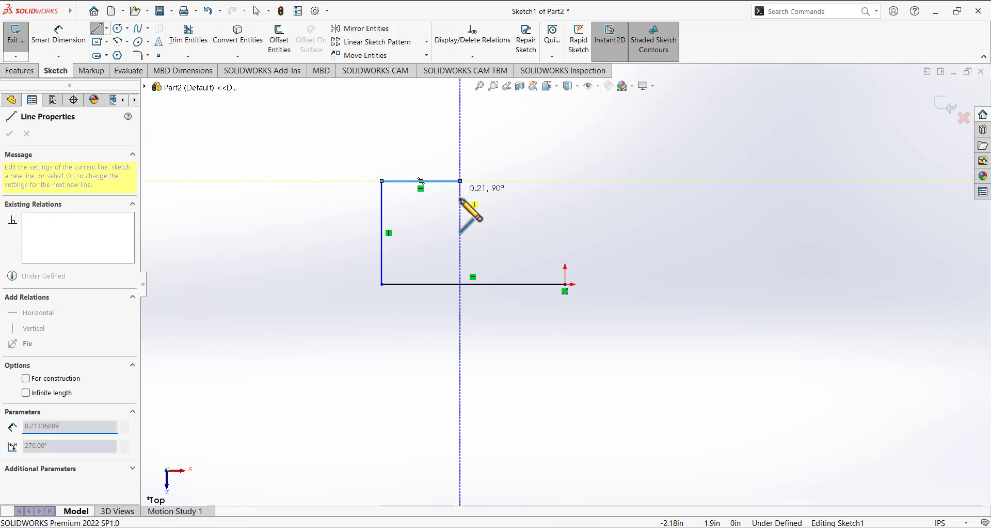
{"action": "left_click", "coordinate": [461, 228]}
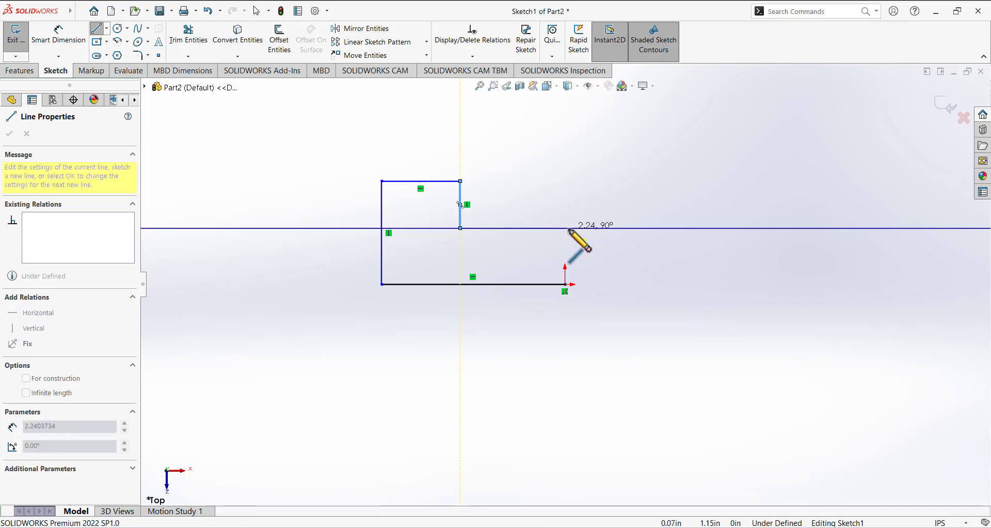
{"action": "left_click", "coordinate": [565, 228]}
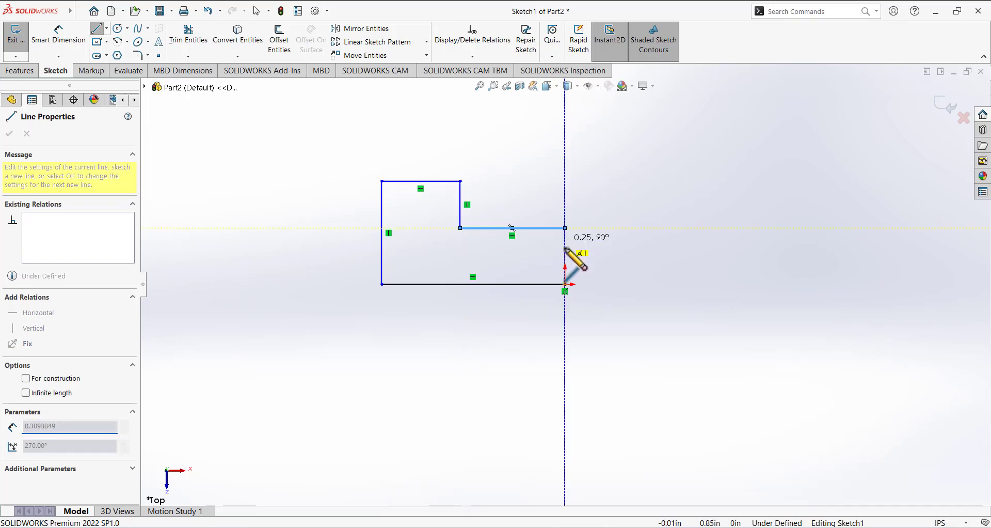
{"action": "left_click", "coordinate": [566, 284]}
{"action": "right_click", "coordinate": [612, 165]}
{"action": "left_click", "coordinate": [627, 175]}
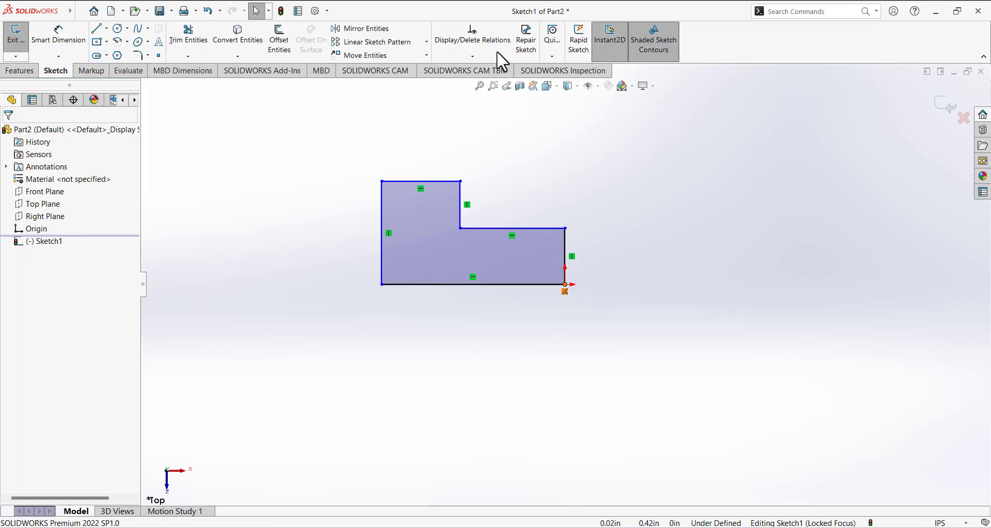
{"action": "left_click", "coordinate": [481, 57]}
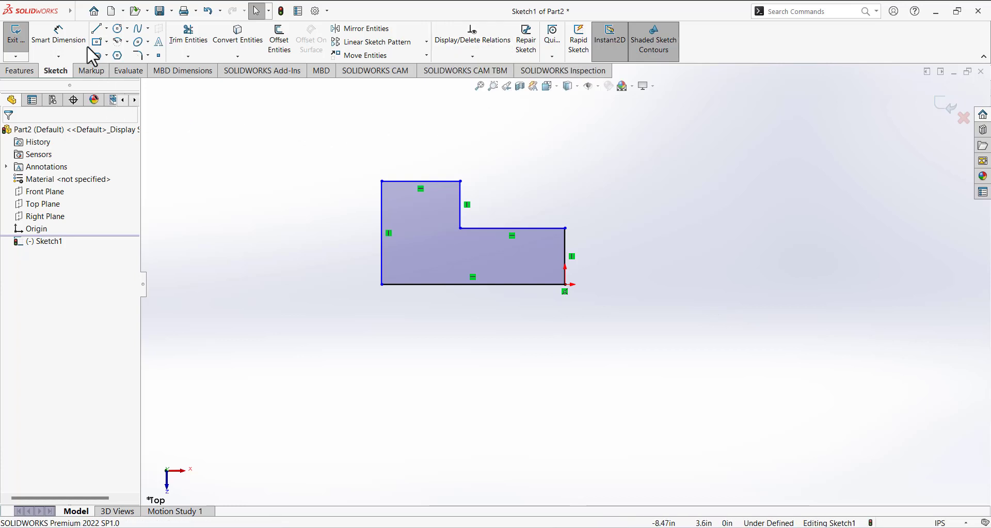
Step: Check the overall width in the Paint drawing and dimension the profile's bottom line to 7/2 in
{"action": "left_click", "coordinate": [58, 36]}
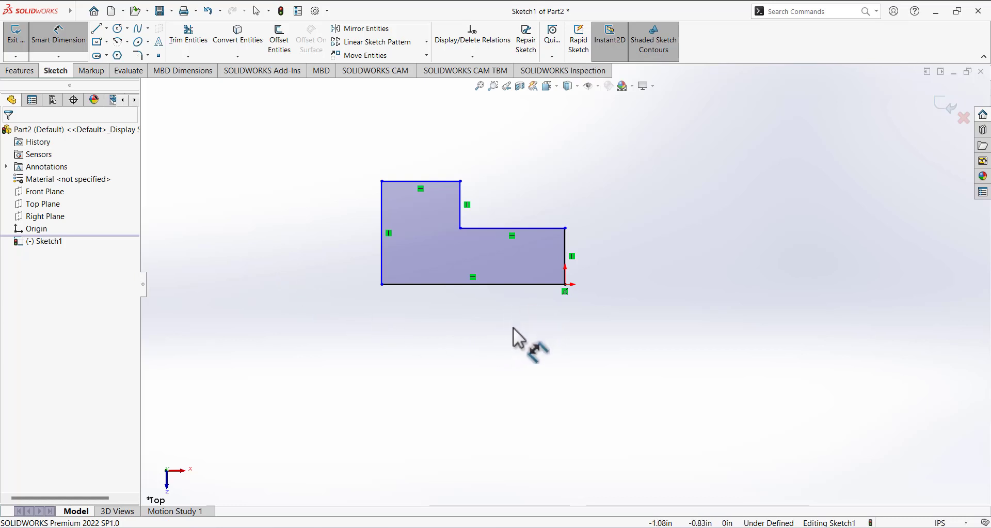
{"action": "key", "text": "alt+Tab"}
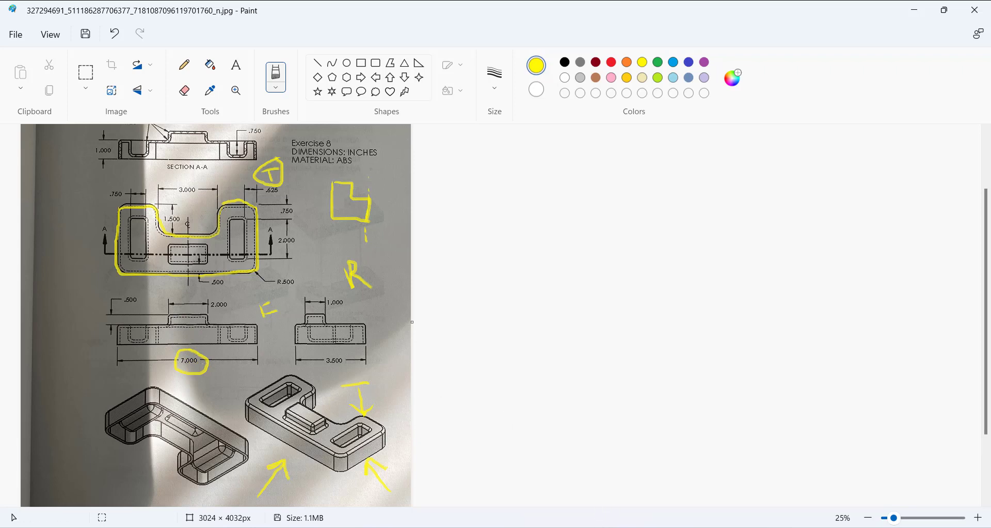
{"action": "key", "text": "alt+Tab"}
{"action": "left_click", "coordinate": [485, 285]}
{"action": "left_click", "coordinate": [486, 319]}
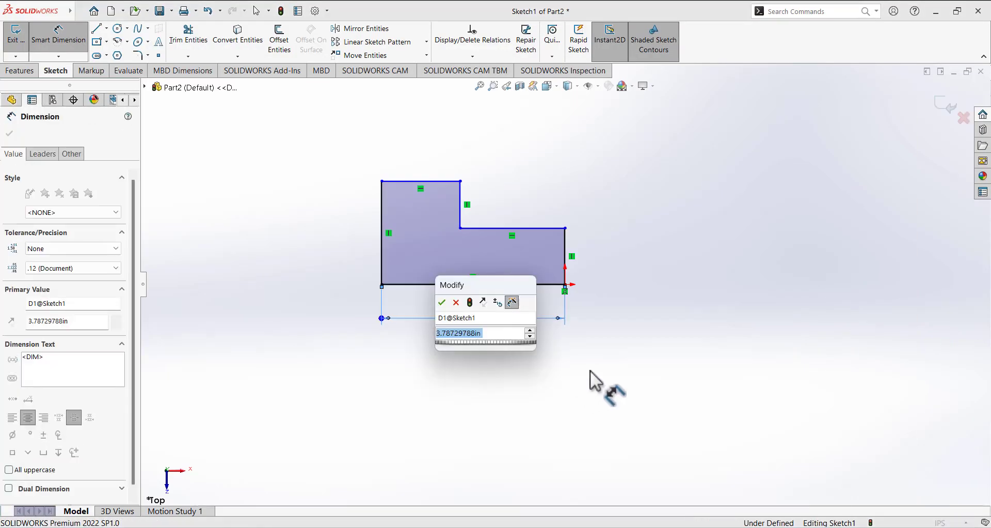
{"action": "type", "text": "7/2"}
{"action": "key", "text": "Return"}
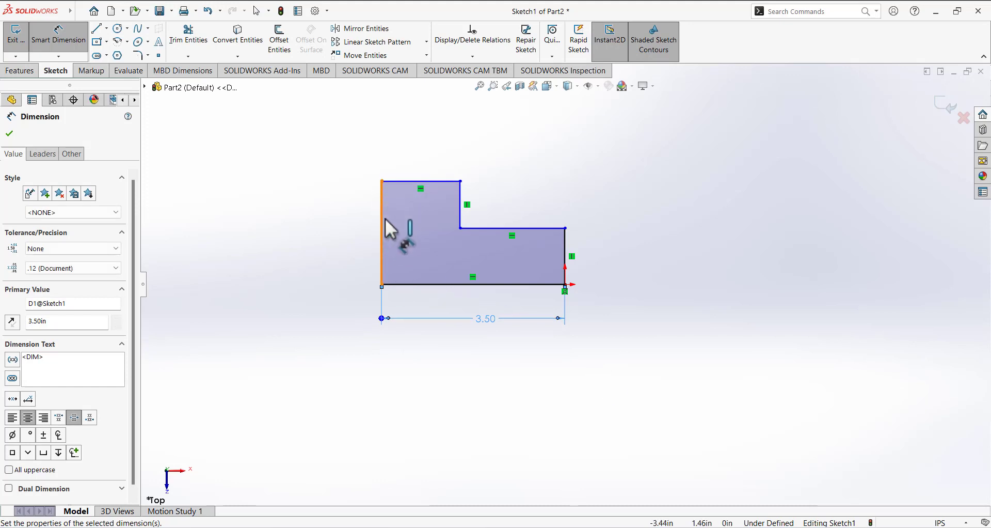
Step: Switch to the Paint drawing, circle the 3.500 depth dimension below the right view, and return to SOLIDWORKS
{"action": "key", "text": "alt+Tab"}
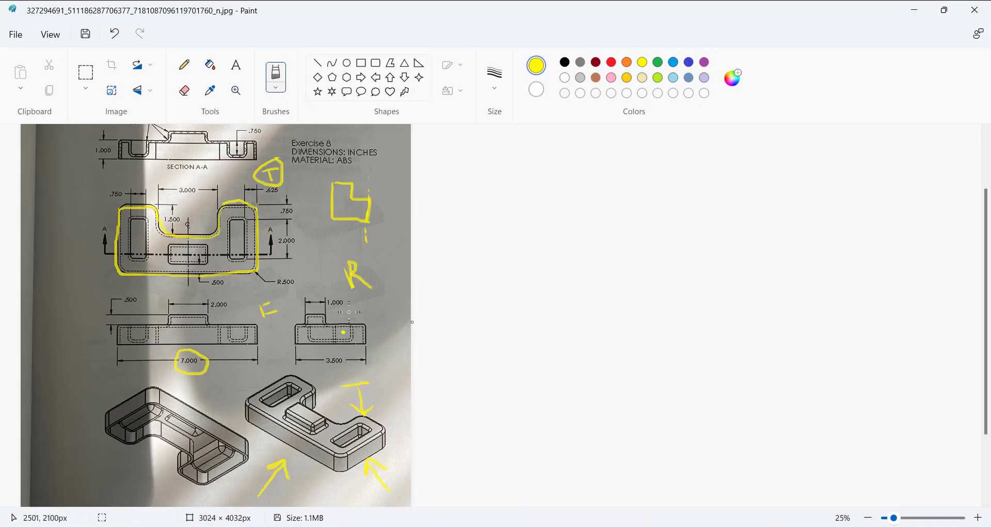
{"action": "mouse_move", "coordinate": [342, 351]}
{"action": "left_mouse_down"}
{"action": "mouse_move", "coordinate": [321, 360]}
{"action": "mouse_move", "coordinate": [352, 359]}
{"action": "mouse_move", "coordinate": [343, 350]}
{"action": "left_mouse_up"}
{"action": "key", "text": "alt+Tab"}
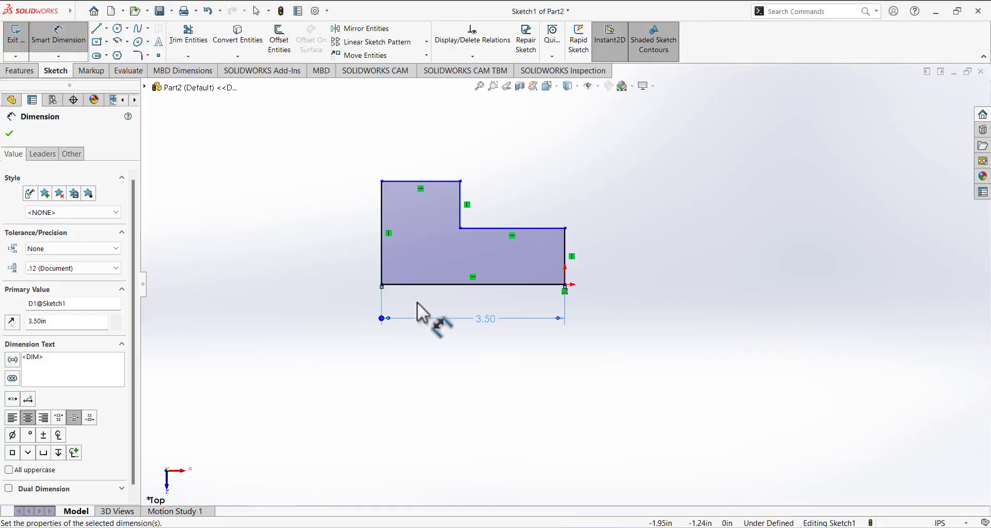
Step: Dimension the profile's left vertical line to 3.5 in
{"action": "left_click", "coordinate": [383, 254]}
{"action": "left_click", "coordinate": [334, 309]}
{"action": "type", "text": "3.5"}
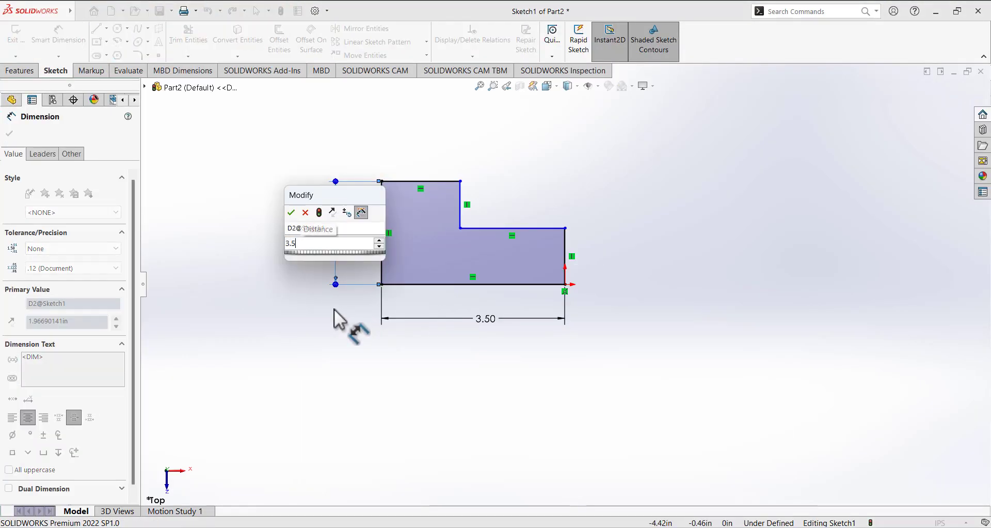
{"action": "key", "text": "Return"}
{"action": "left_click", "coordinate": [430, 373]}
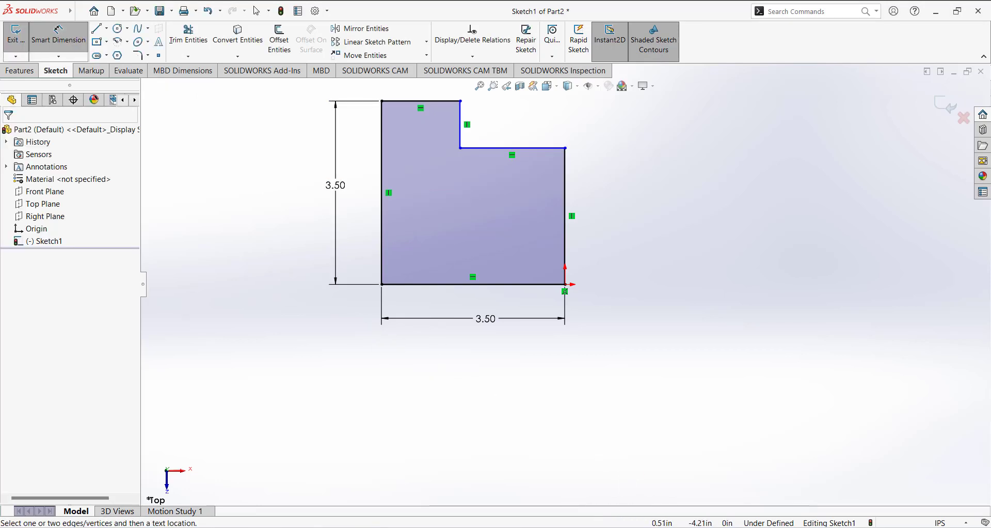
Step: Switch to the Paint drawing and circle the notch's 3.000 width and 1.500 depth dimensions in the top view
{"action": "key", "text": "alt+Tab"}
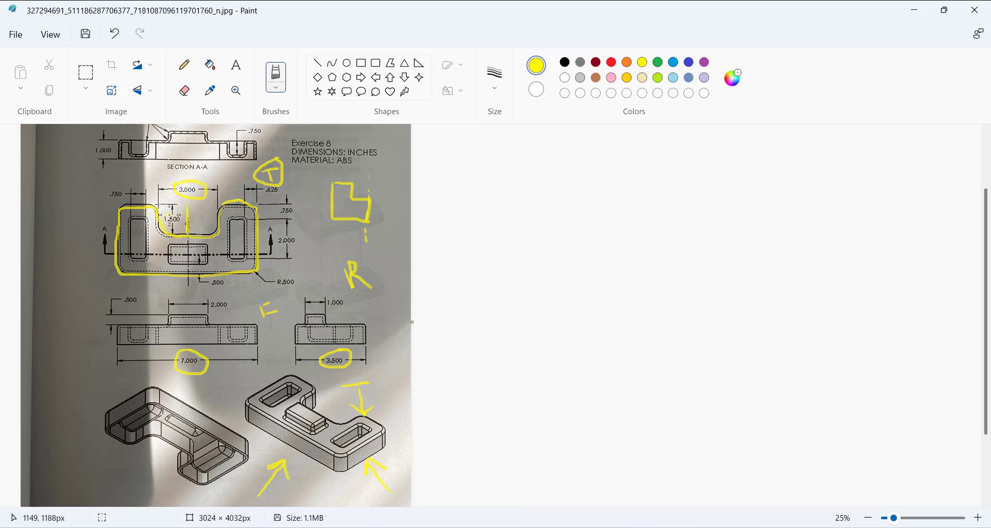
{"action": "left_click_drag", "start_coordinate": [164, 211], "coordinate": [179, 226]}
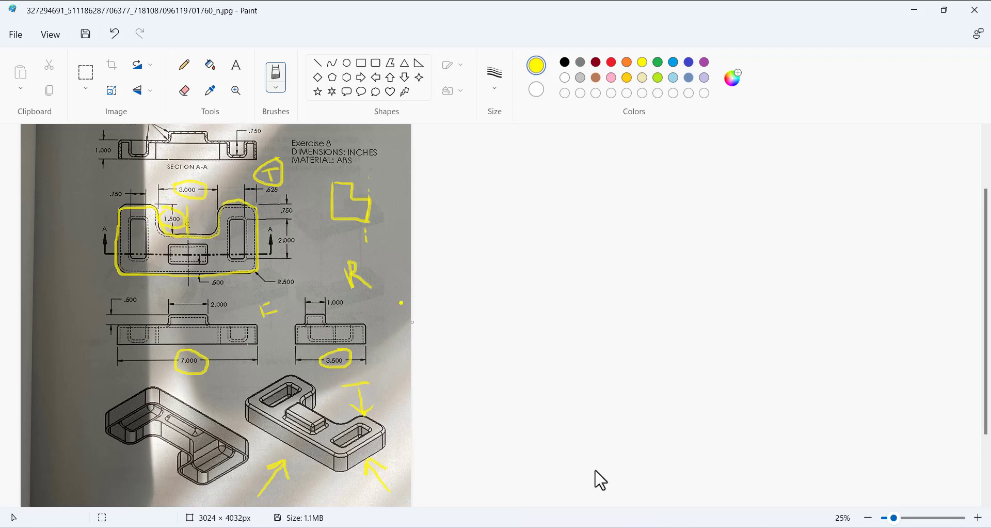
Step: Return to SOLIDWORKS and dimension the notch's vertical line to 1.5 in
{"action": "left_click", "coordinate": [595, 527]}
{"action": "left_click", "coordinate": [460, 129]}
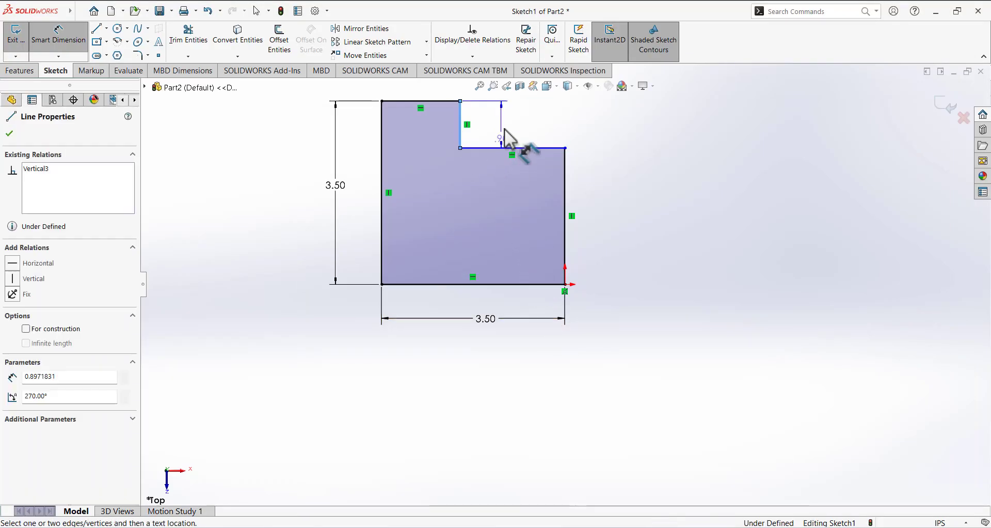
{"action": "left_click", "coordinate": [592, 132]}
{"action": "type", "text": "1.5"}
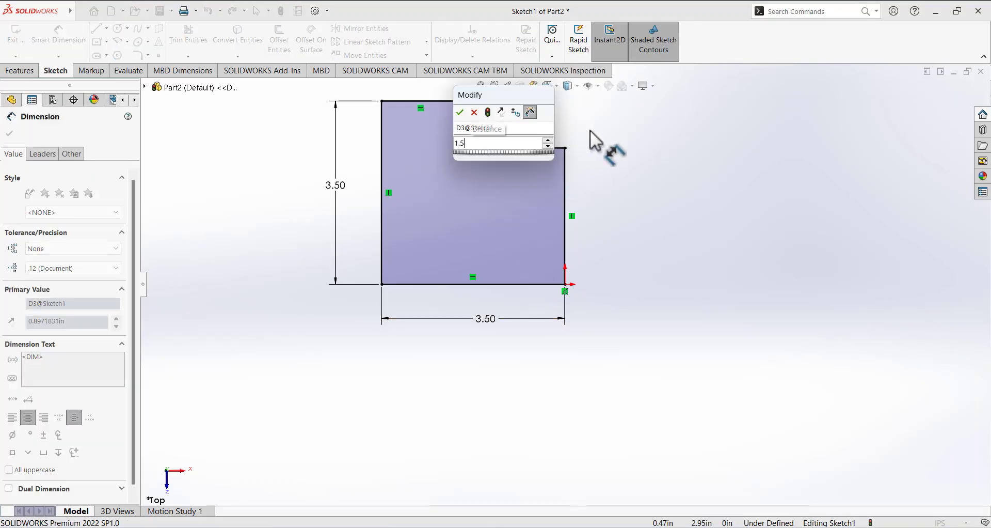
{"action": "key", "text": "Return"}
{"action": "scroll", "coordinate": [516, 196], "scroll_direction": "down", "scroll_amount": 2}
{"action": "scroll", "coordinate": [518, 196], "scroll_direction": "up", "scroll_amount": 3}
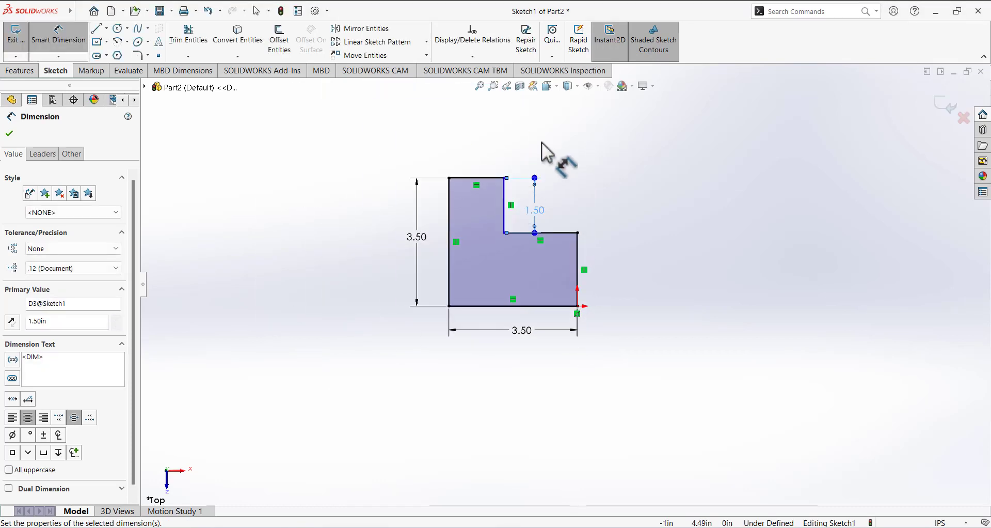
Step: Dimension the notch's horizontal line to 1.5 in, half of the drawing's notch width
{"action": "scroll", "coordinate": [542, 155], "scroll_direction": "down", "scroll_amount": 2}
{"action": "left_click", "coordinate": [560, 289]}
{"action": "left_click", "coordinate": [561, 184]}
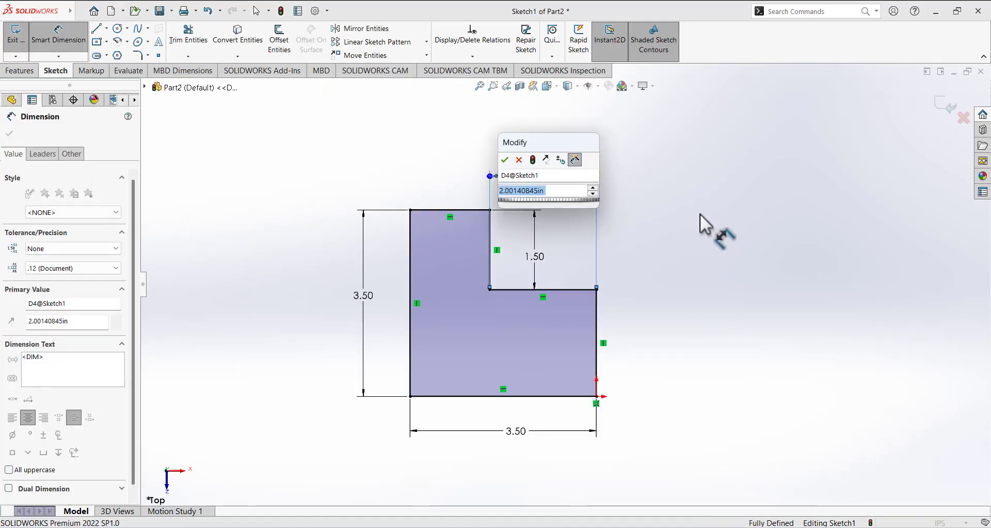
{"action": "type", "text": "1.5"}
{"action": "key", "text": "Return"}
{"action": "left_click", "coordinate": [717, 293]}
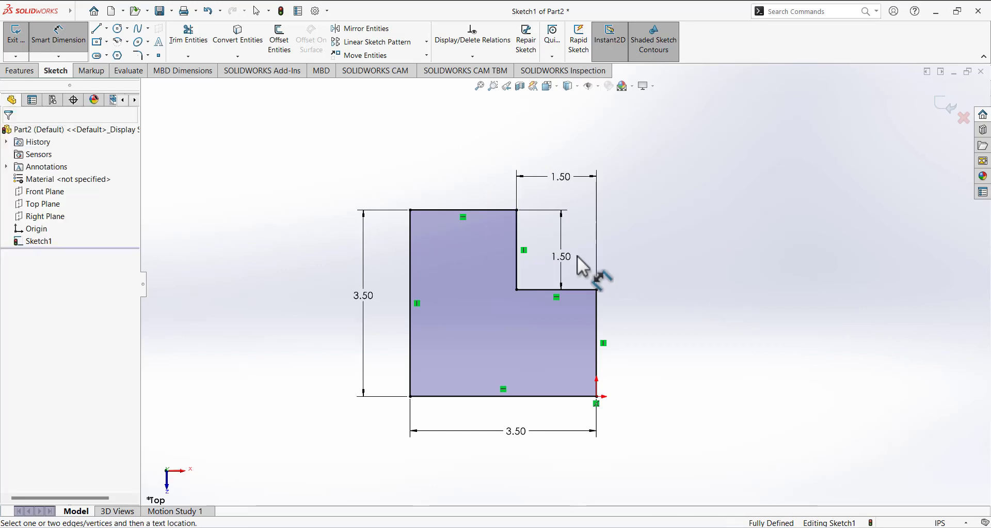
Step: Move the notch depth dimension beside the profile's left edge, place the overall depth dimension farther outside it, and end dimensioning
{"action": "left_click_drag", "start_coordinate": [563, 258], "coordinate": [391, 253]}
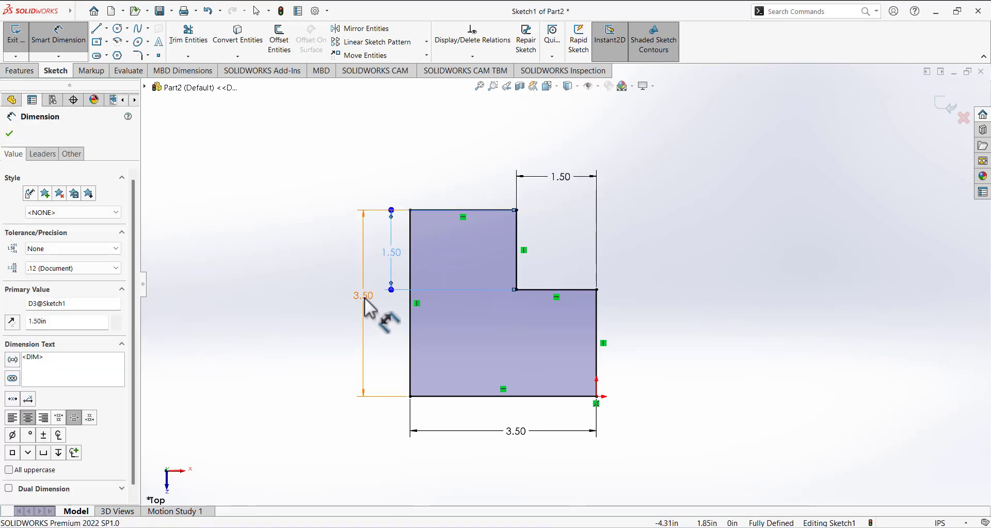
{"action": "left_click_drag", "start_coordinate": [364, 297], "coordinate": [282, 296]}
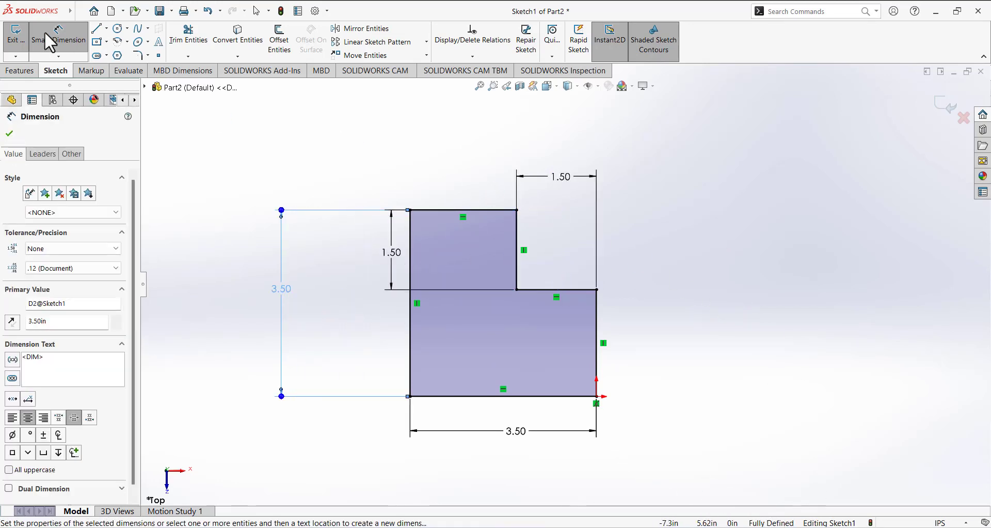
{"action": "left_click", "coordinate": [60, 39]}
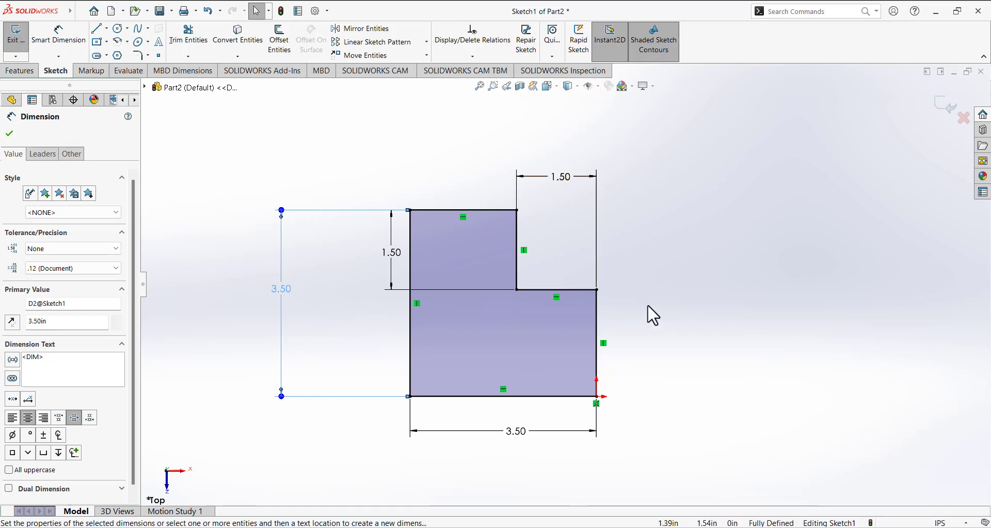
Step: Convert the profile's right vertical line through the origin to construction geometry
{"action": "left_click", "coordinate": [622, 308]}
{"action": "left_click", "coordinate": [597, 318]}
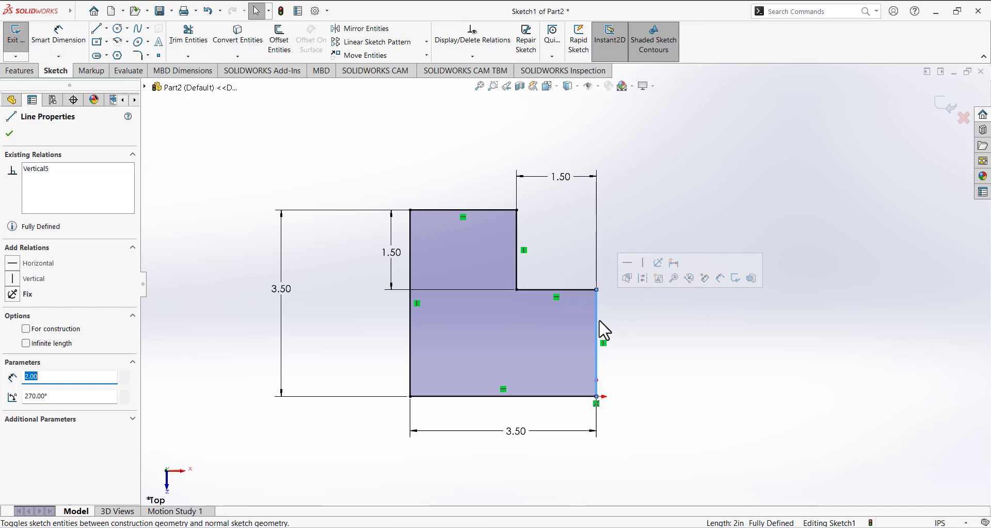
{"action": "left_click", "coordinate": [26, 329]}
{"action": "left_click", "coordinate": [9, 134]}
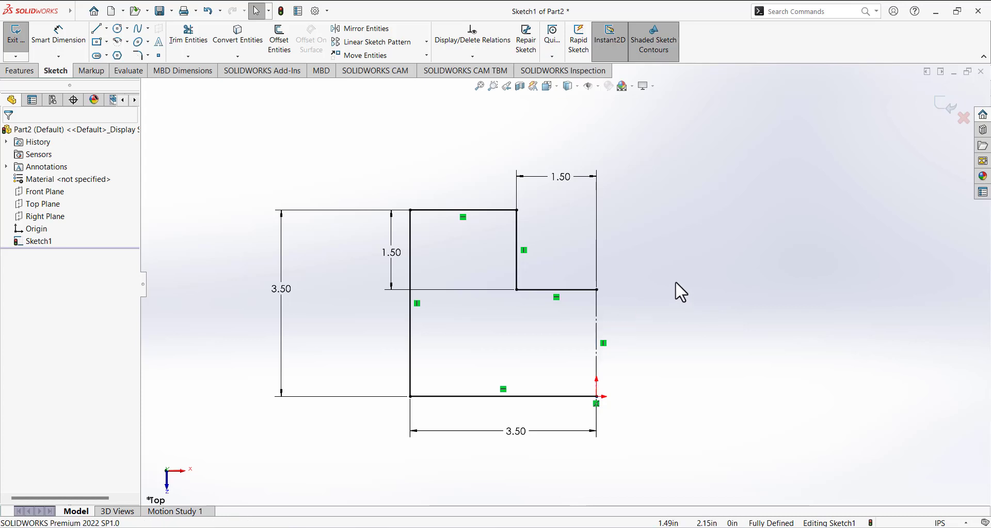
Step: Mirror the five solid profile lines about the vertical construction line, keeping the originals
{"action": "left_click", "coordinate": [364, 31]}
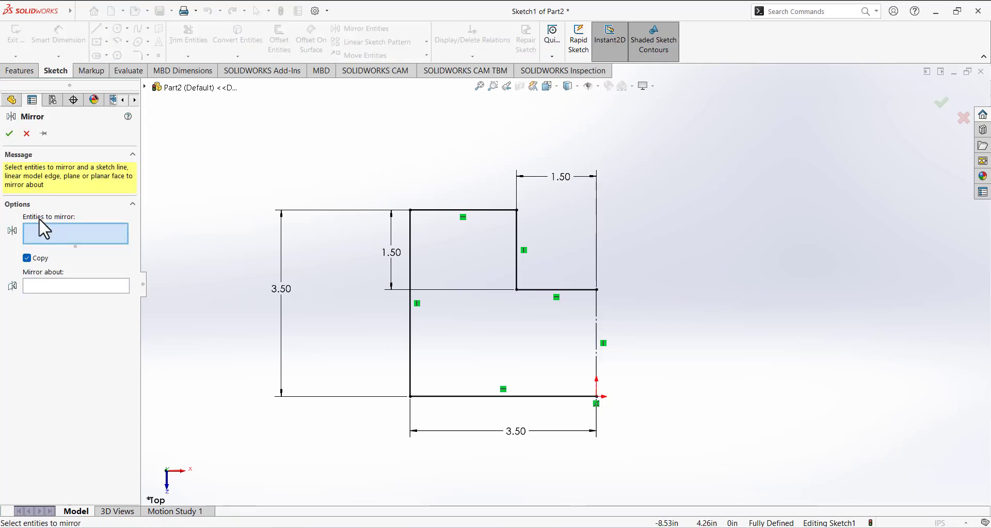
{"action": "left_click", "coordinate": [471, 396]}
{"action": "left_click", "coordinate": [410, 341]}
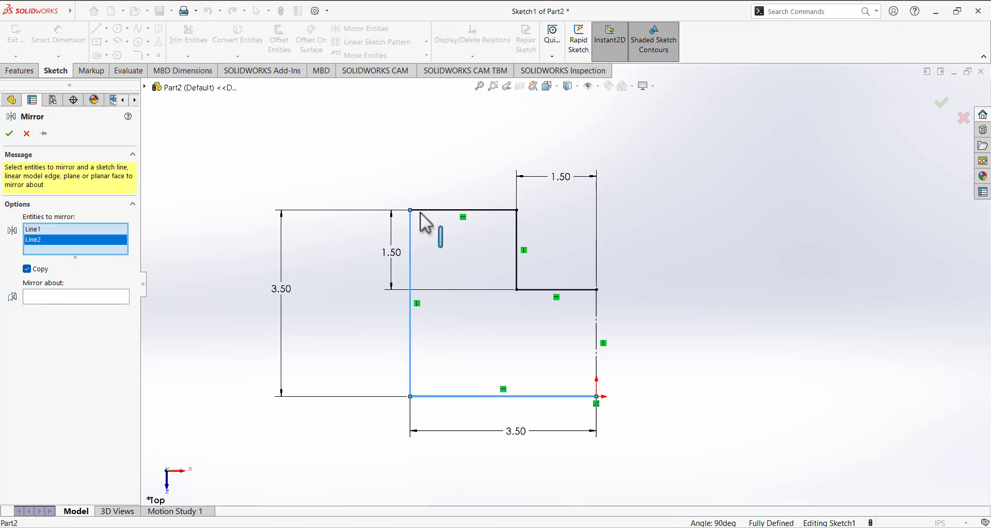
{"action": "left_click", "coordinate": [423, 210]}
{"action": "left_click", "coordinate": [517, 279]}
{"action": "left_click", "coordinate": [537, 290]}
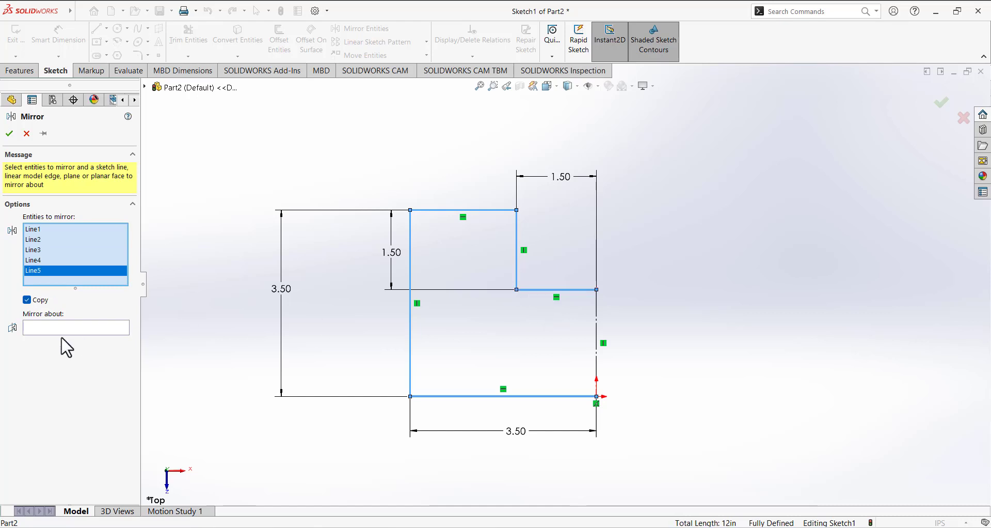
{"action": "left_click", "coordinate": [47, 330]}
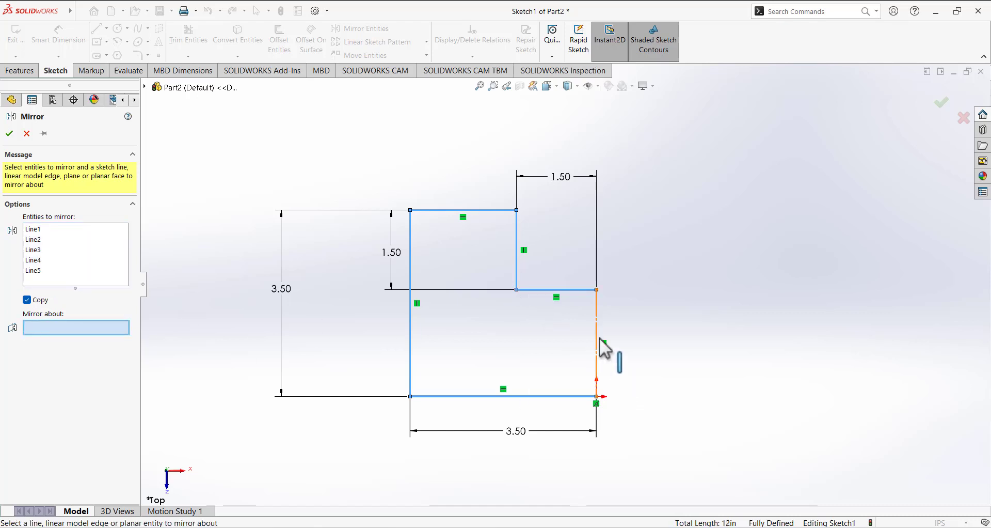
{"action": "left_click", "coordinate": [598, 315]}
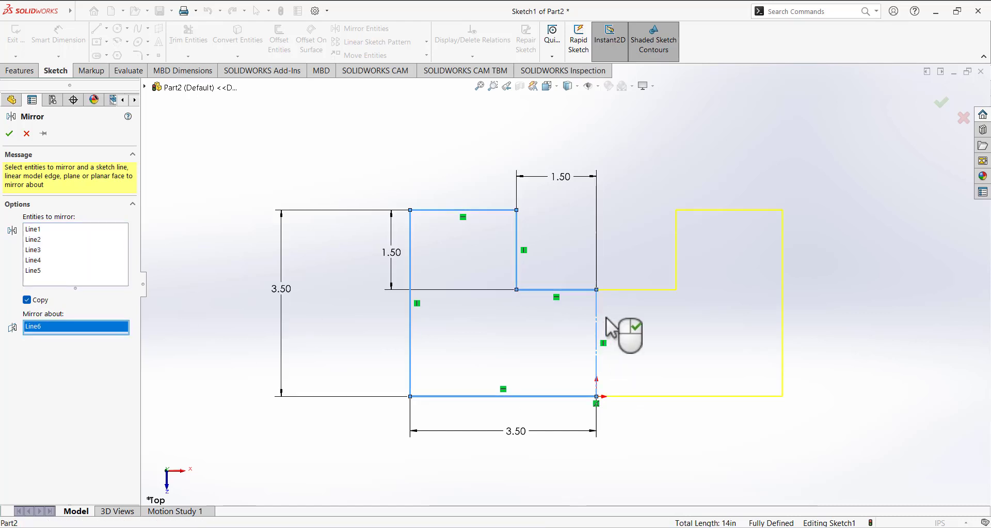
{"action": "left_click", "coordinate": [9, 134]}
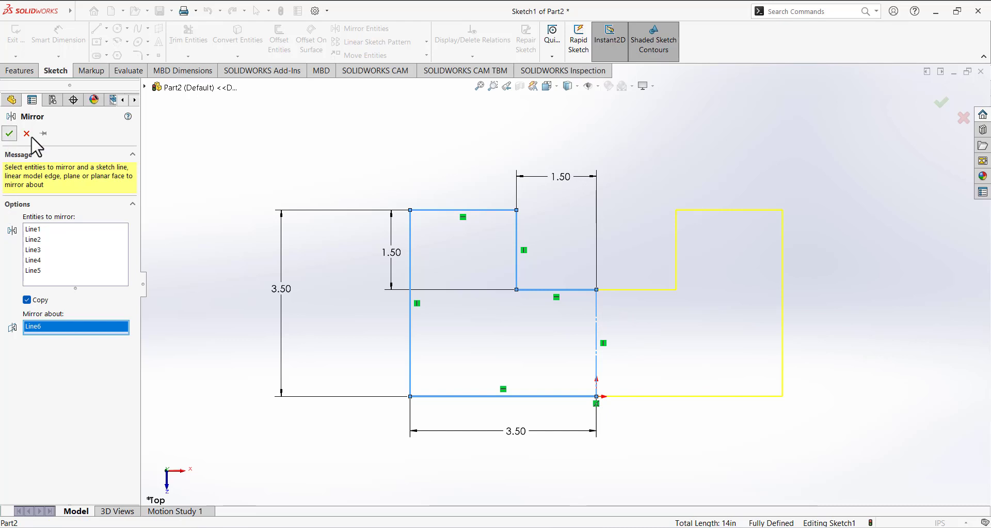
{"action": "left_click", "coordinate": [446, 215]}
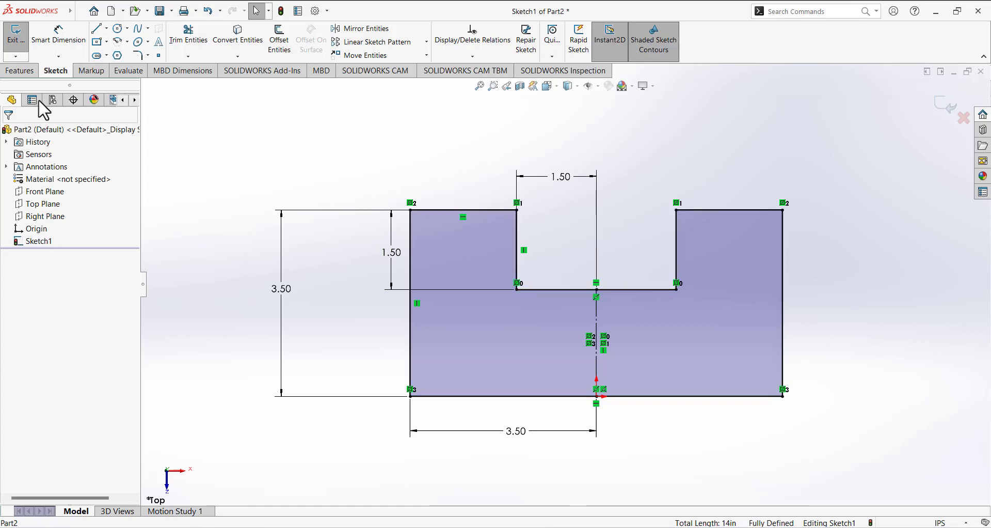
Step: Exit the finished profile sketch and start an Extruded Boss/Base from it
{"action": "left_click", "coordinate": [16, 46]}
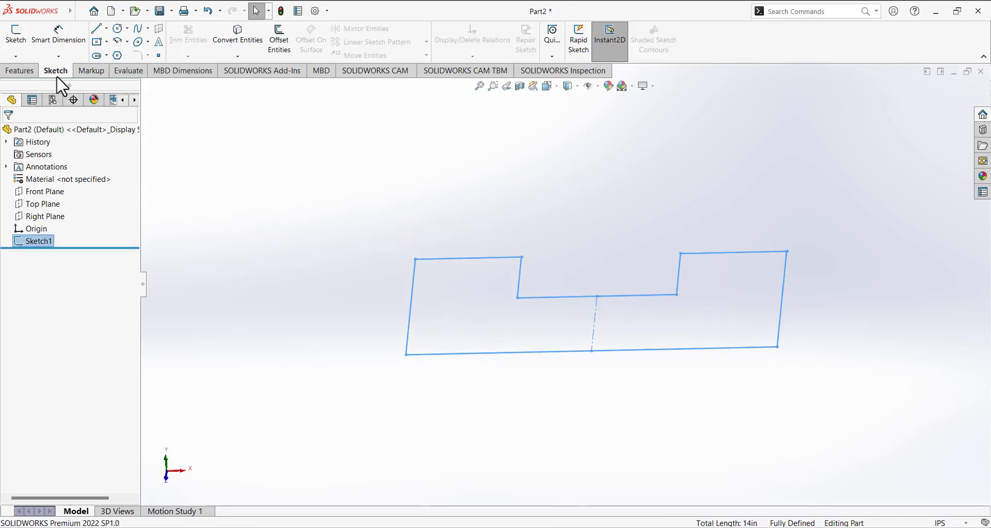
{"action": "left_click", "coordinate": [26, 71]}
{"action": "left_click", "coordinate": [22, 51]}
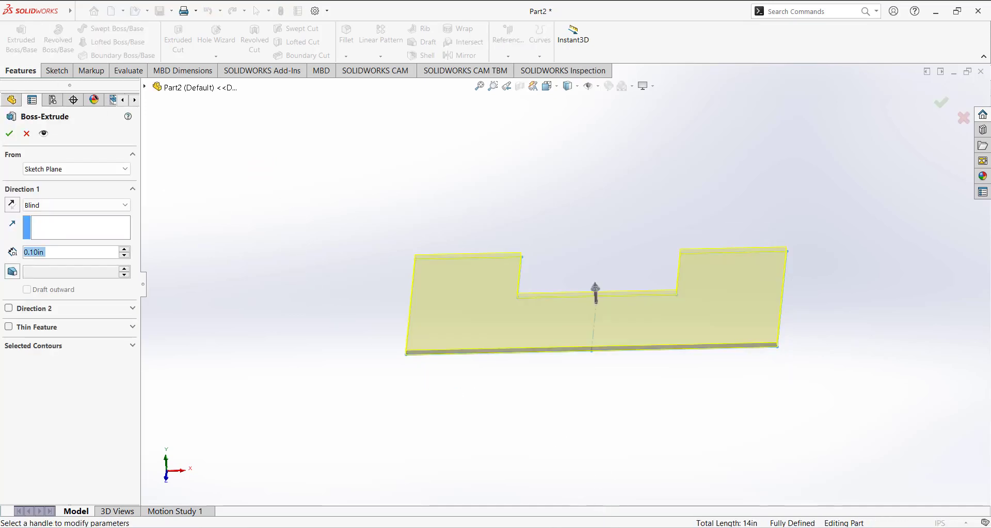
Step: Switch to the Paint drawing, circle the 1.000 height dimension in Section A-A, and return to SOLIDWORKS
{"action": "left_click", "coordinate": [542, 527]}
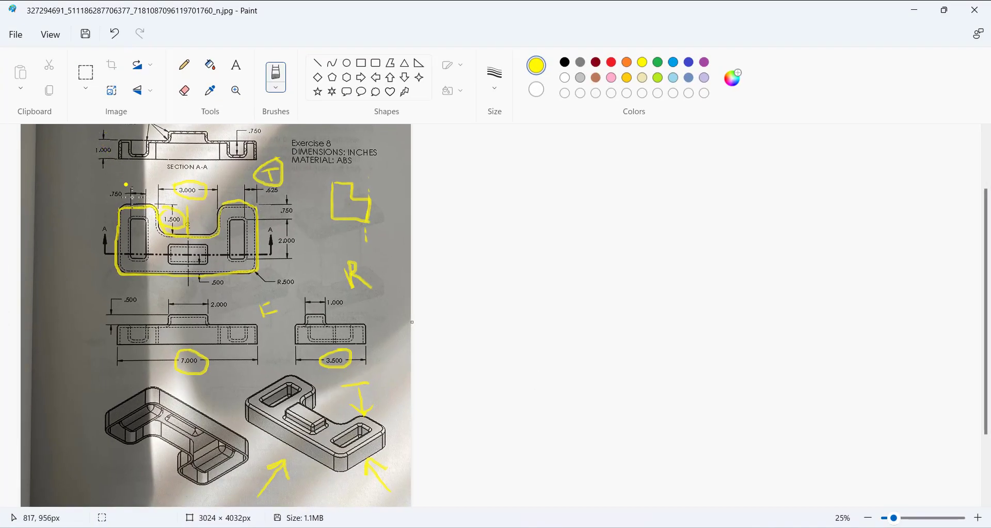
{"action": "scroll", "coordinate": [125, 185], "scroll_direction": "up", "scroll_amount": 3}
{"action": "mouse_move", "coordinate": [82, 226]}
{"action": "left_mouse_down"}
{"action": "mouse_move", "coordinate": [124, 243]}
{"action": "mouse_move", "coordinate": [104, 213]}
{"action": "left_mouse_up"}
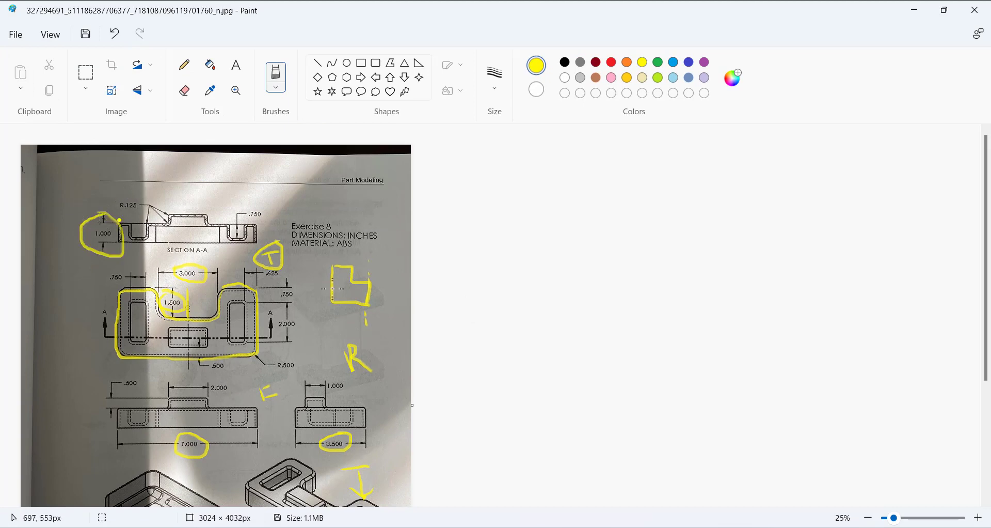
{"action": "left_click", "coordinate": [558, 527]}
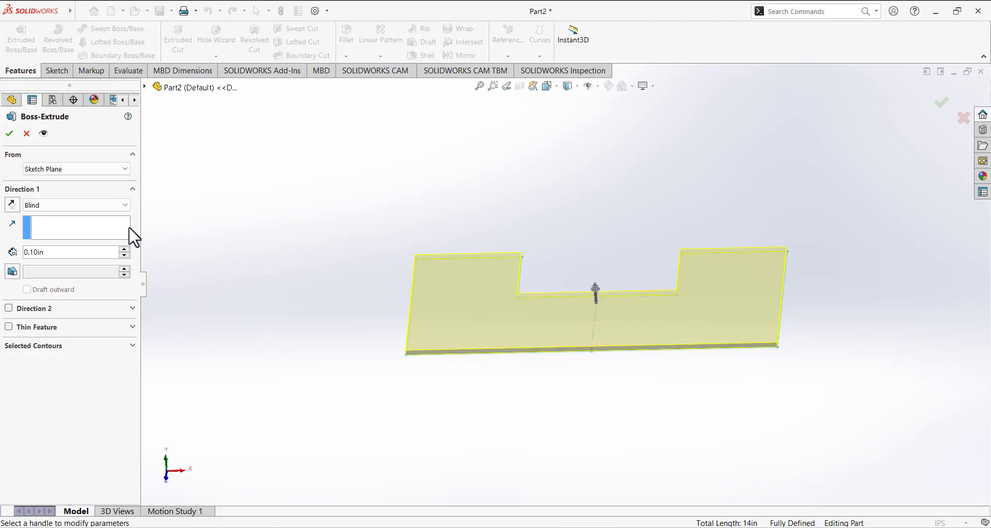
Step: Extrude the U-shaped profile upward to a blind depth of 1 in
{"action": "left_click", "coordinate": [46, 252]}
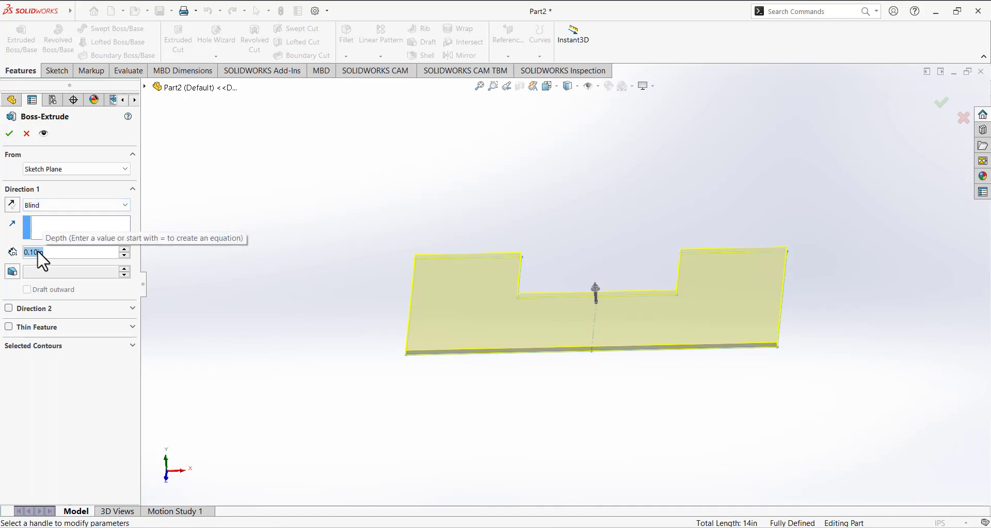
{"action": "type", "text": "1"}
{"action": "key", "text": "Return"}
{"action": "middle_click_drag", "start_coordinate": [390, 336], "coordinate": [415, 382]}
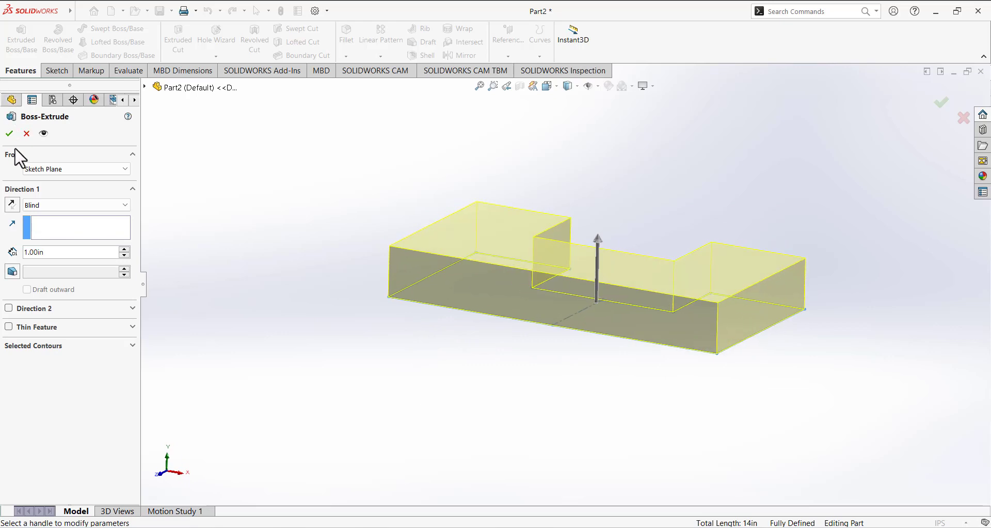
{"action": "left_click", "coordinate": [9, 133]}
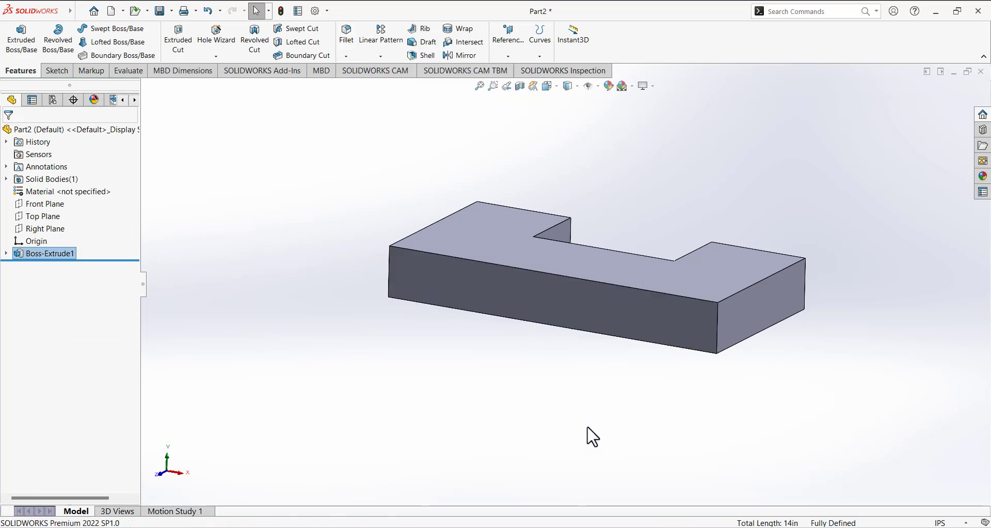
Step: Circle the R.500 corner radius in the Paint drawing, and start a symmetric fillet with a 0.5 in radius in SOLIDWORKS
{"action": "key", "text": "alt+Tab"}
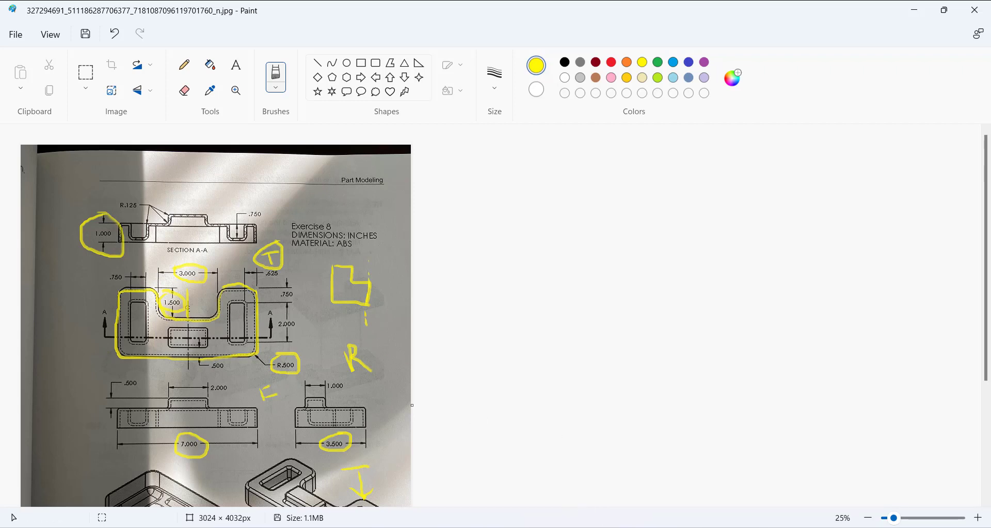
{"action": "key", "text": "alt+Tab"}
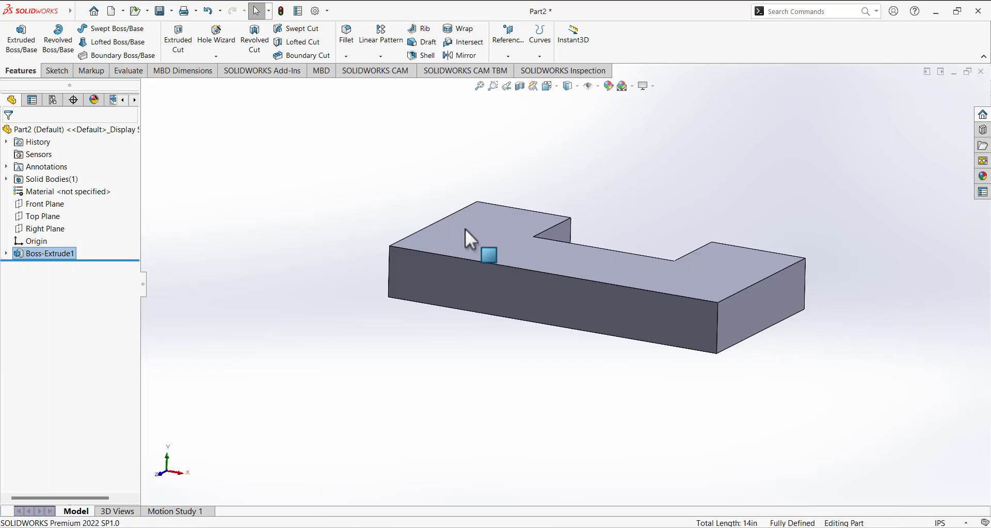
{"action": "left_click", "coordinate": [347, 36]}
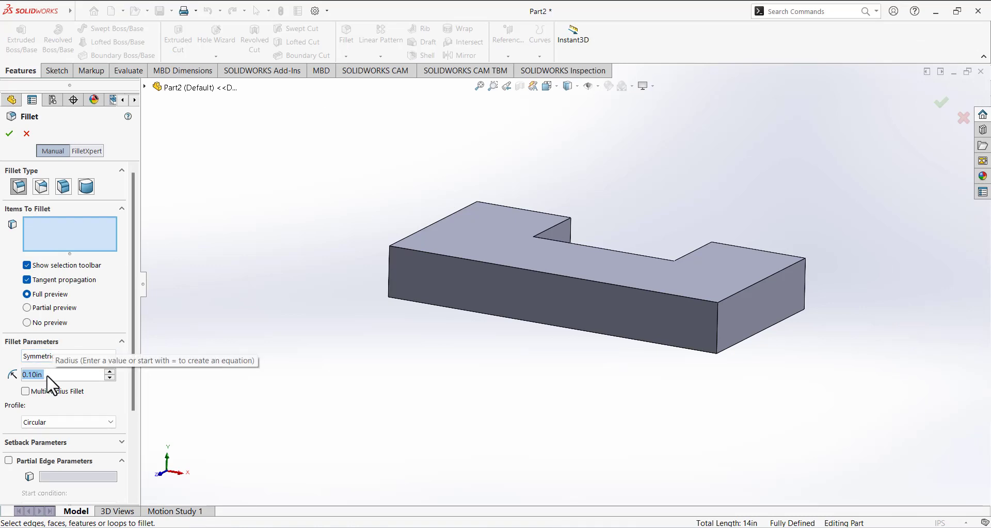
{"action": "type", "text": "0.5"}
{"action": "key", "text": "Return"}
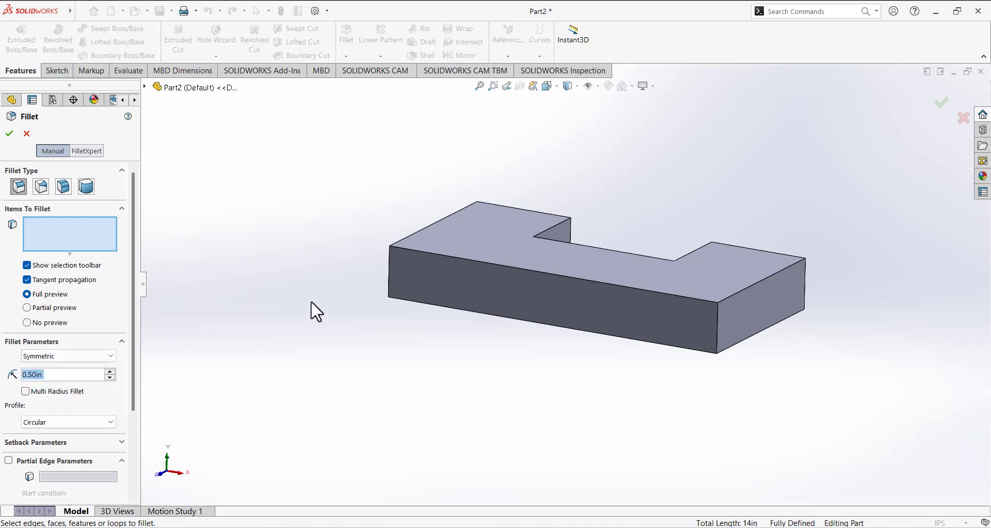
{"action": "middle_click_drag", "start_coordinate": [345, 259], "coordinate": [377, 289]}
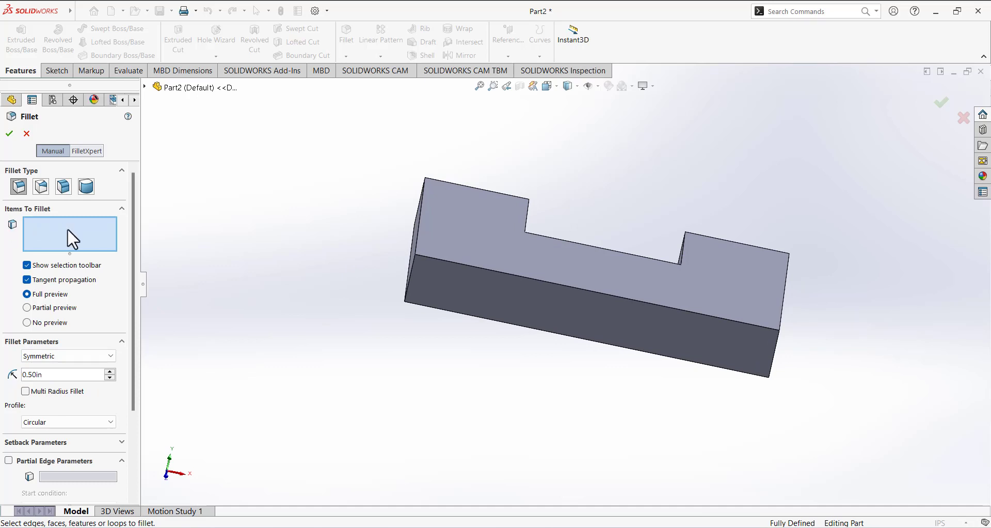
{"action": "middle_click_drag", "start_coordinate": [434, 350], "coordinate": [467, 343]}
{"action": "left_click", "coordinate": [474, 307]}
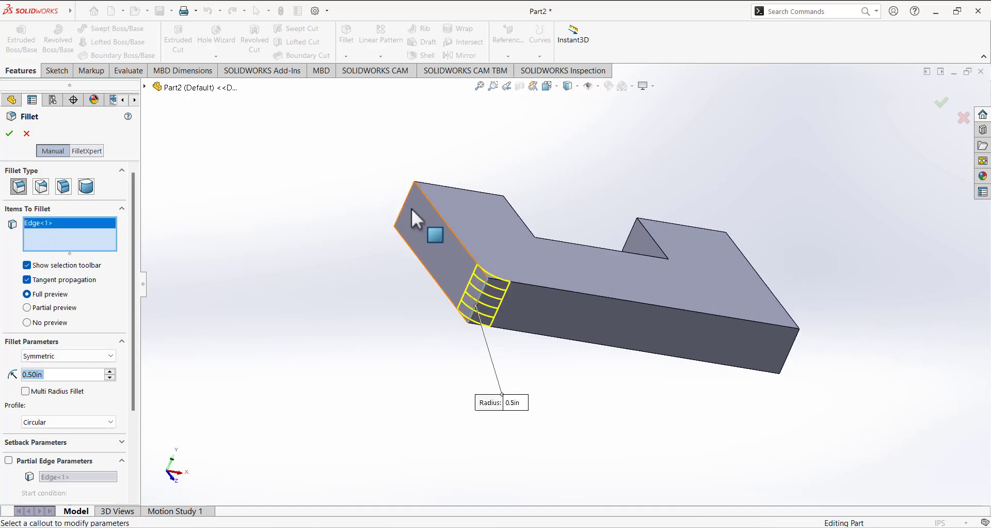
{"action": "left_click", "coordinate": [407, 216]}
{"action": "middle_click_drag", "start_coordinate": [383, 181], "coordinate": [268, 210]}
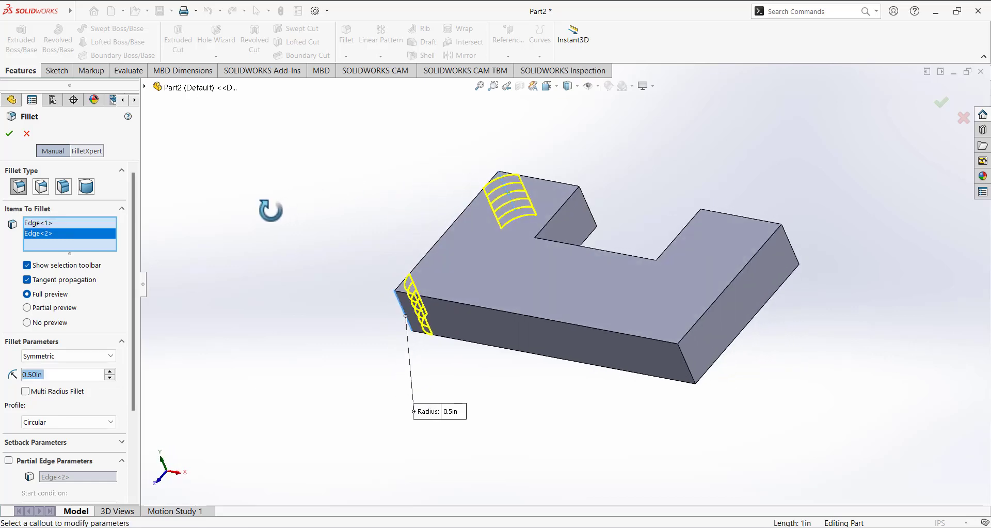
{"action": "left_click", "coordinate": [594, 197]}
{"action": "middle_click_drag", "start_coordinate": [605, 215], "coordinate": [654, 333]}
{"action": "left_click", "coordinate": [582, 217]}
{"action": "left_click", "coordinate": [653, 335]}
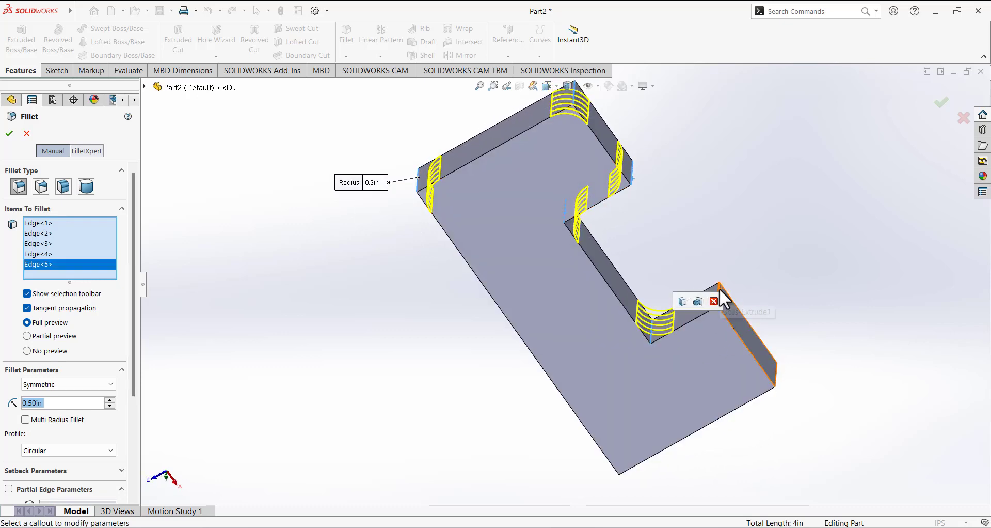
{"action": "left_click", "coordinate": [719, 287]}
{"action": "middle_click_drag", "start_coordinate": [761, 297], "coordinate": [767, 226]}
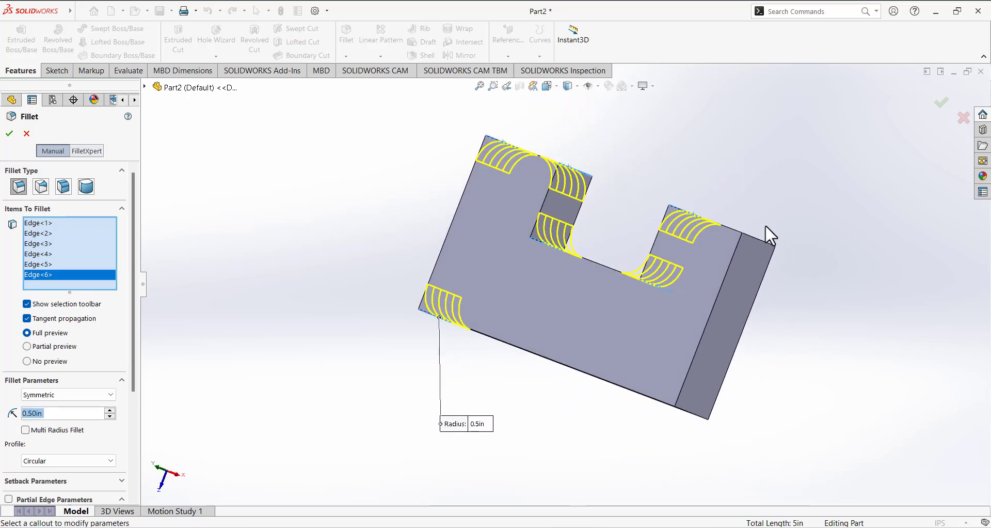
{"action": "left_click", "coordinate": [765, 240]}
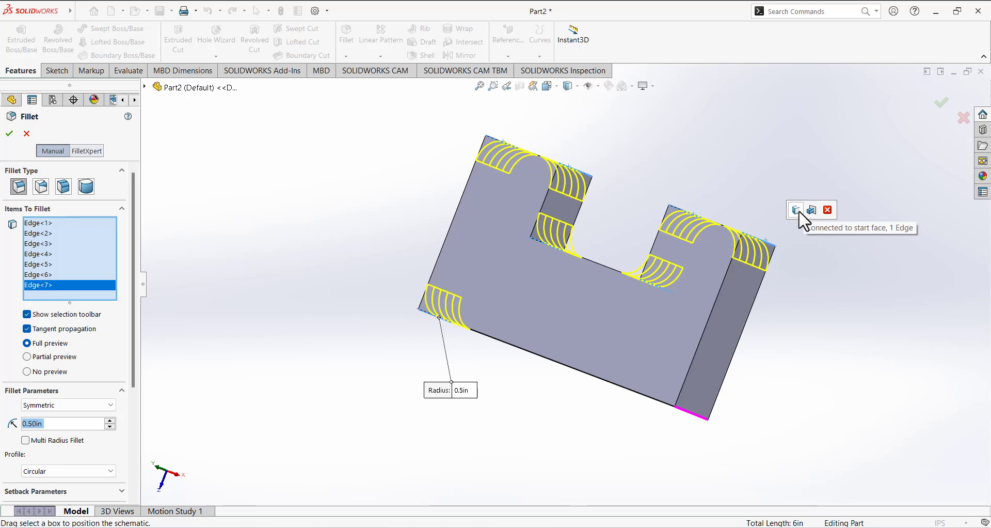
{"action": "right_click", "coordinate": [50, 246]}
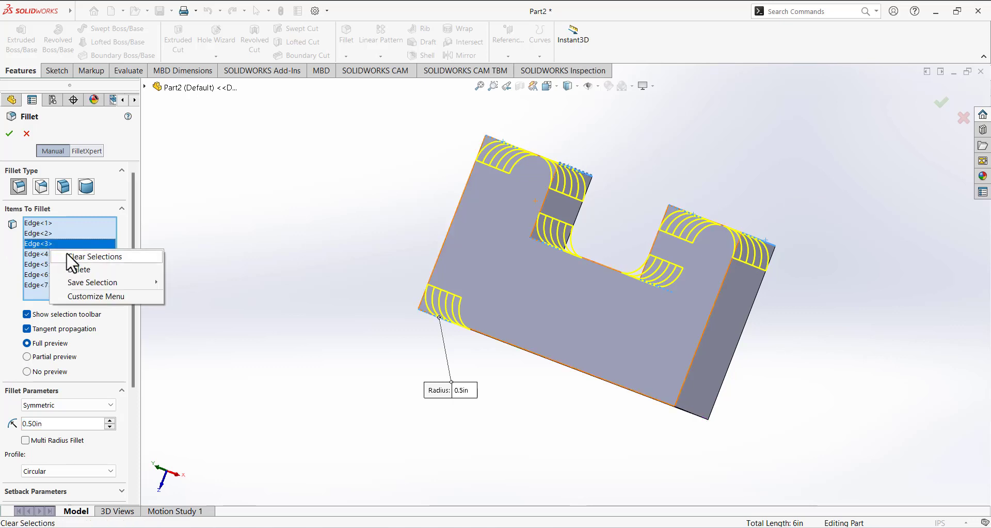
{"action": "left_click", "coordinate": [79, 257]}
Step: Fillet all the vertical edges of the U-shaped base at 0.5 in, extending the selection from one front corner edge to its connected edges
{"action": "middle_click_drag", "start_coordinate": [374, 222], "coordinate": [427, 129]}
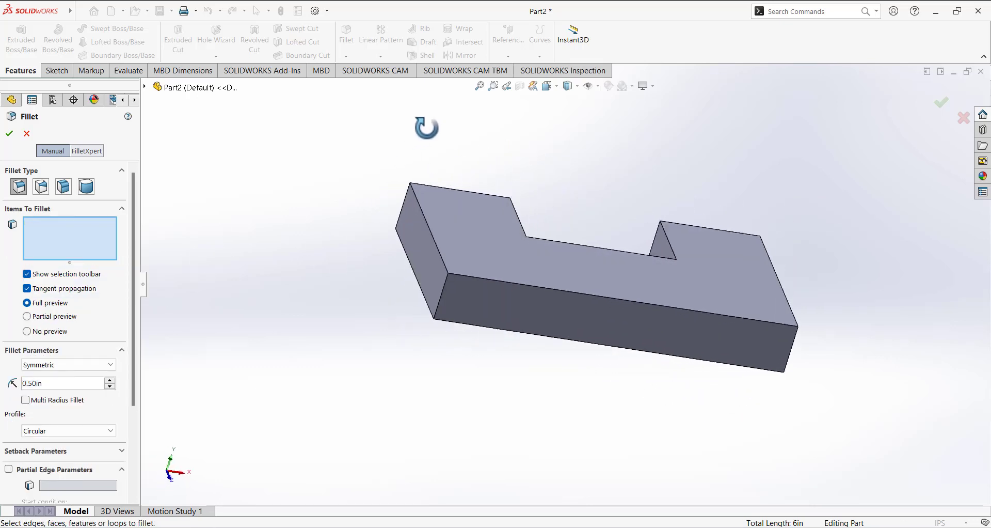
{"action": "left_click", "coordinate": [441, 299]}
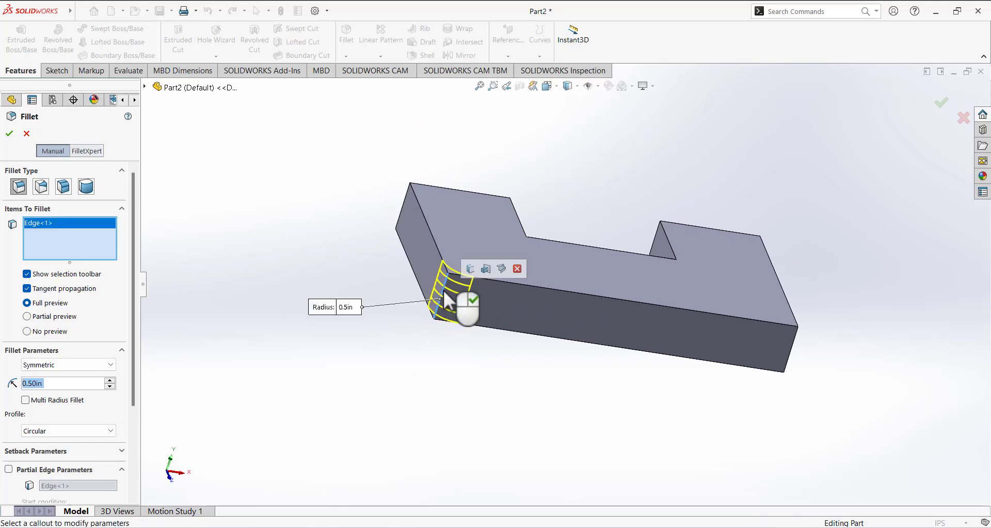
{"action": "left_click", "coordinate": [471, 269]}
{"action": "middle_click_drag", "start_coordinate": [383, 261], "coordinate": [348, 332]}
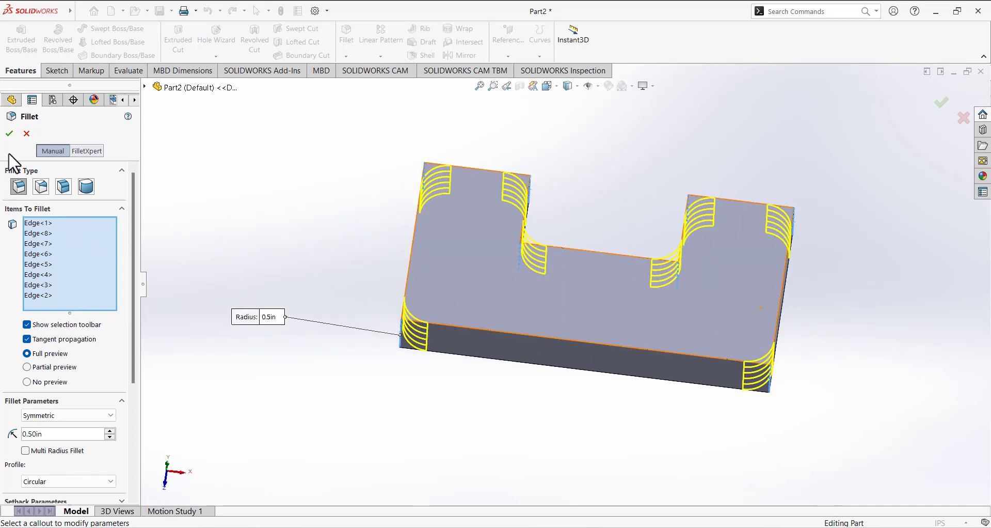
{"action": "left_click", "coordinate": [10, 134]}
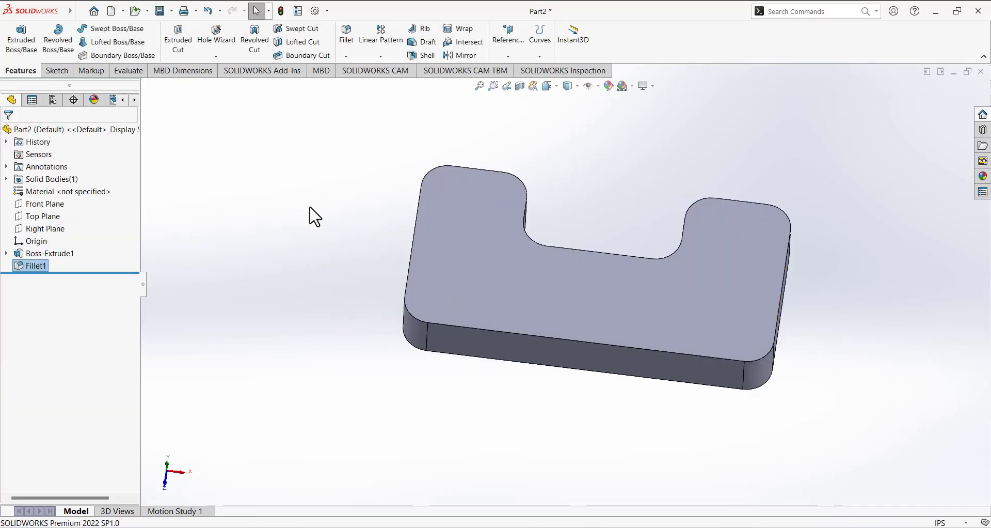
Step: Switch to the Paint drawing, mark the raised block's outline and its 2.000, 1.000 and two .500 dimensions, and return to SOLIDWORKS
{"action": "middle_click_drag", "start_coordinate": [312, 215], "coordinate": [323, 247]}
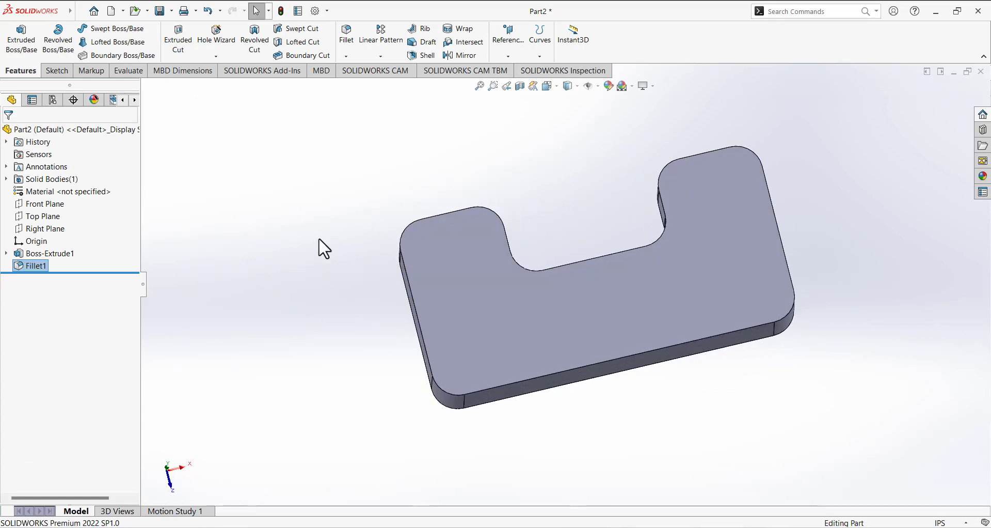
{"action": "left_click", "coordinate": [609, 527]}
{"action": "scroll", "coordinate": [305, 409], "scroll_direction": "down", "scroll_amount": 3}
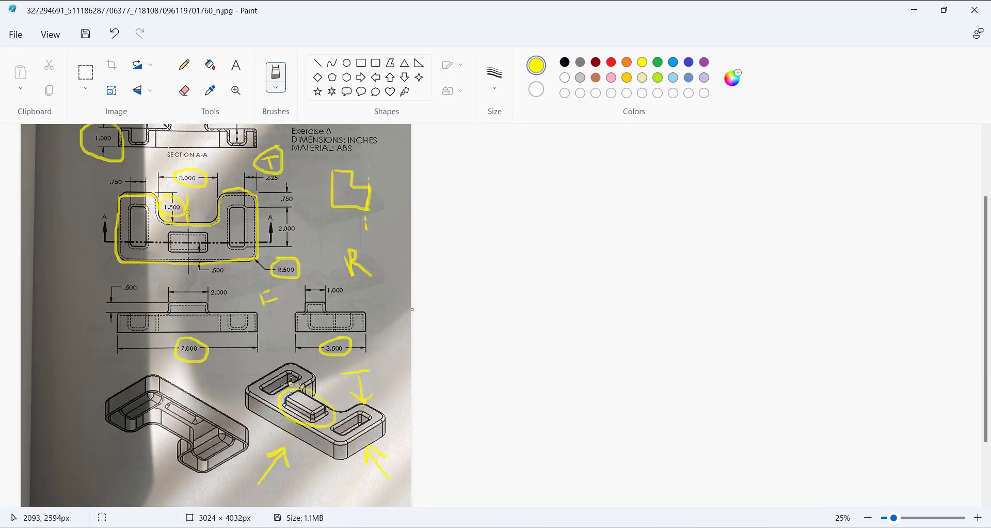
{"action": "scroll", "coordinate": [248, 294], "scroll_direction": "up", "scroll_amount": 3}
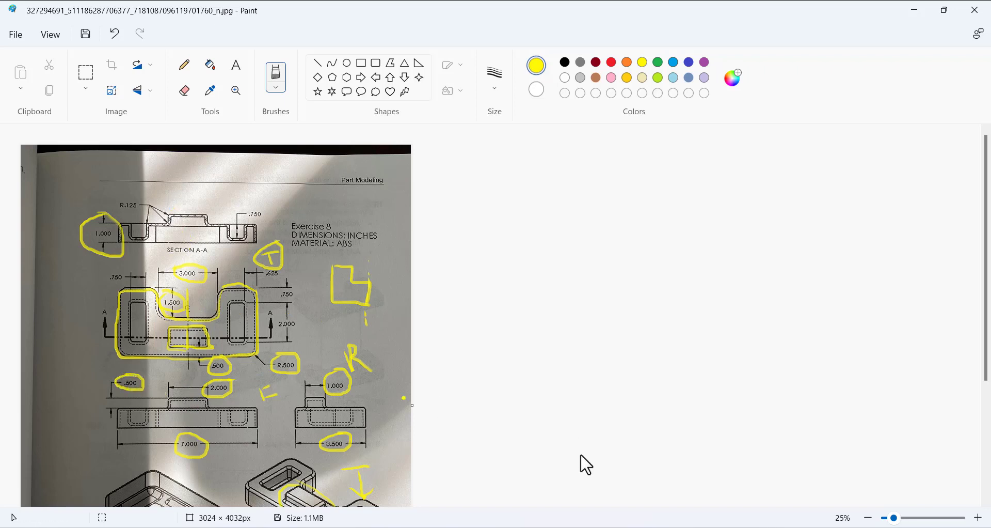
{"action": "left_click", "coordinate": [535, 527]}
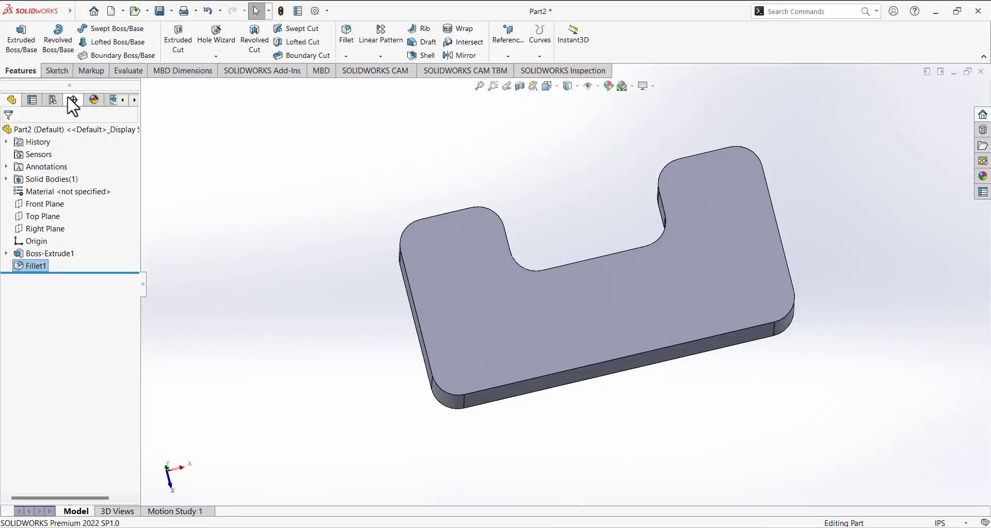
Step: Start a sketch on the large flat top face of the base and view it straight on
{"action": "left_click", "coordinate": [57, 71]}
{"action": "left_click", "coordinate": [16, 37]}
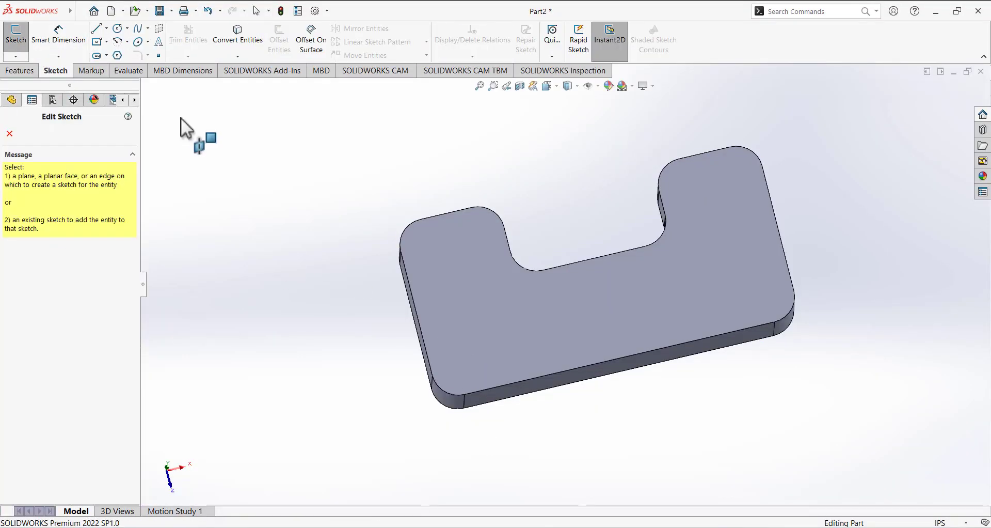
{"action": "left_click", "coordinate": [511, 315]}
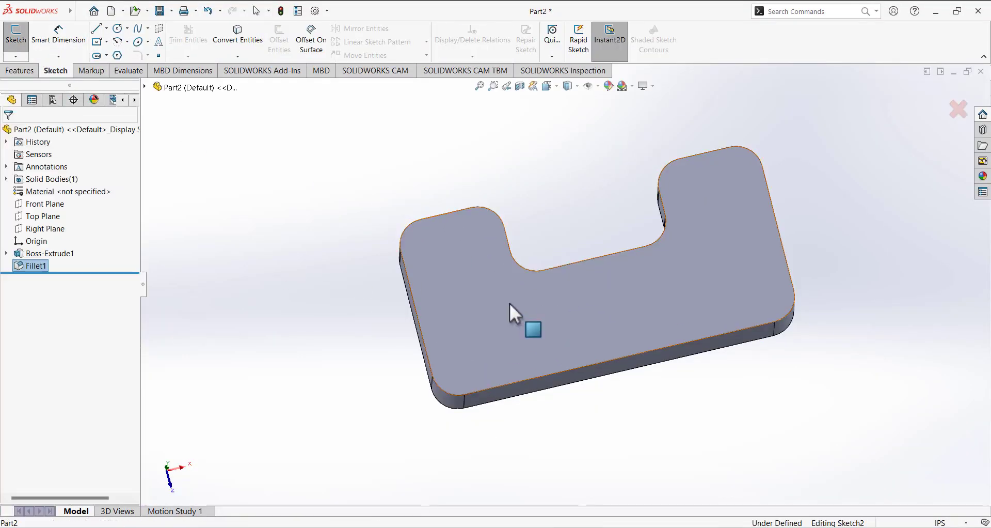
{"action": "left_click", "coordinate": [551, 85]}
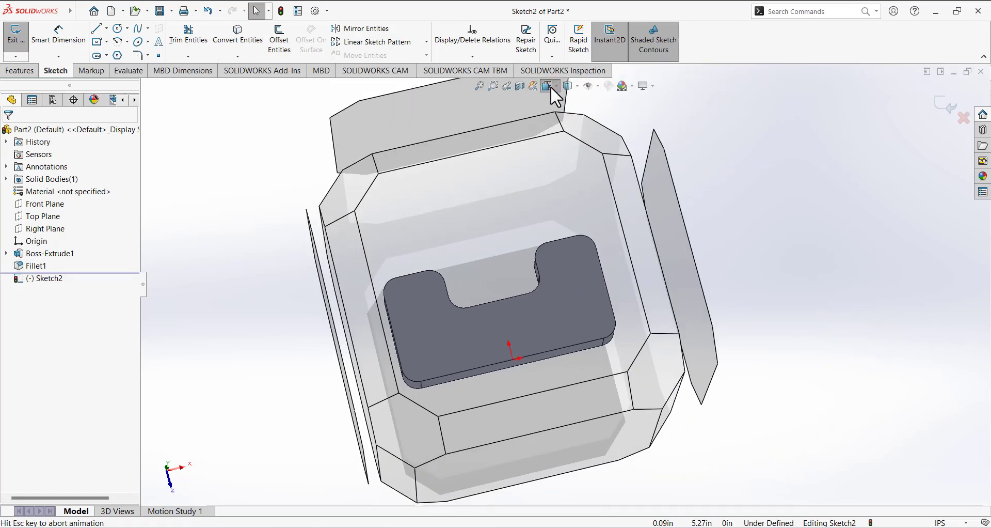
{"action": "left_click", "coordinate": [605, 144]}
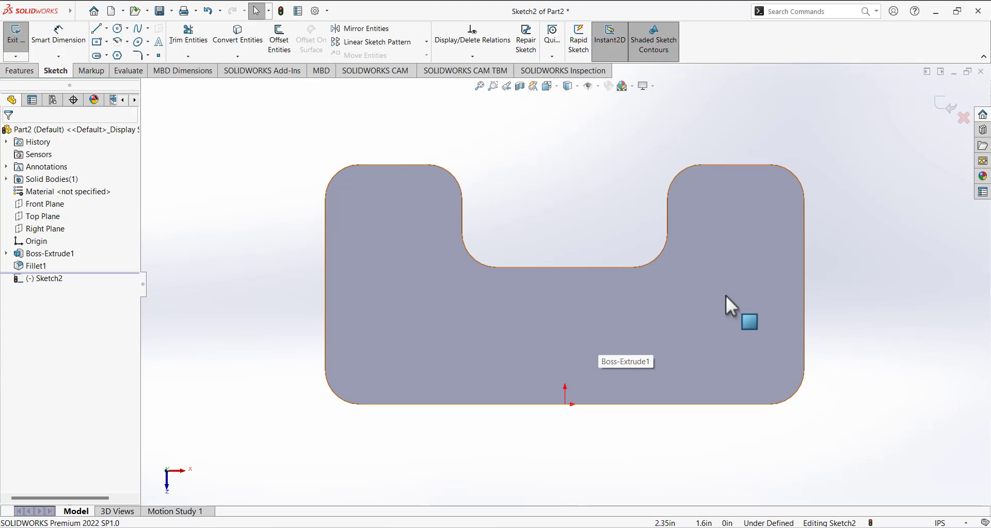
Step: Sketch a center rectangle about 2.37 in wide and 1.24 in high on the face, just above the origin
{"action": "left_click", "coordinate": [97, 46]}
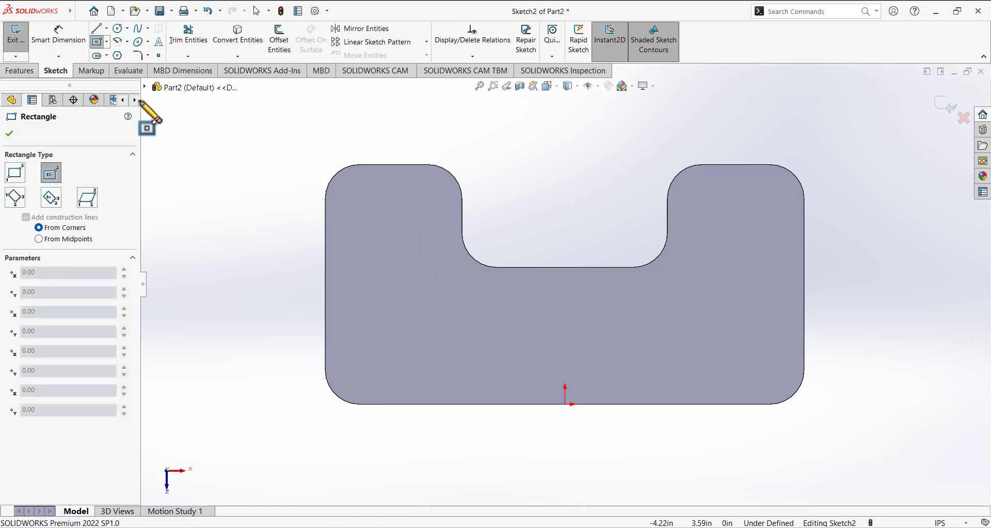
{"action": "left_click", "coordinate": [106, 41]}
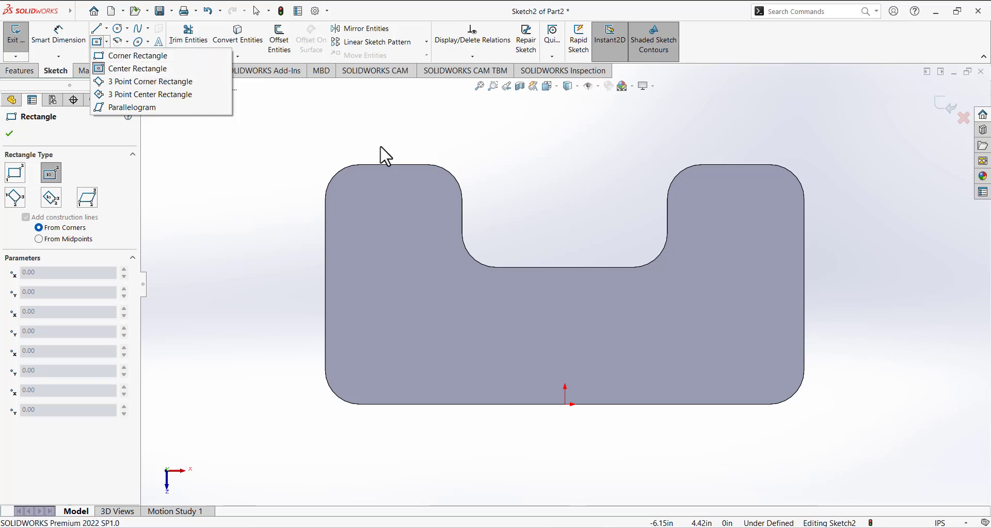
{"action": "left_click", "coordinate": [560, 345]}
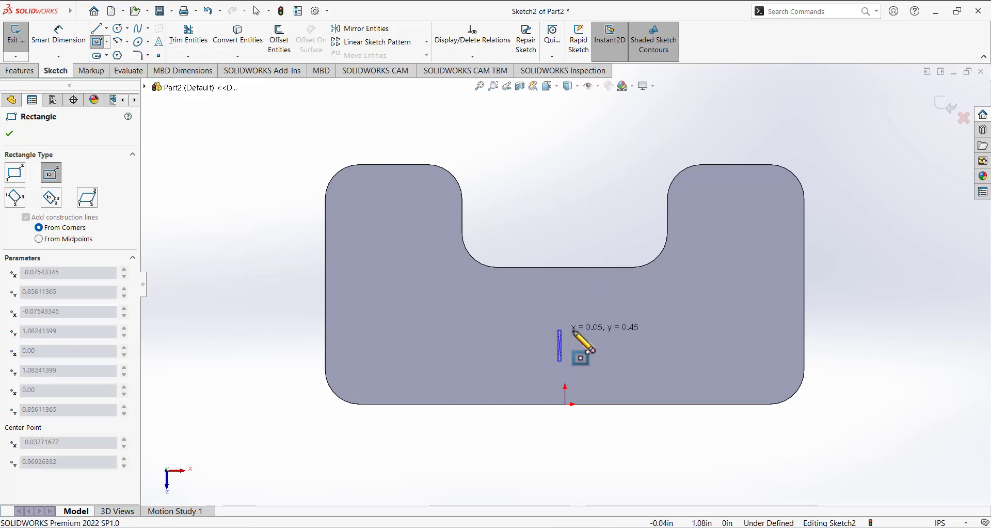
Step: Dimension the rectangle to 2 in wide and 1 in high
{"action": "left_click", "coordinate": [58, 37]}
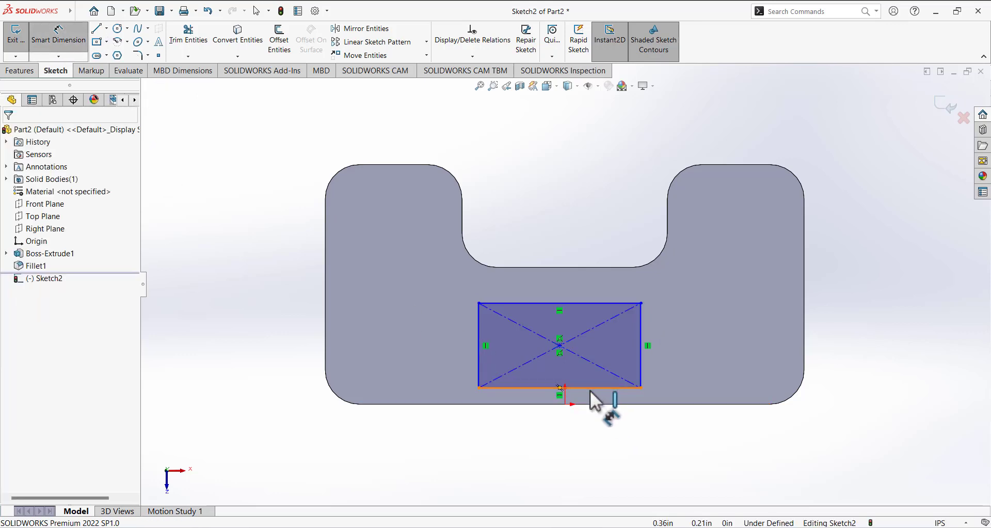
{"action": "left_click", "coordinate": [591, 392]}
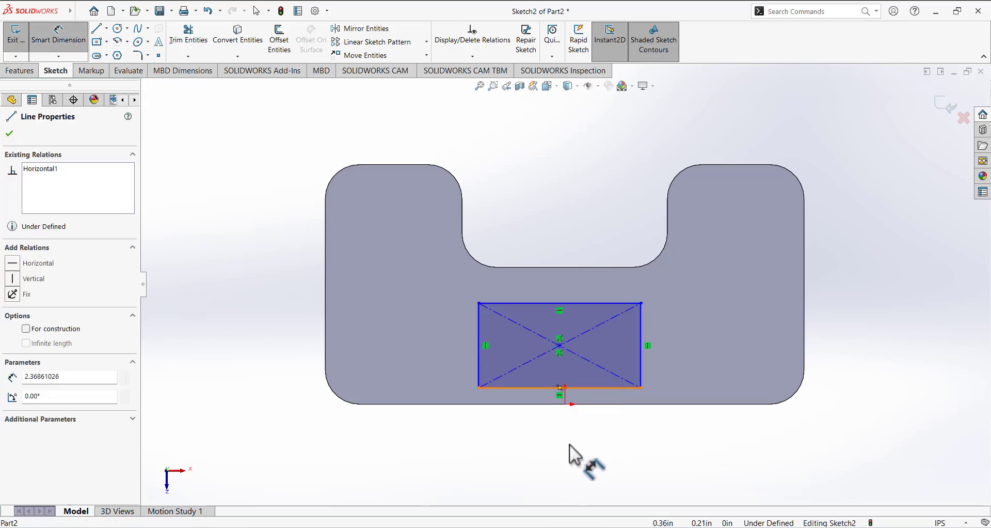
{"action": "left_click", "coordinate": [662, 460]}
{"action": "type", "text": "2"}
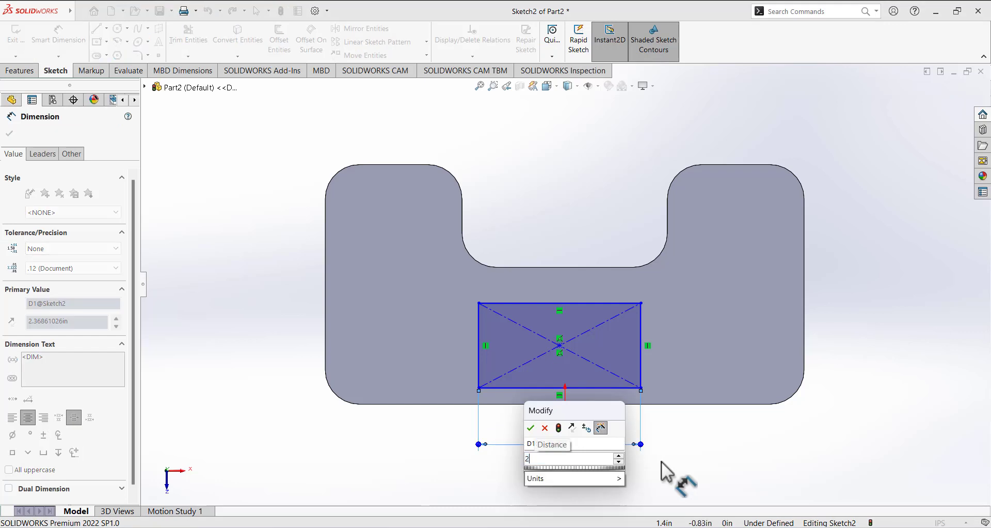
{"action": "key", "text": "Return"}
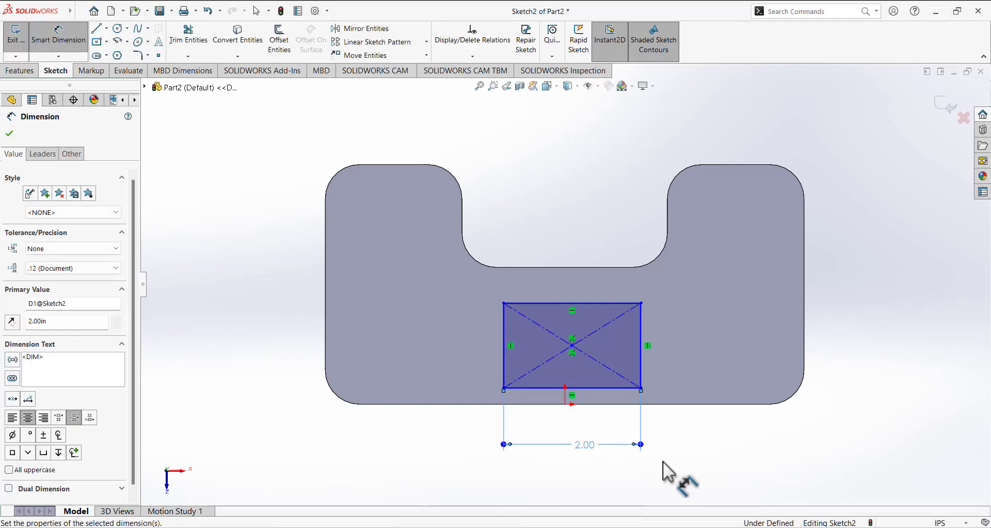
{"action": "left_click", "coordinate": [503, 333]}
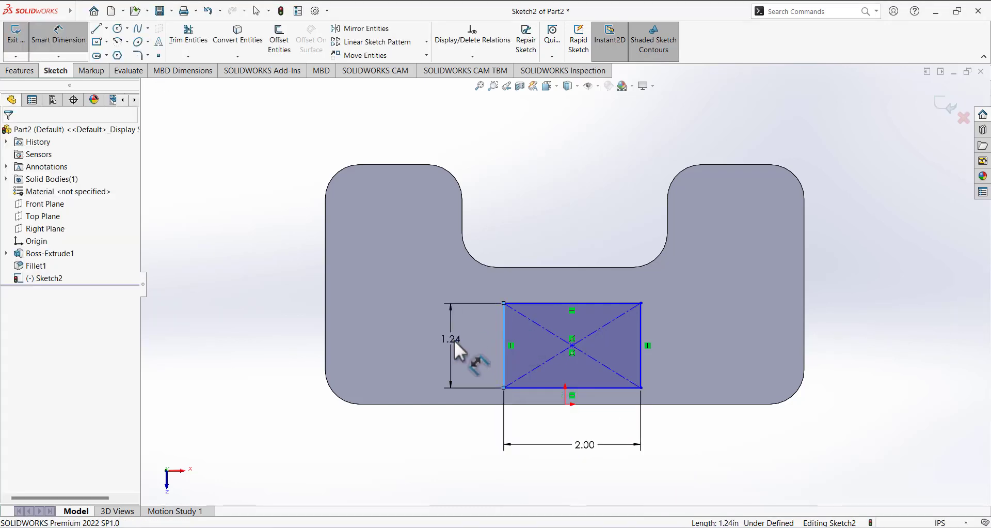
{"action": "left_click", "coordinate": [455, 344]}
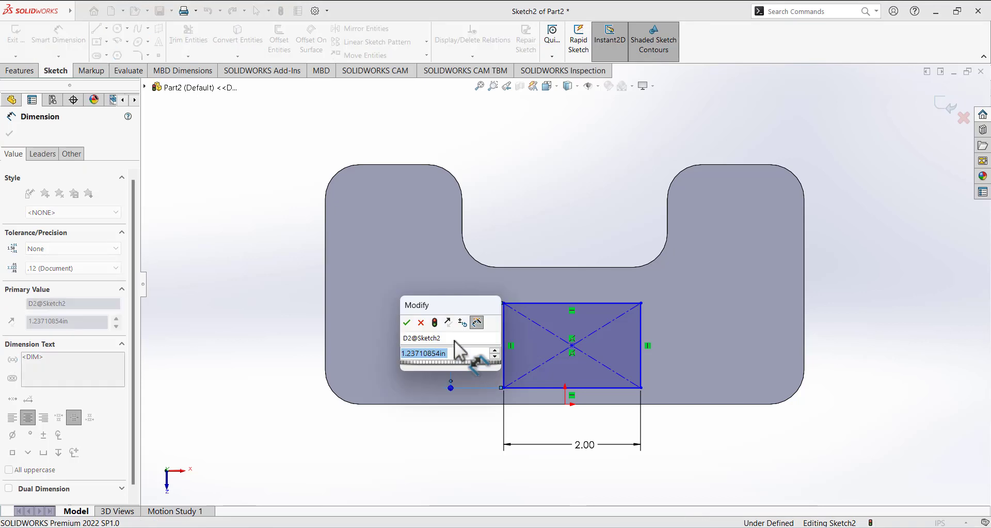
{"action": "type", "text": "1"}
{"action": "key", "text": "Return"}
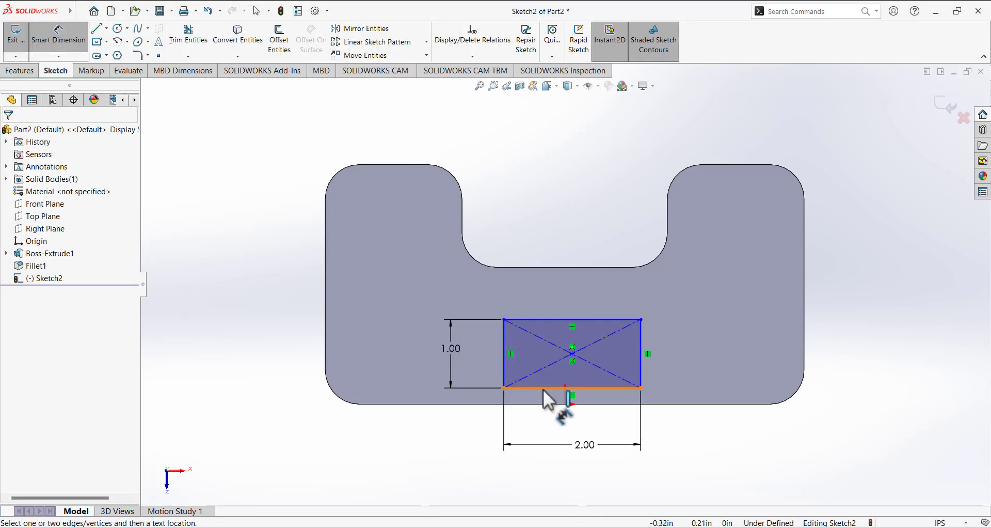
Step: Dimension the distance from the rectangle's lower side to the base's straight front edge as 0.5 in
{"action": "left_click", "coordinate": [544, 388]}
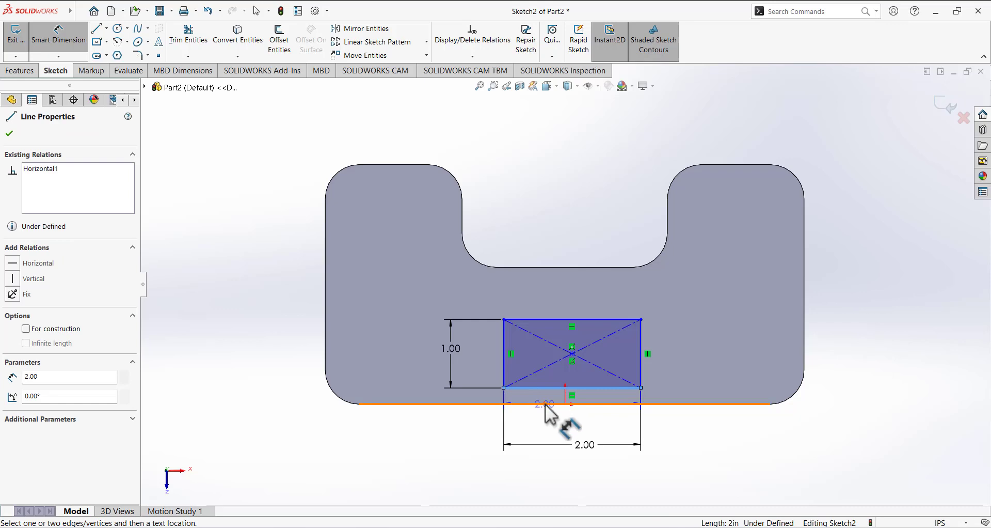
{"action": "left_click", "coordinate": [545, 404]}
{"action": "left_click", "coordinate": [488, 469]}
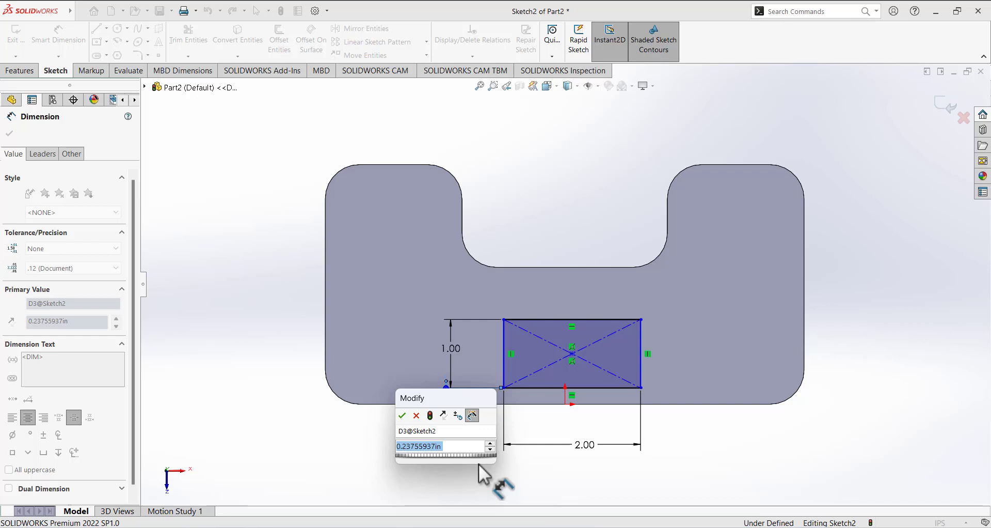
{"action": "type", "text": ".5"}
{"action": "key", "text": "Return"}
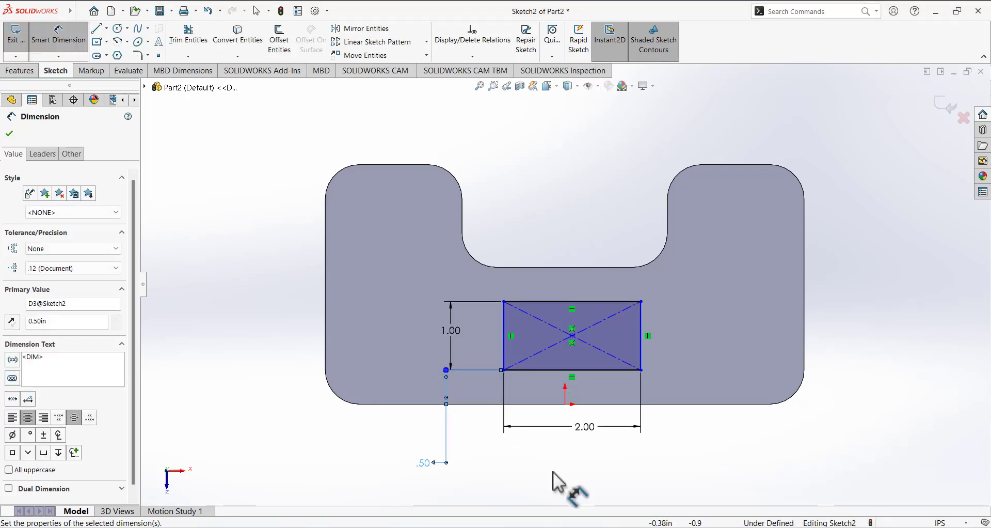
{"action": "left_click", "coordinate": [553, 472]}
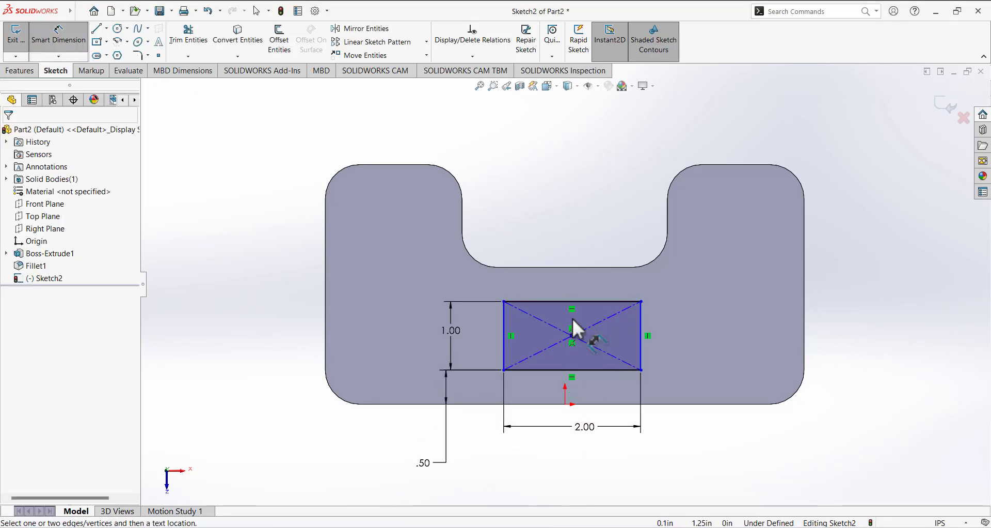
Step: Align the rectangle's center point vertically with the origin using a Vertical relation, and close the sketch
{"action": "left_click", "coordinate": [570, 404]}
{"action": "key", "text": "Escape"}
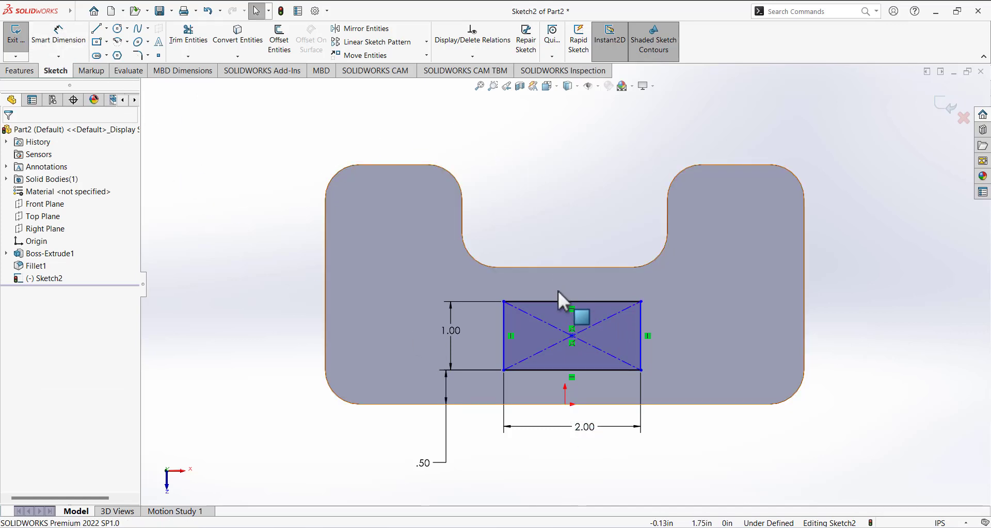
{"action": "left_click", "coordinate": [572, 336]}
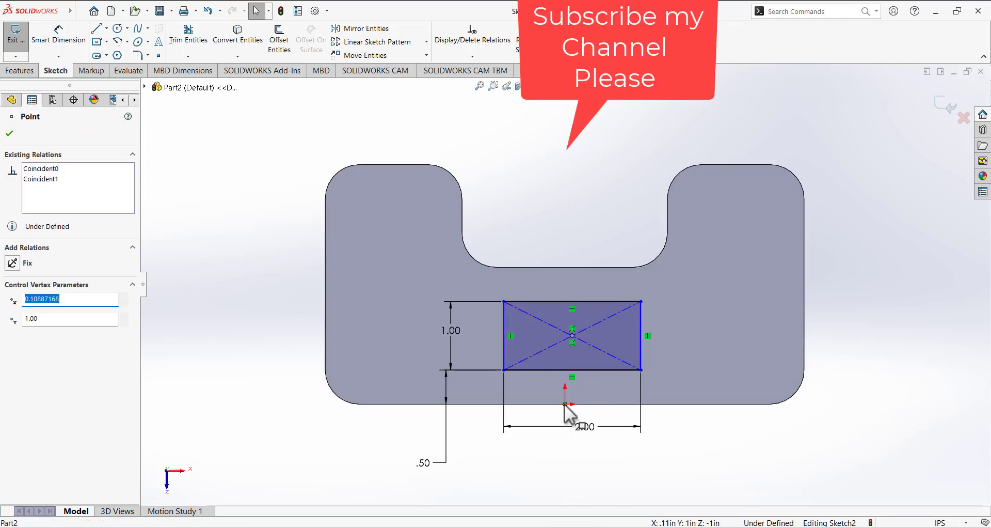
{"action": "left_click", "coordinate": [566, 404], "text": "ctrl"}
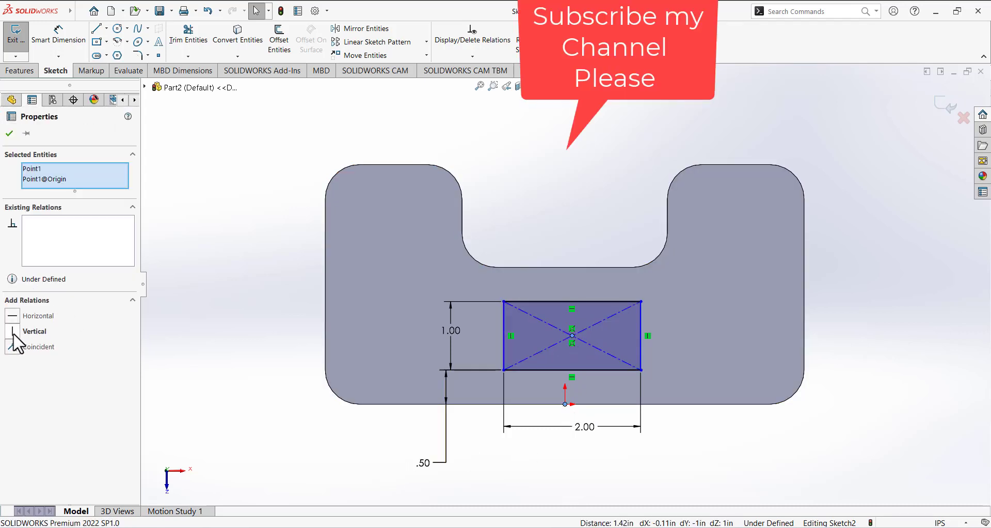
{"action": "left_click", "coordinate": [13, 332]}
{"action": "left_click", "coordinate": [175, 273]}
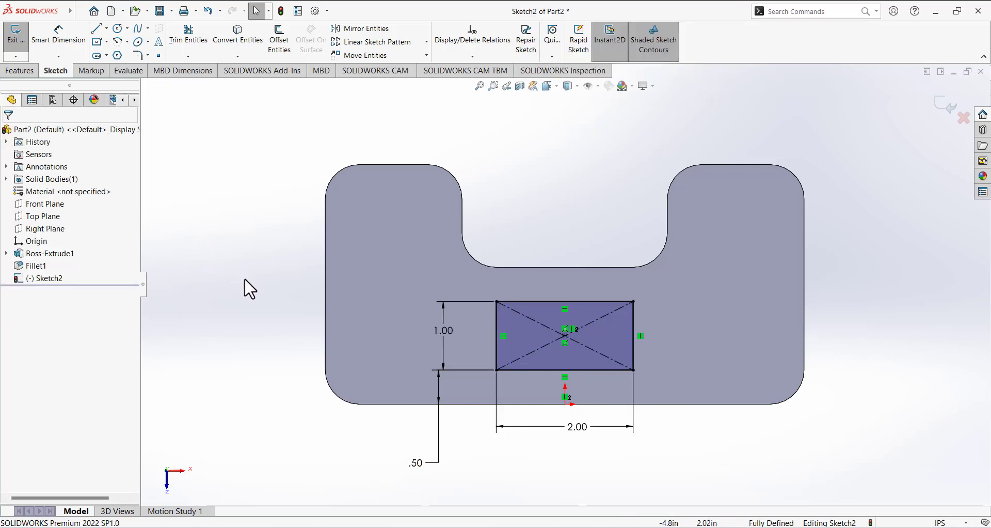
{"action": "mouse_move", "coordinate": [265, 325]}
{"action": "middle_mouse_down"}
{"action": "mouse_move", "coordinate": [250, 181]}
{"action": "mouse_move", "coordinate": [256, 191]}
{"action": "middle_mouse_up"}
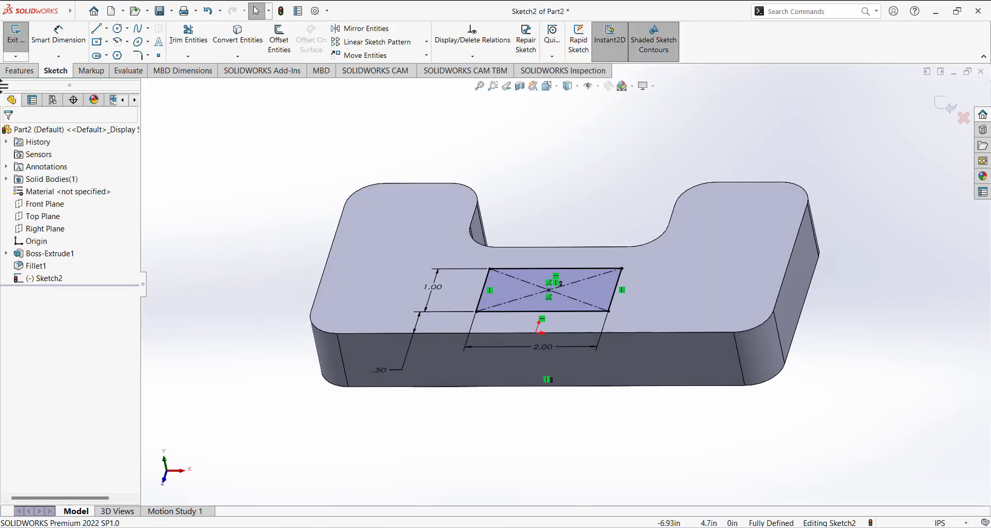
{"action": "left_click", "coordinate": [12, 44]}
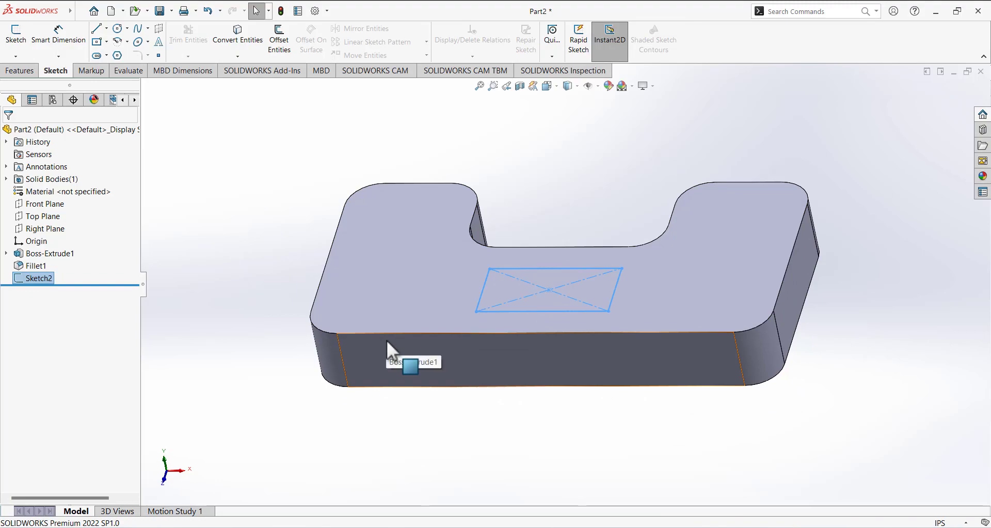
Step: Switch to Paint, circle the .500 block height on the drawing in yellow, and choose orange as the brush color
{"action": "left_click", "coordinate": [571, 527]}
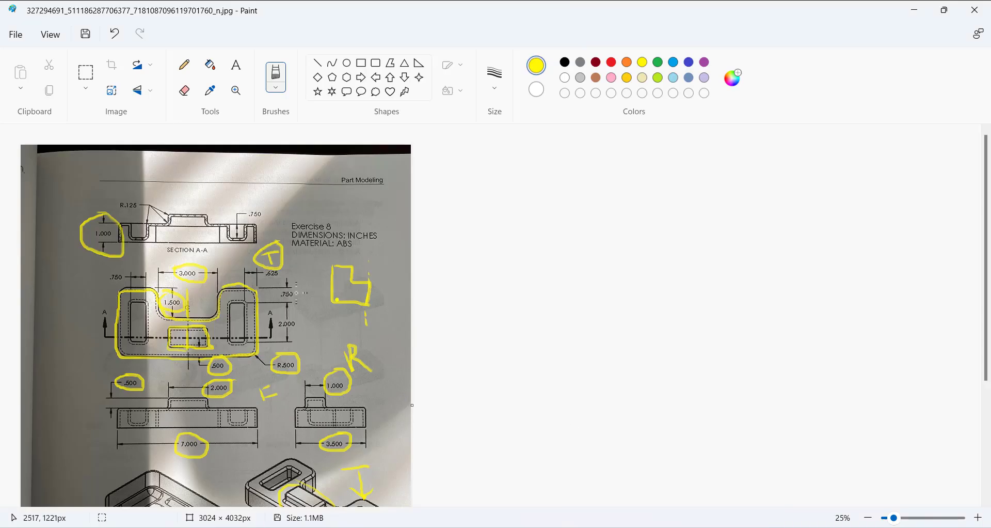
{"action": "mouse_move", "coordinate": [122, 374]}
{"action": "left_mouse_down"}
{"action": "mouse_move", "coordinate": [151, 394]}
{"action": "mouse_move", "coordinate": [106, 369]}
{"action": "left_mouse_up"}
{"action": "left_click", "coordinate": [627, 62]}
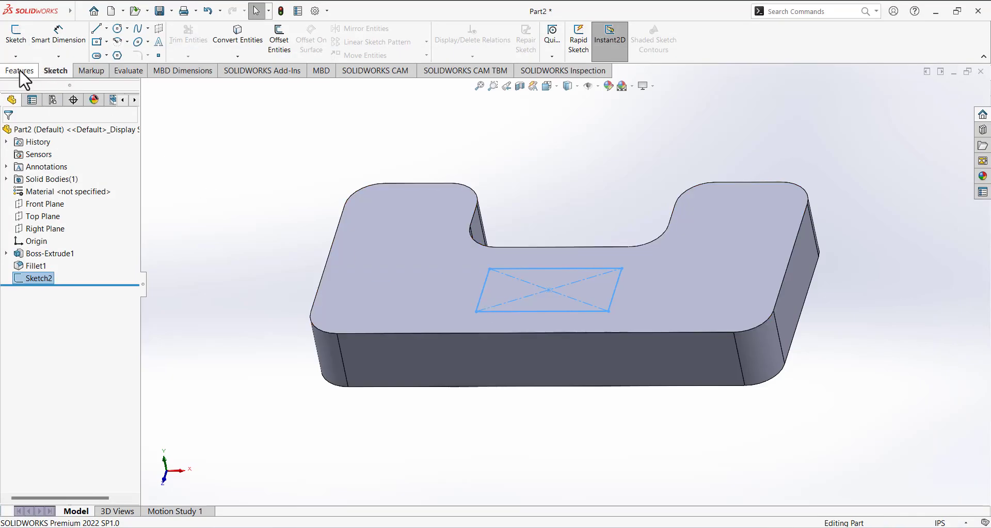
Step: Back in SOLIDWORKS, extrude the centered rectangle upward from the base as a blind boss 0.5 in deep
{"action": "left_click", "coordinate": [21, 70]}
{"action": "left_click", "coordinate": [21, 40]}
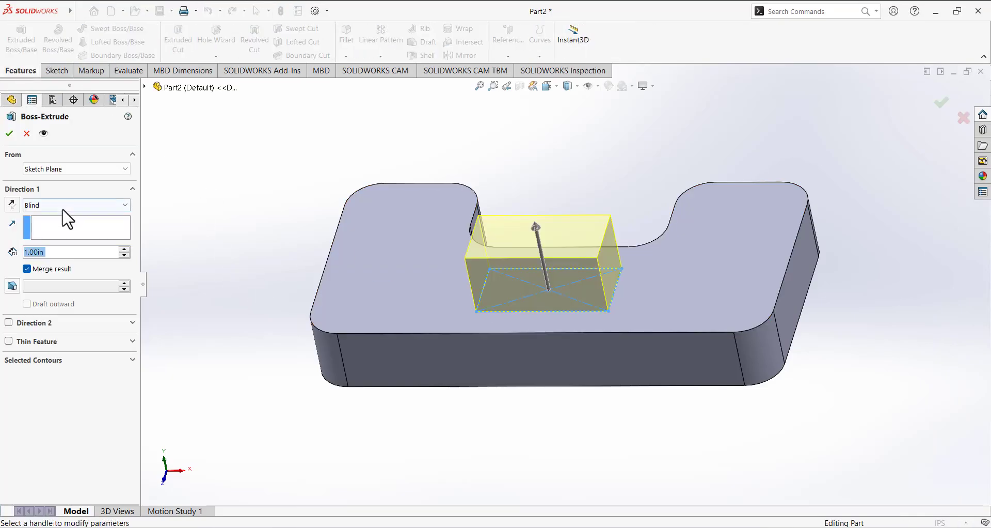
{"action": "type", "text": "0.5"}
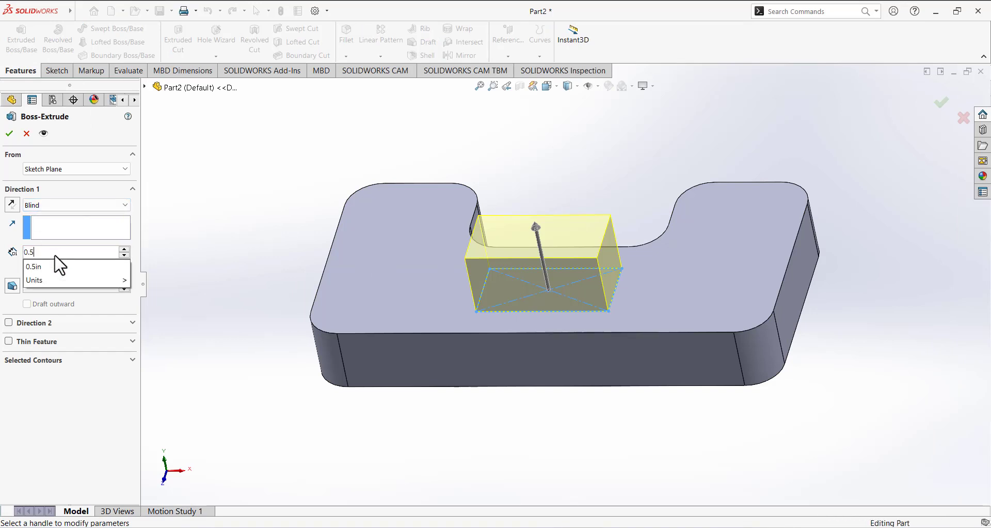
{"action": "key", "text": "Return"}
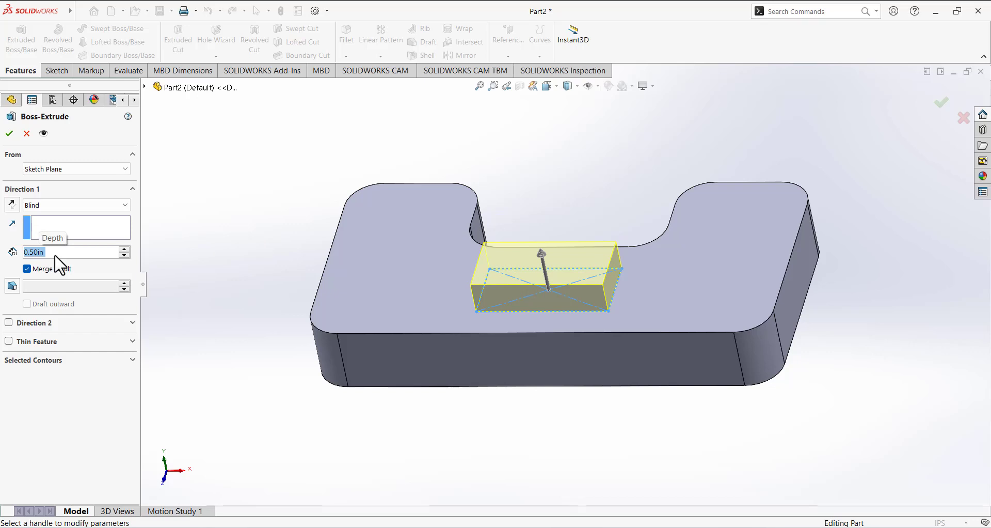
{"action": "left_click", "coordinate": [9, 134]}
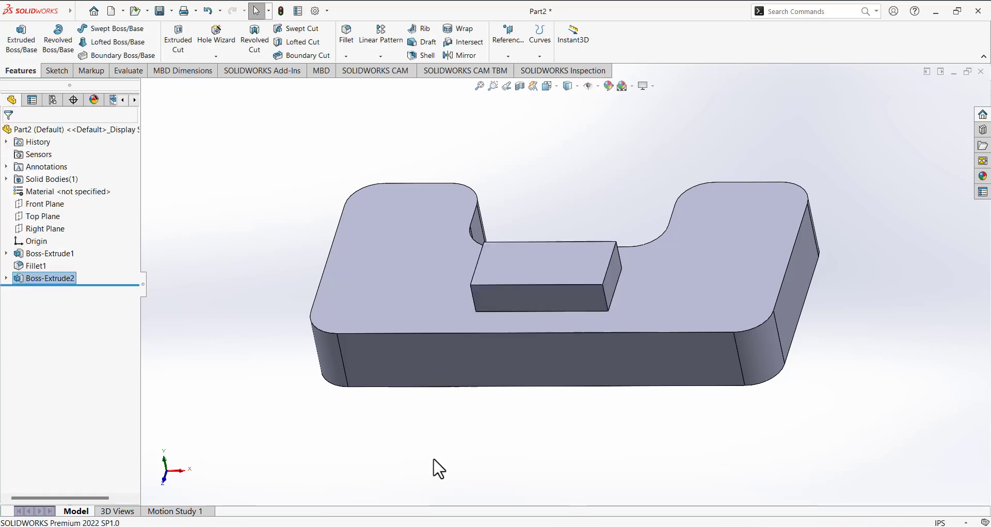
Step: Consult the drawing in Paint, and return to SOLIDWORKS to start a sketch on the base's flat top face, viewed straight on
{"action": "key", "text": "alt+Tab"}
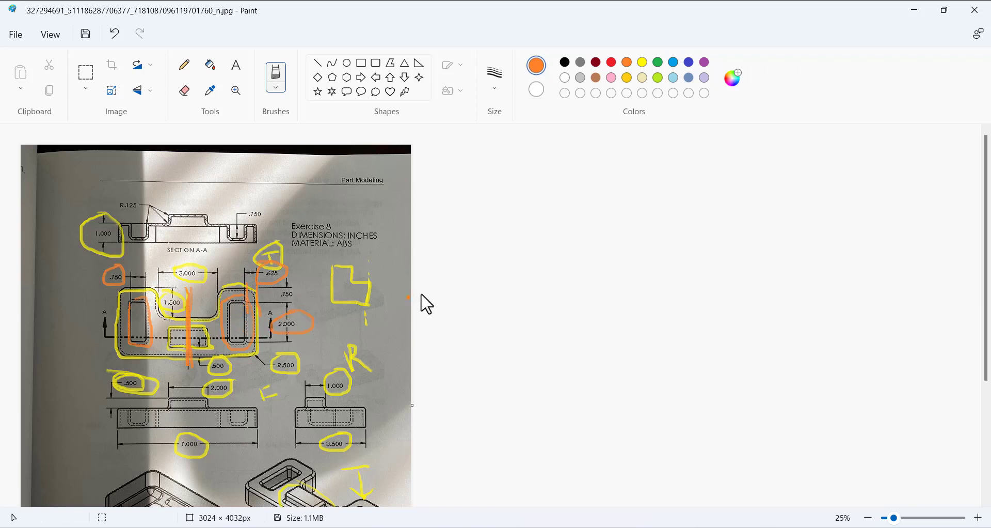
{"action": "left_click", "coordinate": [547, 527]}
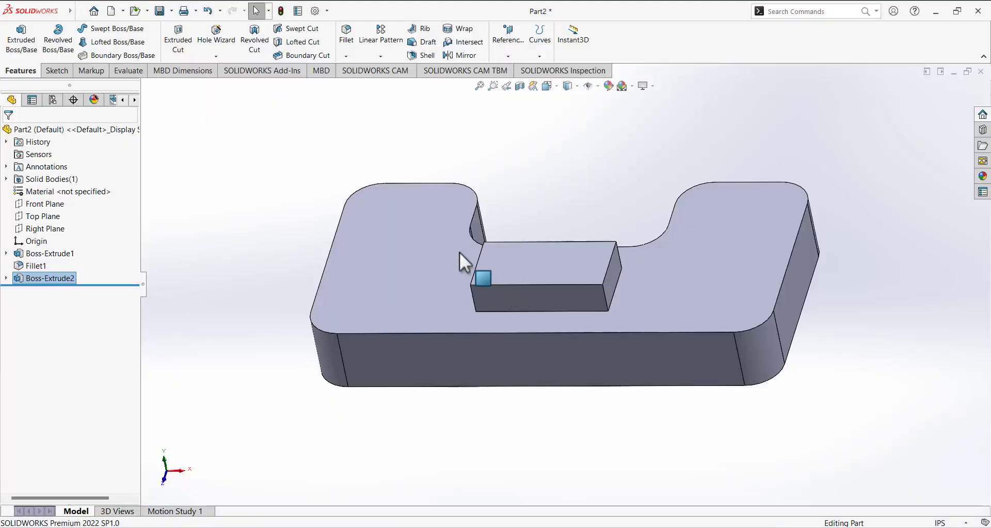
{"action": "left_click", "coordinate": [57, 70]}
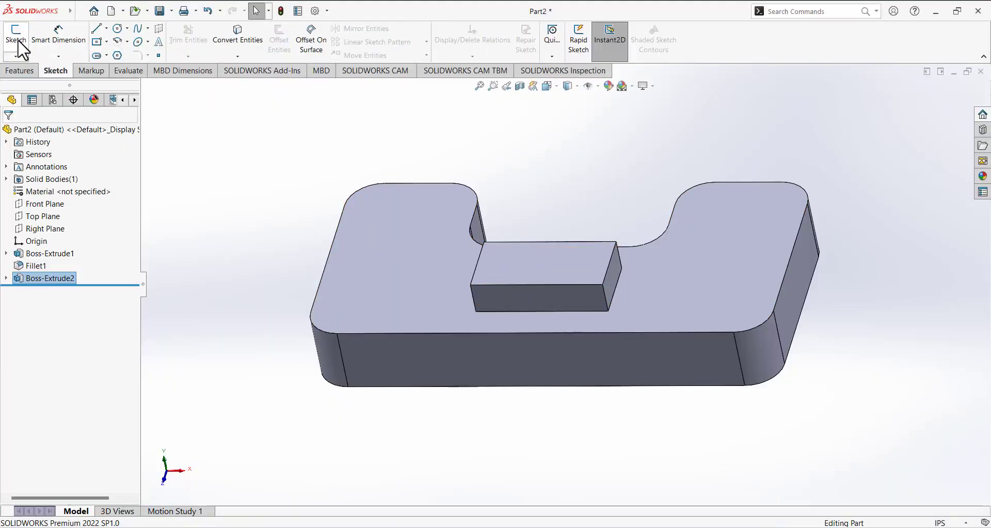
{"action": "left_click", "coordinate": [17, 41]}
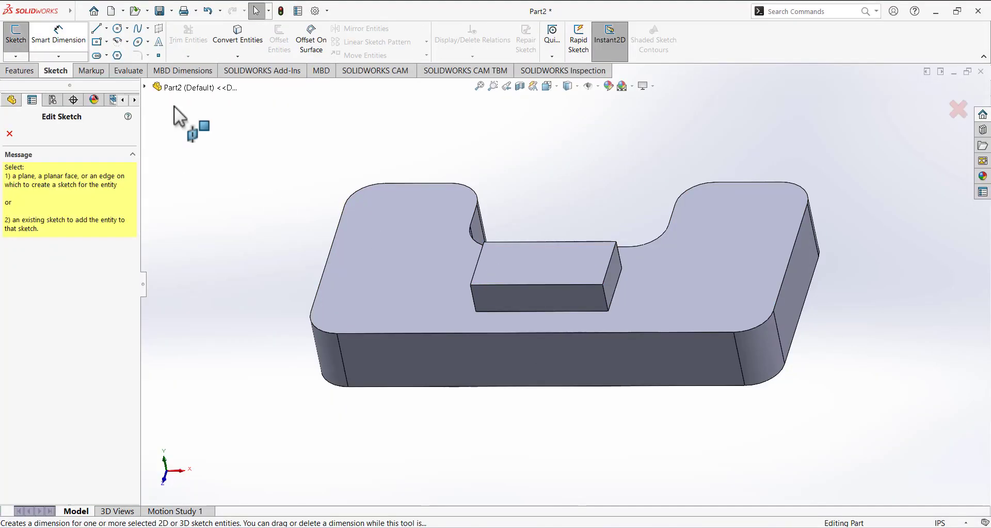
{"action": "left_click", "coordinate": [425, 261]}
{"action": "left_click", "coordinate": [549, 86]}
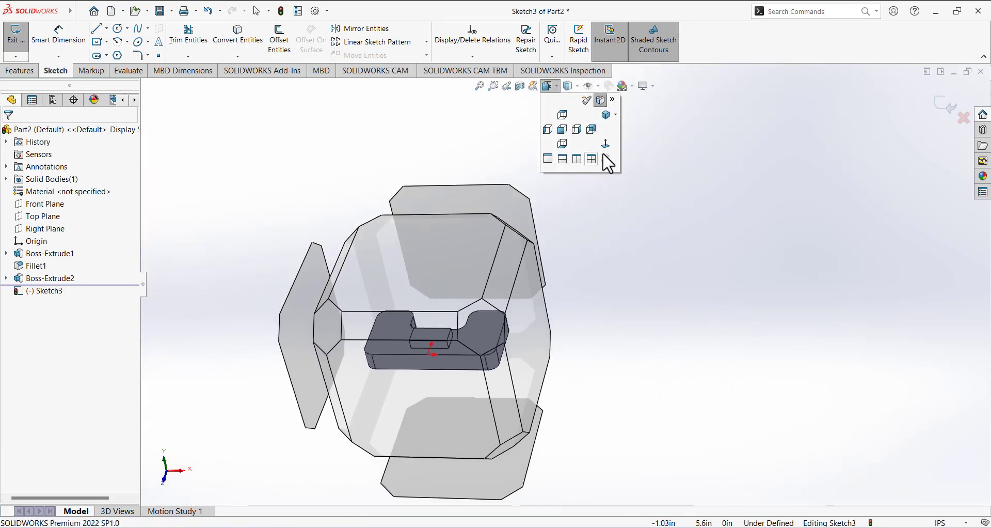
{"action": "left_click", "coordinate": [605, 144]}
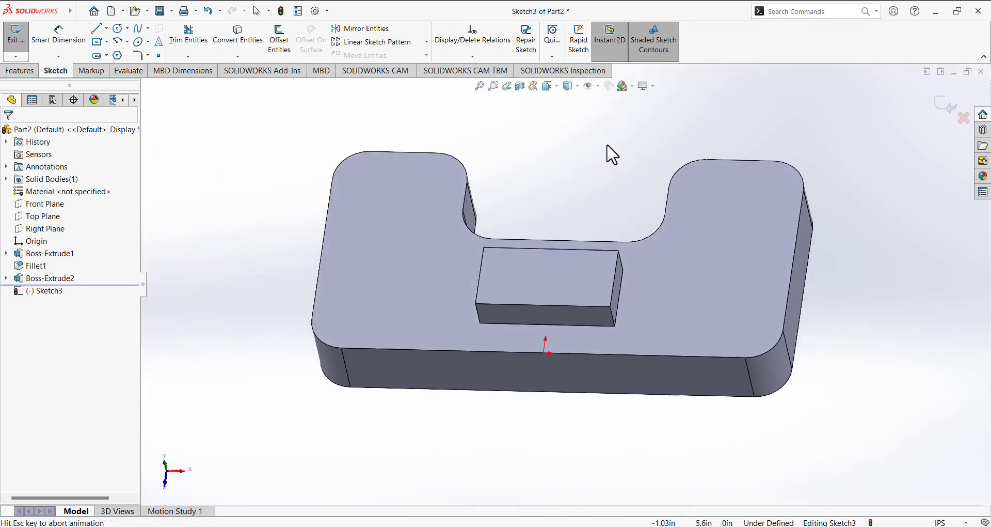
Step: Sketch an upright center rectangle about 0.97 in wide on the left arm of the U-shaped base
{"action": "left_click", "coordinate": [98, 45]}
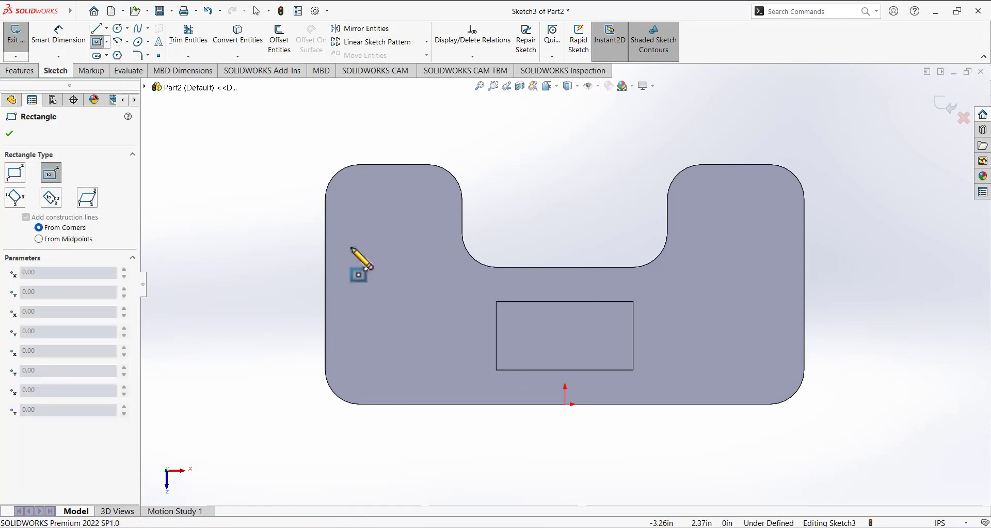
{"action": "left_click", "coordinate": [394, 284]}
{"action": "left_click", "coordinate": [428, 224]}
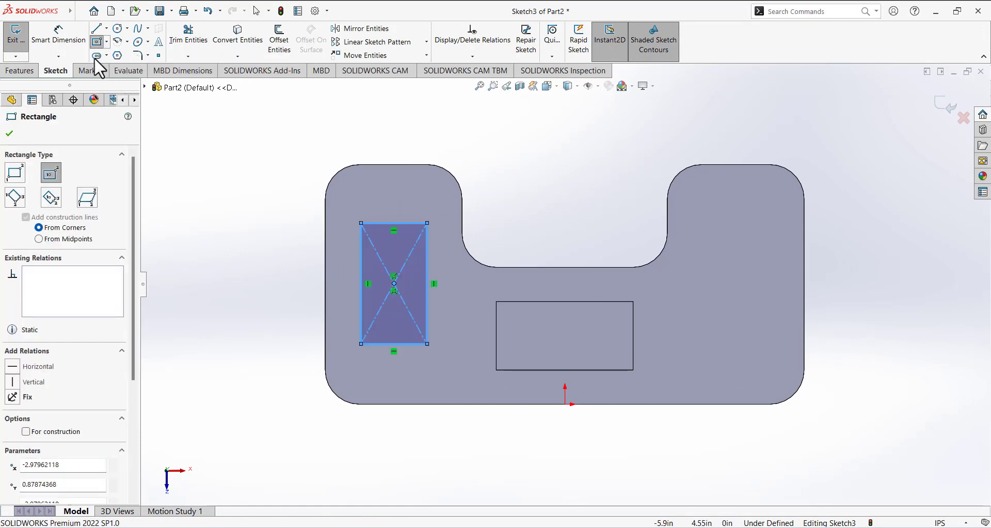
Step: Dimension the width of the rectangle on the left arm as 0.75 in
{"action": "left_click", "coordinate": [63, 37]}
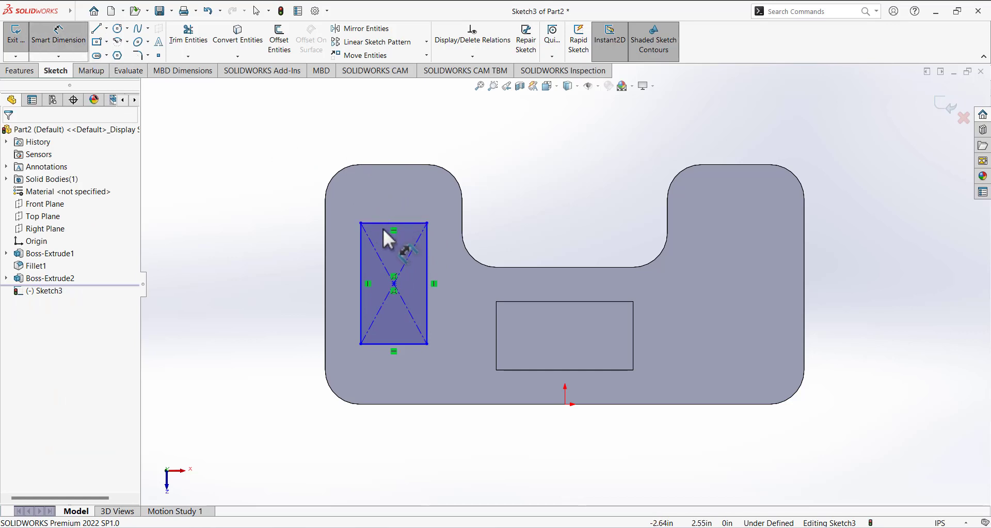
{"action": "left_click", "coordinate": [385, 214]}
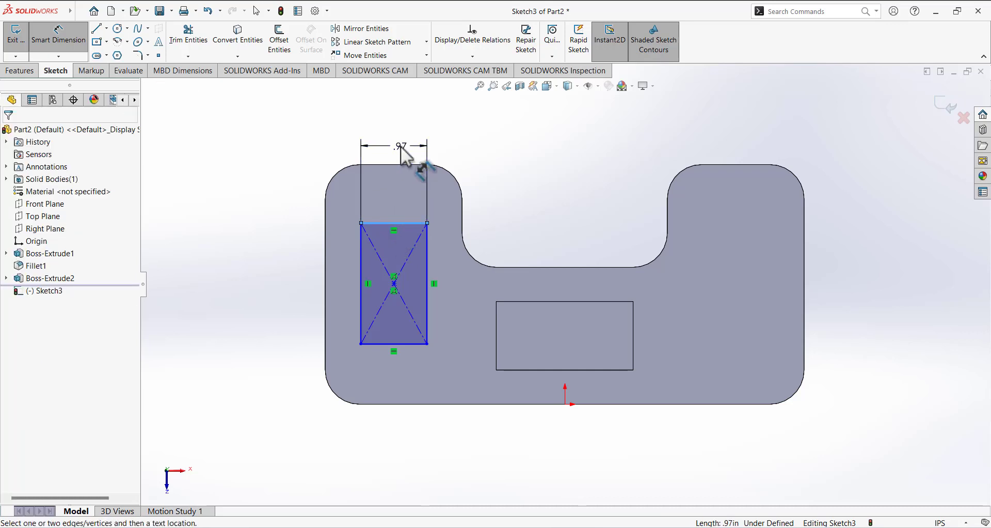
{"action": "left_click", "coordinate": [401, 147]}
{"action": "type", "text": ".75"}
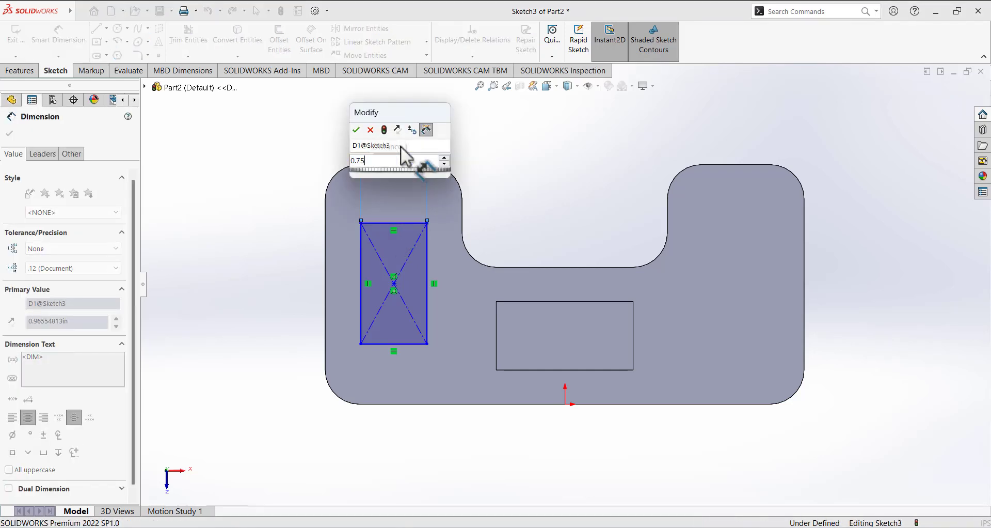
{"action": "key", "text": "Return"}
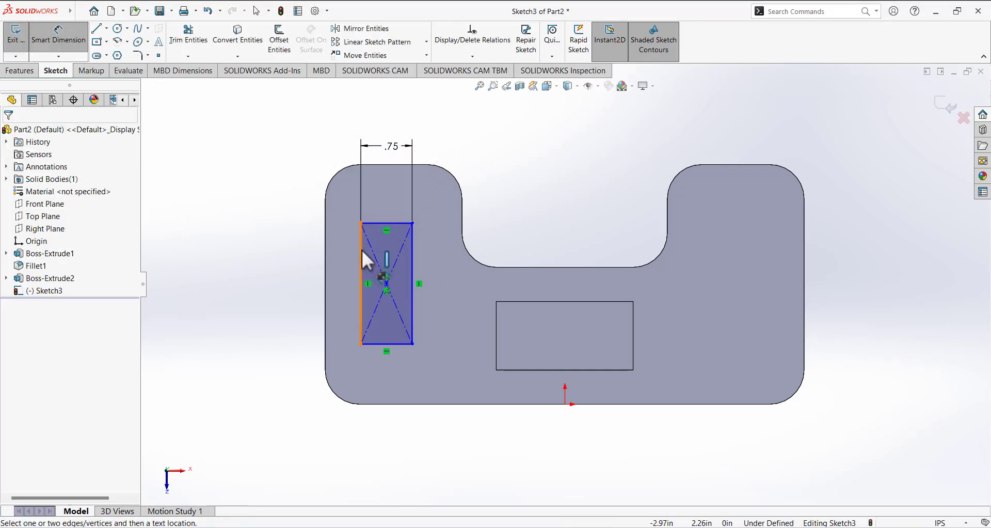
Step: Dimension the distance from the rectangle's left side to the base's left outer edge as 0.625 in
{"action": "left_click", "coordinate": [361, 253]}
{"action": "left_click", "coordinate": [326, 254]}
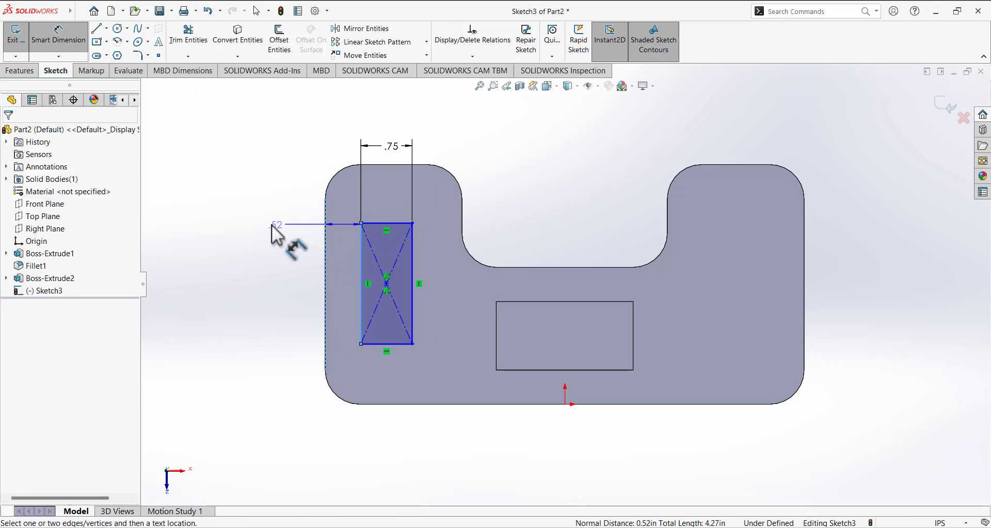
{"action": "left_click", "coordinate": [265, 205]}
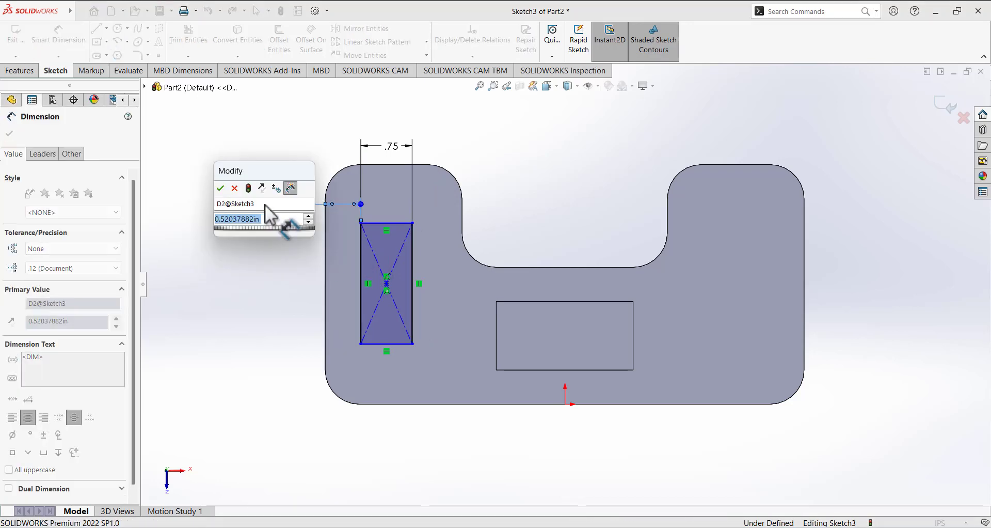
{"action": "type", "text": "0.625"}
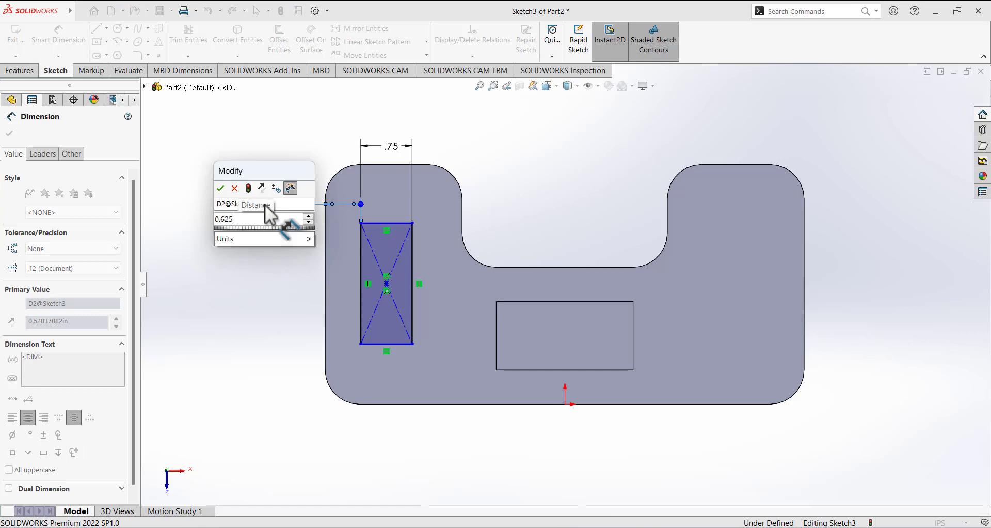
{"action": "key", "text": "Return"}
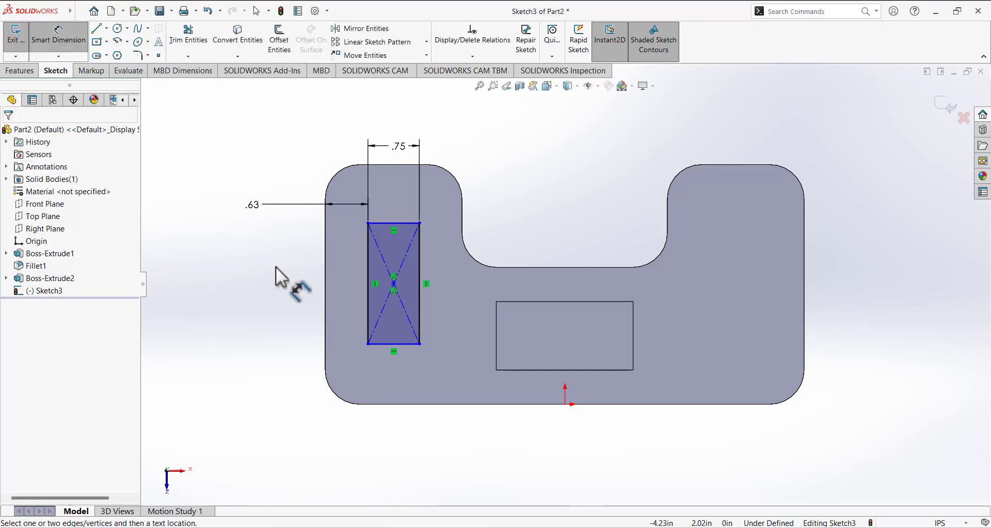
Step: Dimension the distance from the rectangle's upper side to the left arm's end edge as 0.75 in
{"action": "left_click", "coordinate": [386, 223]}
{"action": "left_click", "coordinate": [394, 164]}
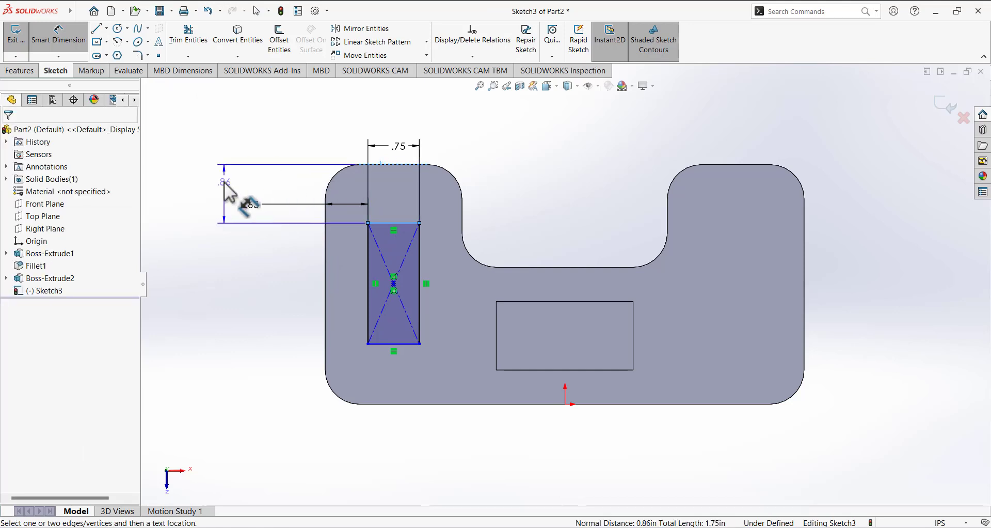
{"action": "left_click", "coordinate": [184, 221]}
{"action": "type", "text": "0.750"}
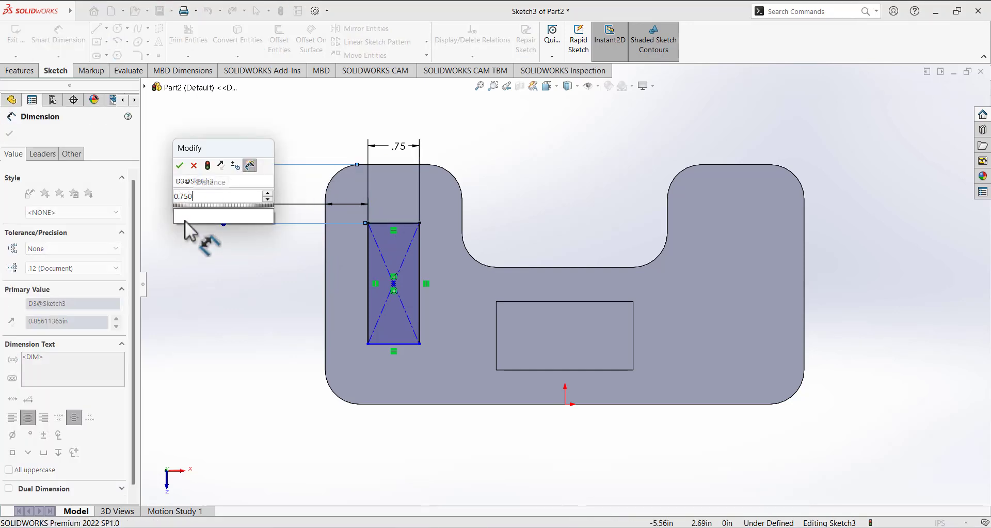
{"action": "key", "text": "Return"}
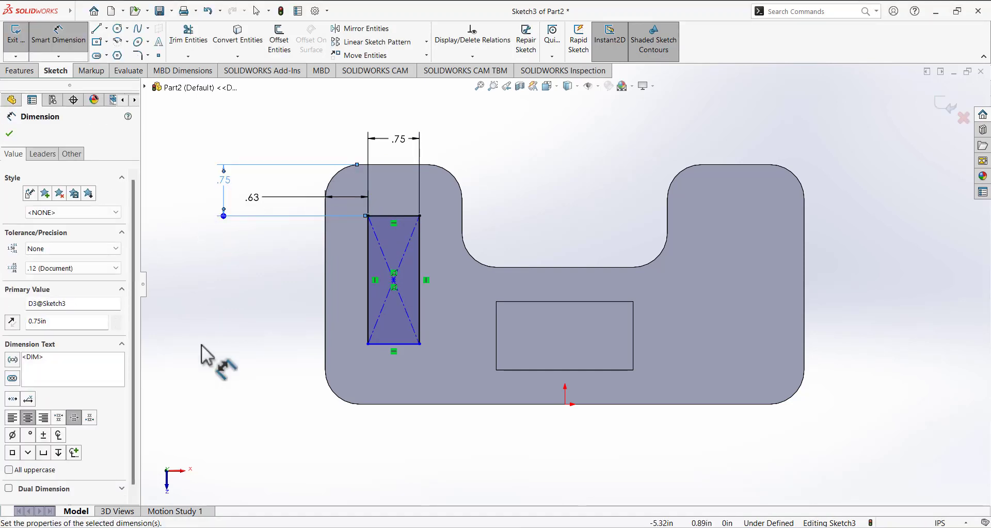
{"action": "left_click", "coordinate": [200, 344]}
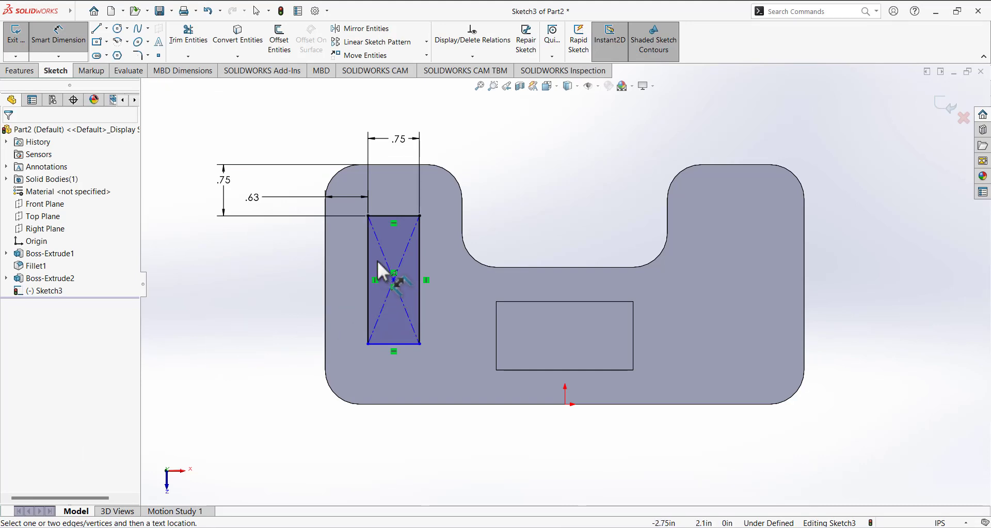
Step: Dimension the left-arm rectangle's height as 2 in and close the sketch
{"action": "left_click", "coordinate": [367, 262]}
{"action": "left_click", "coordinate": [258, 339]}
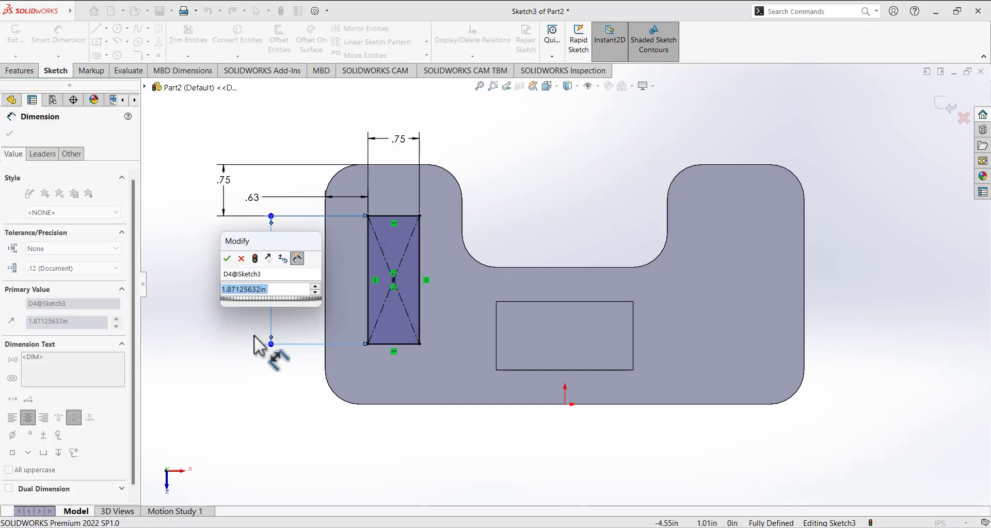
{"action": "type", "text": "2"}
{"action": "key", "text": "Return"}
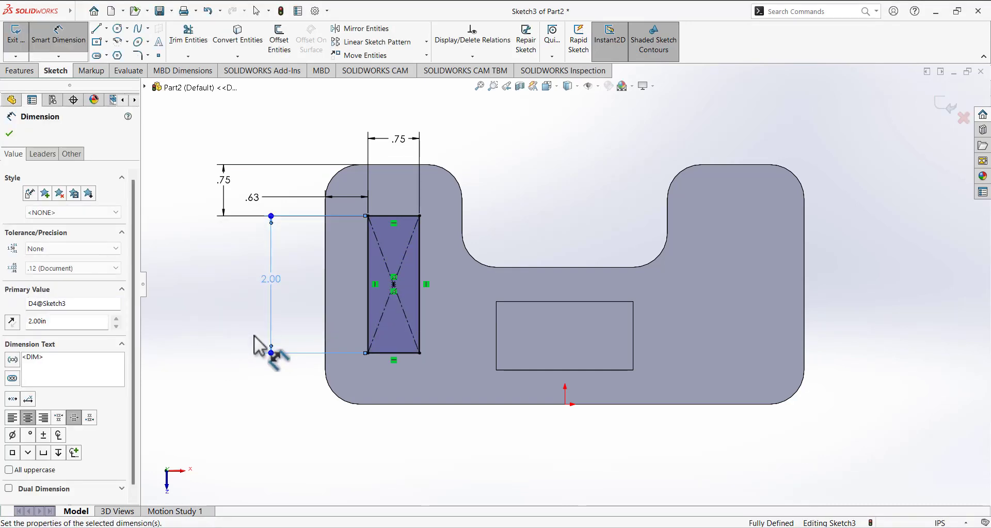
{"action": "left_click", "coordinate": [15, 35]}
{"action": "middle_click_drag", "start_coordinate": [247, 322], "coordinate": [270, 253]}
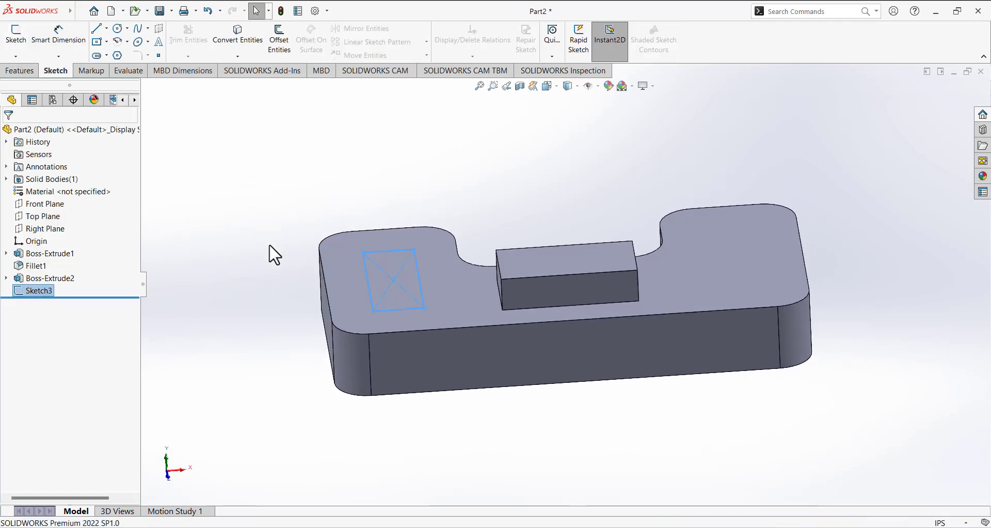
Step: Cut-extrude the left-arm rectangle to a blind depth of 0.75 in, checking the depth against the drawing
{"action": "left_click", "coordinate": [19, 71]}
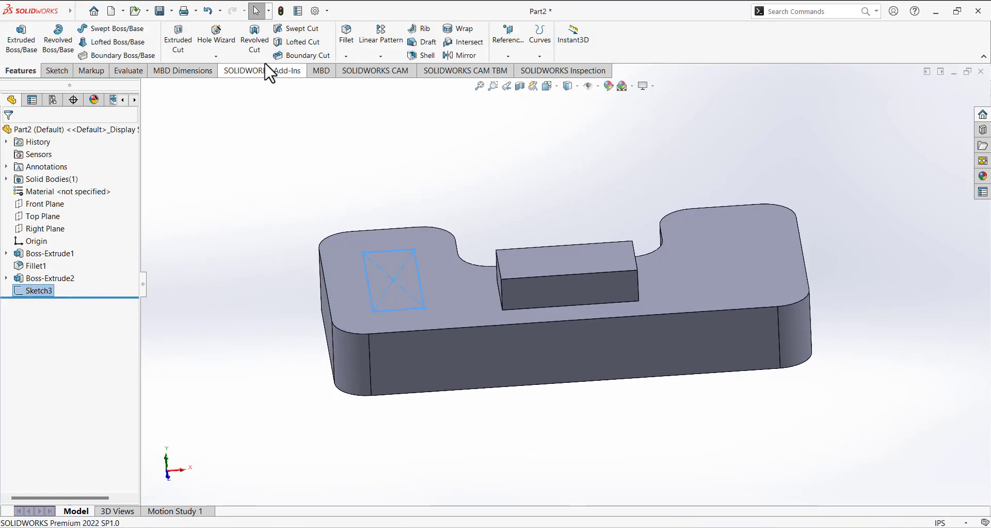
{"action": "left_click", "coordinate": [178, 39]}
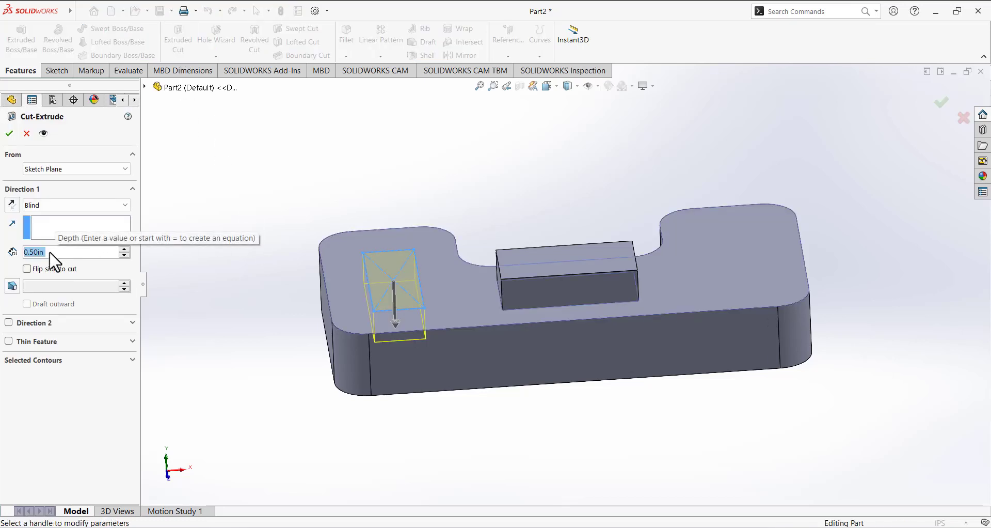
{"action": "type", "text": "0.75"}
{"action": "key", "text": "Return"}
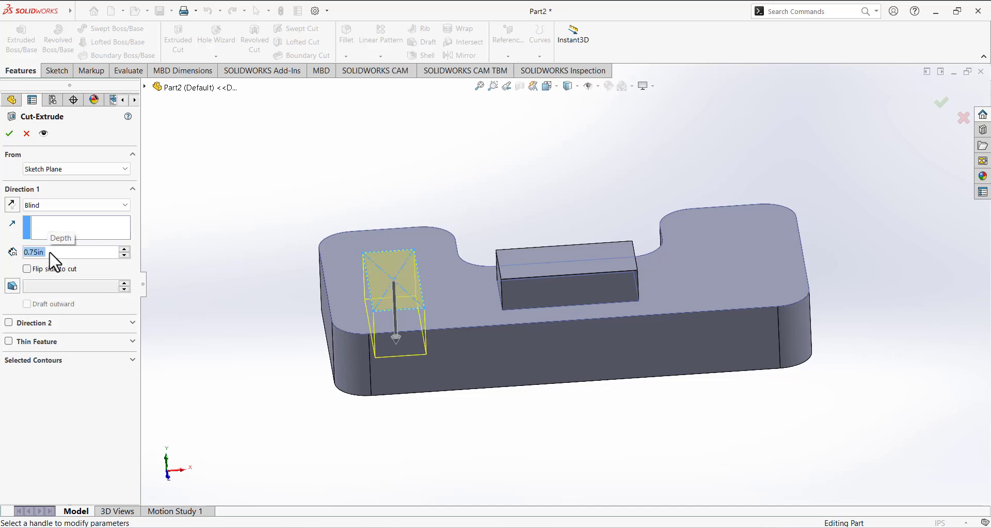
{"action": "key", "text": "alt+Tab"}
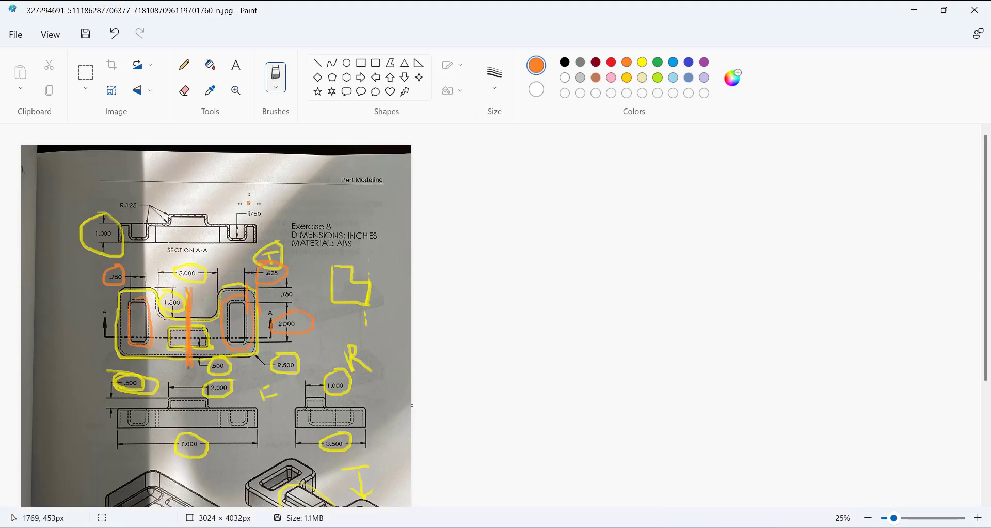
{"action": "key", "text": "alt+Tab"}
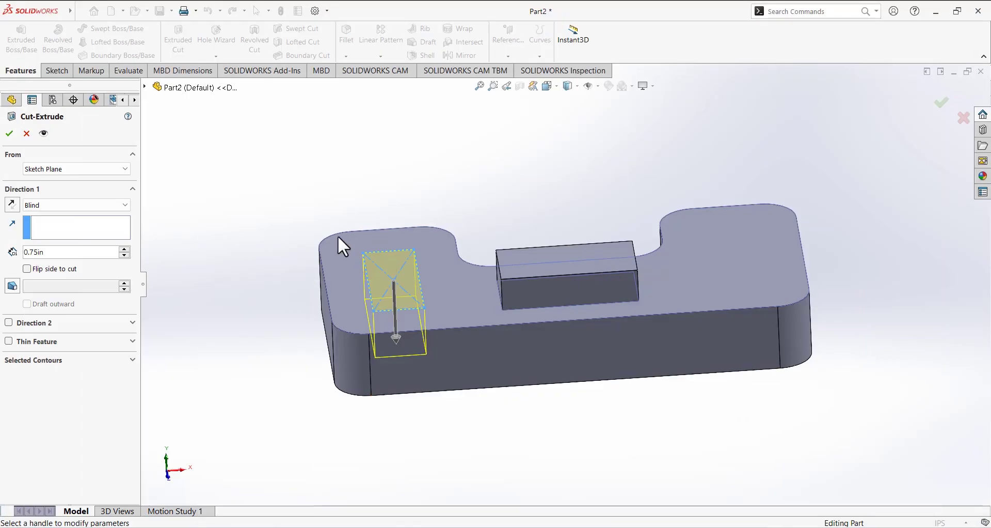
{"action": "left_click", "coordinate": [9, 133]}
Step: Mirror the left-arm pocket cut about the Right Plane onto the right arm
{"action": "middle_click_drag", "start_coordinate": [325, 207], "coordinate": [265, 248]}
{"action": "left_click", "coordinate": [57, 291]}
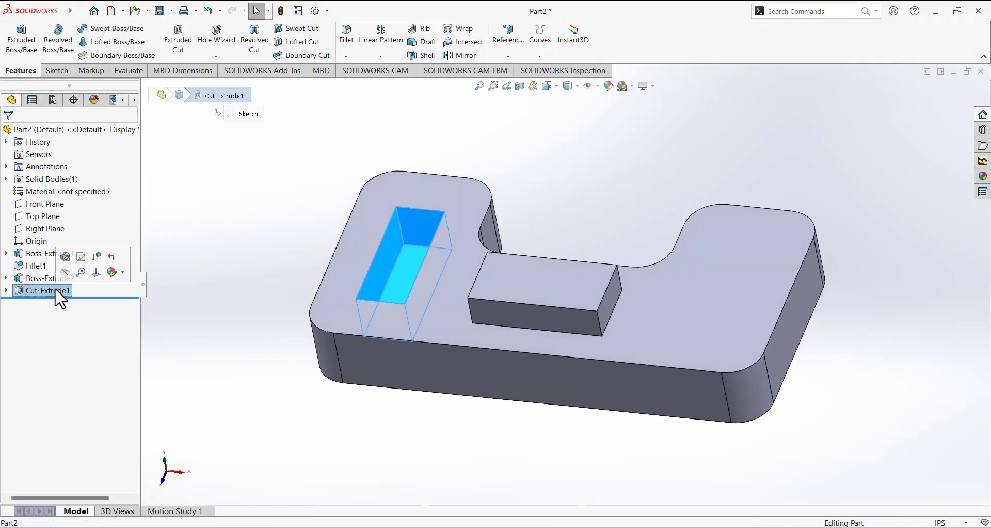
{"action": "left_click", "coordinate": [461, 56]}
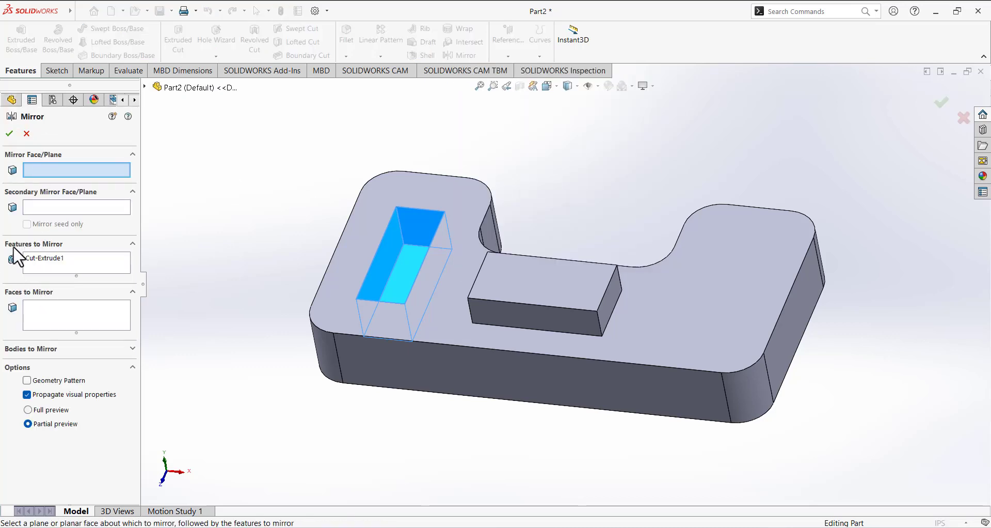
{"action": "left_click", "coordinate": [66, 261]}
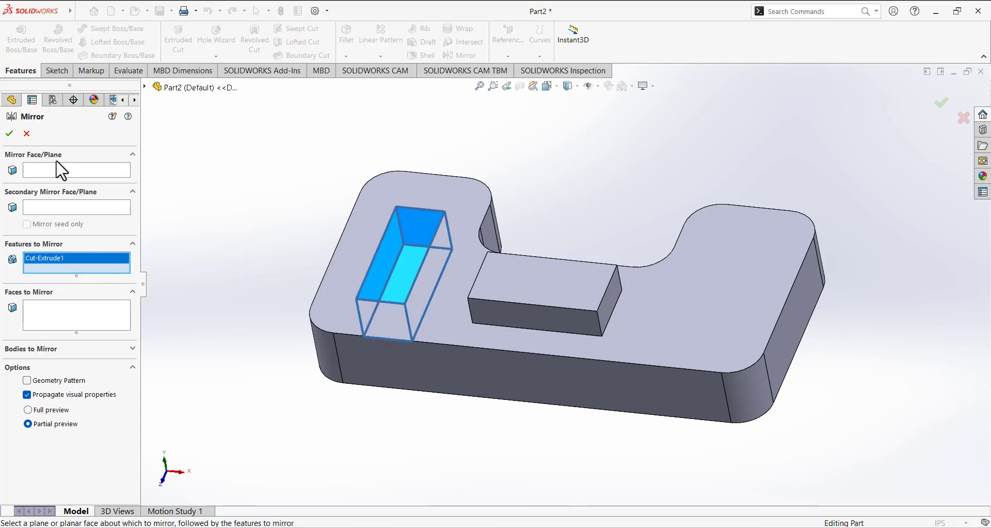
{"action": "left_click", "coordinate": [54, 173]}
{"action": "left_click", "coordinate": [148, 88]}
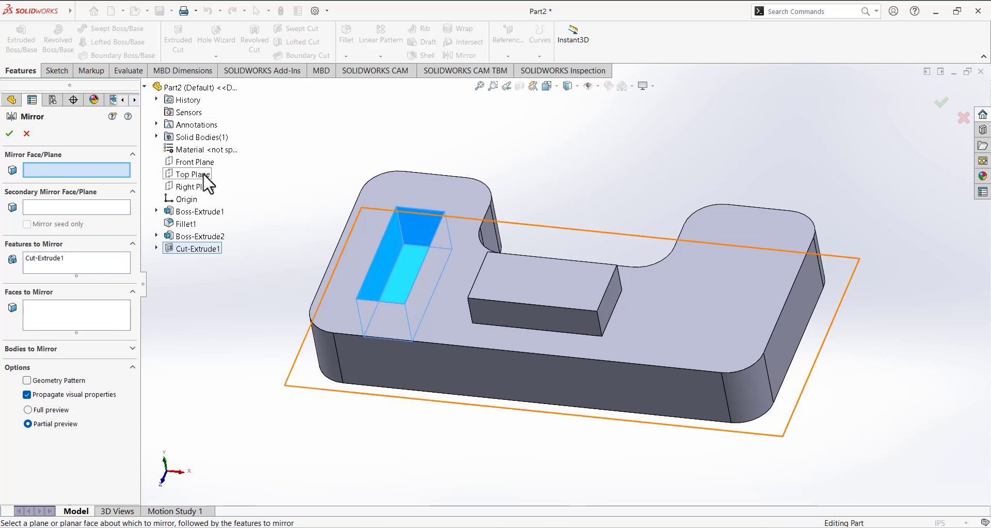
{"action": "left_click", "coordinate": [200, 189]}
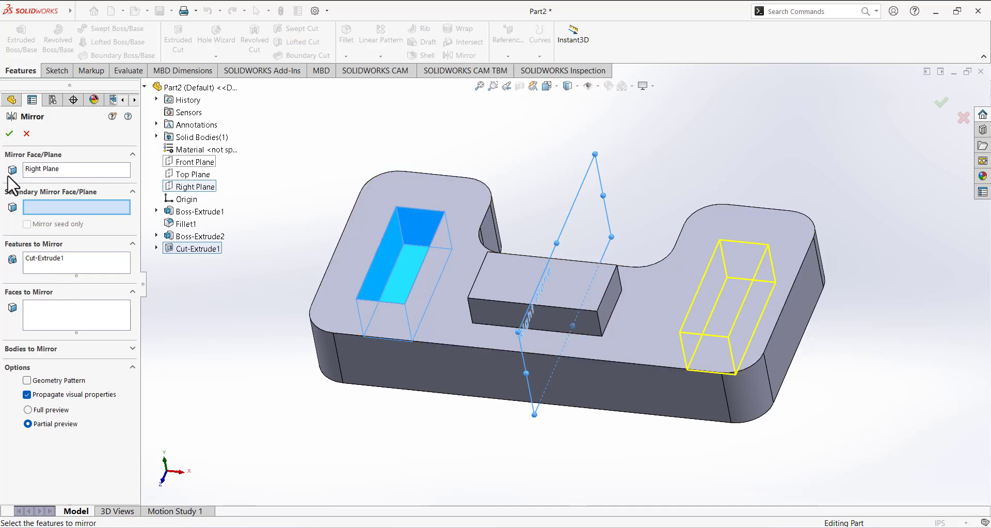
{"action": "left_click", "coordinate": [9, 134]}
Step: Start a symmetric 0.125 in fillet and select the four rim edges of the left-arm pocket
{"action": "middle_click_drag", "start_coordinate": [339, 169], "coordinate": [345, 265]}
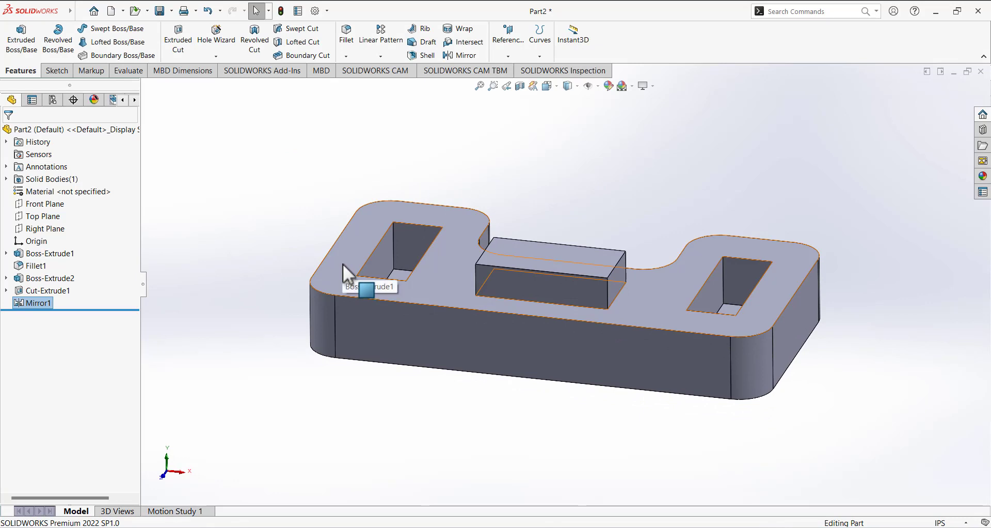
{"action": "middle_click_drag", "start_coordinate": [476, 178], "coordinate": [470, 195]}
{"action": "scroll", "coordinate": [517, 285], "scroll_direction": "up", "scroll_amount": 2}
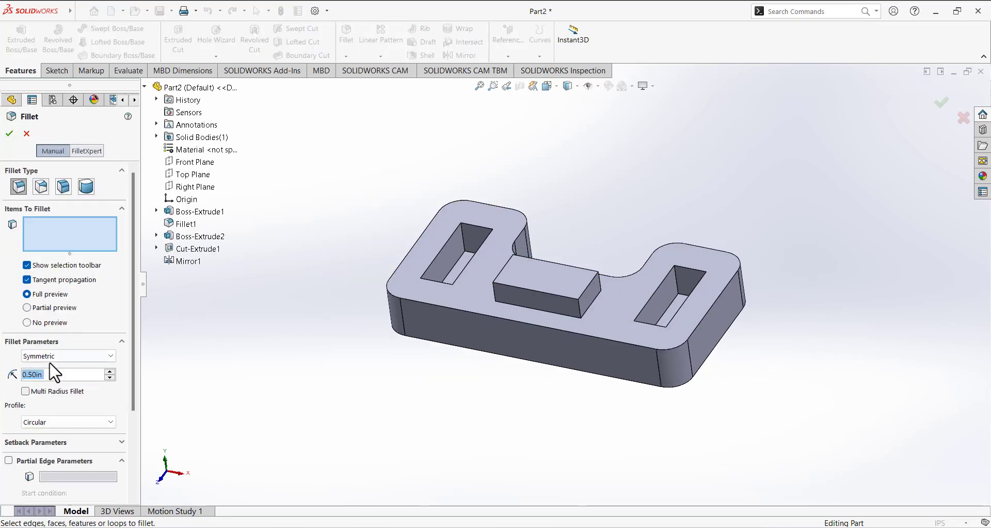
{"action": "type", "text": "0.125"}
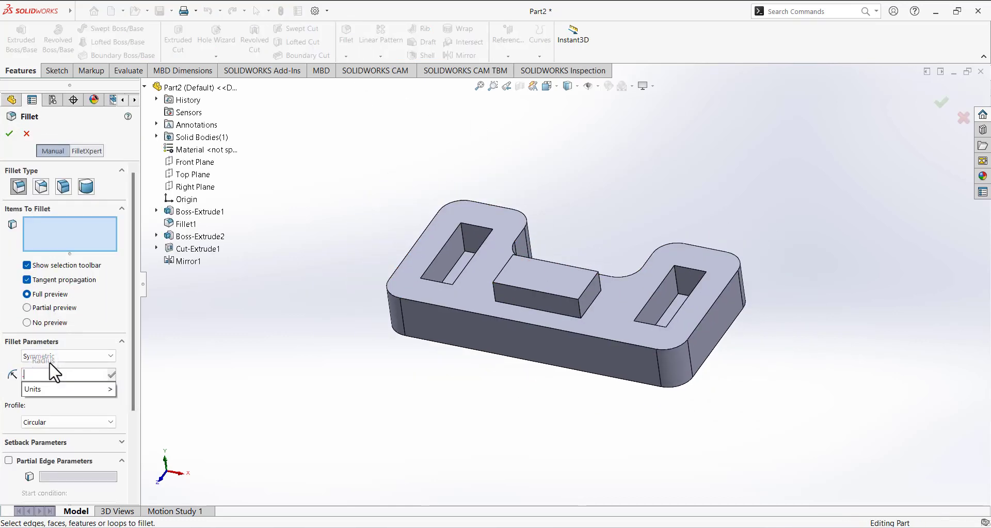
{"action": "key", "text": "Return"}
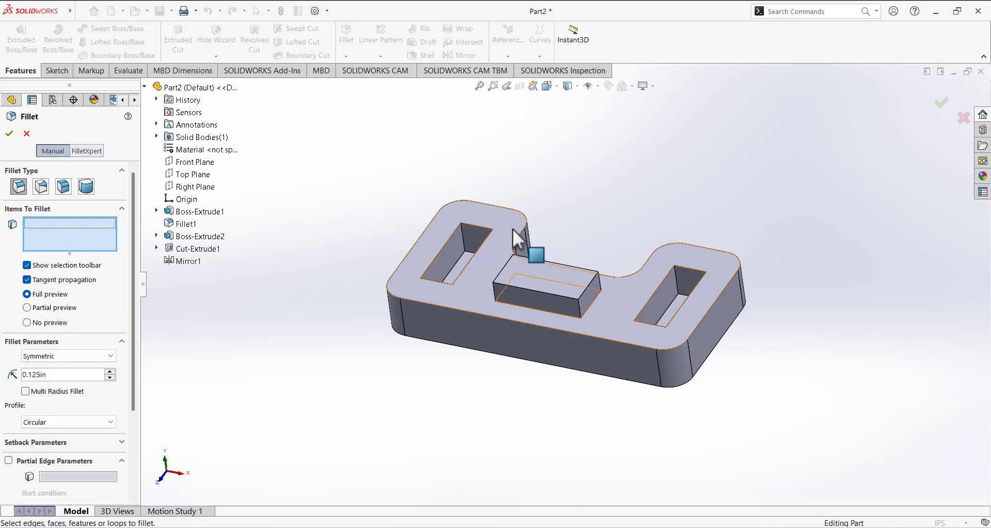
{"action": "scroll", "coordinate": [513, 230], "scroll_direction": "down", "scroll_amount": 3}
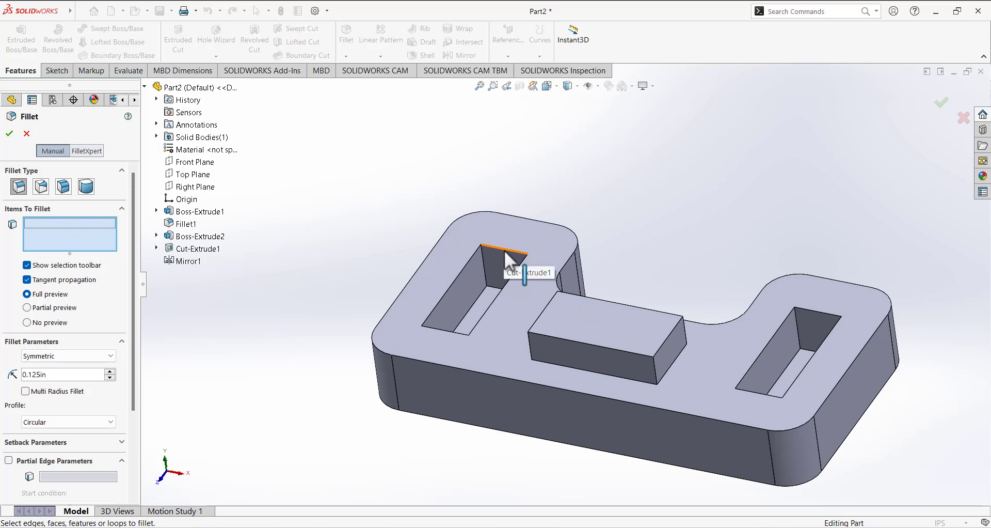
{"action": "left_click", "coordinate": [504, 249]}
{"action": "left_click", "coordinate": [470, 258]}
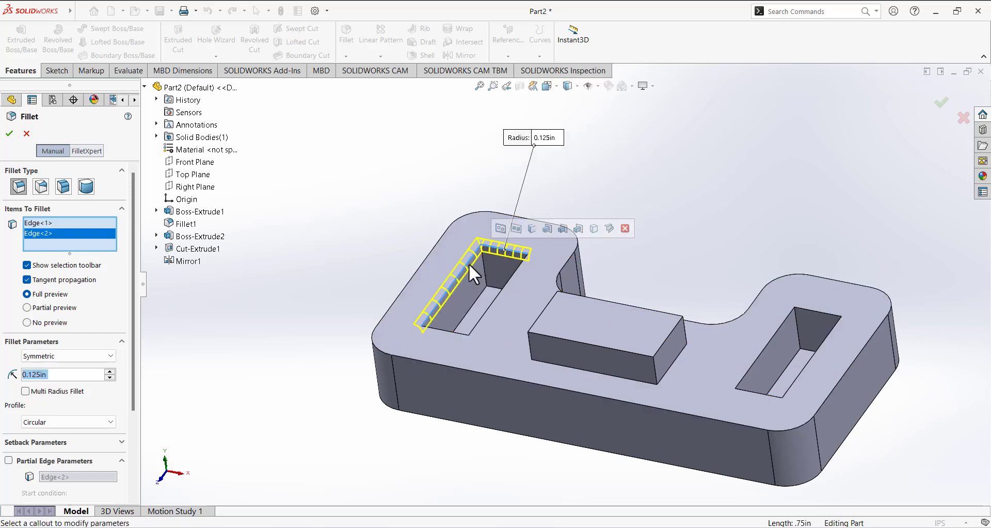
{"action": "left_click", "coordinate": [466, 334]}
{"action": "left_click", "coordinate": [477, 325]}
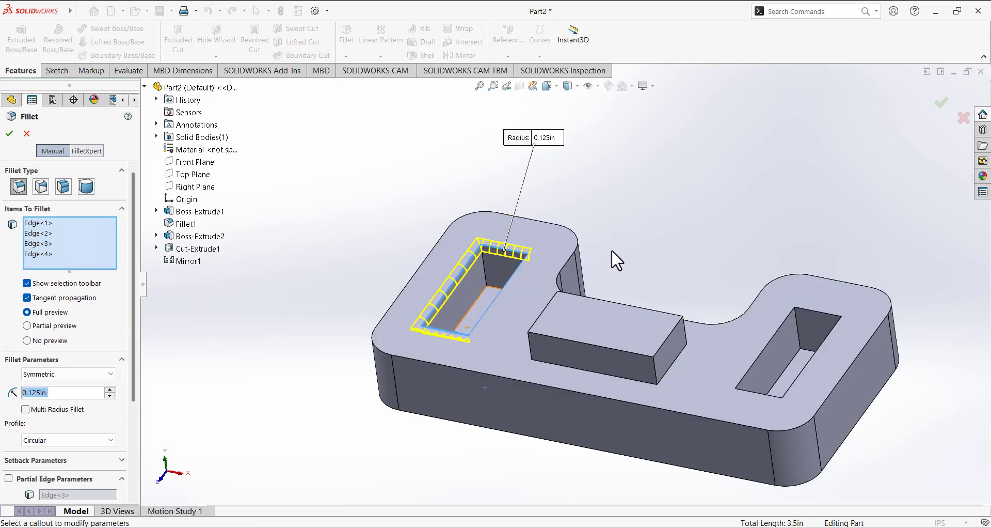
Step: Add the four top edges of the raised block to the 0.125 in fillet selection
{"action": "middle_click_drag", "start_coordinate": [611, 259], "coordinate": [592, 324]}
{"action": "left_click", "coordinate": [597, 331]}
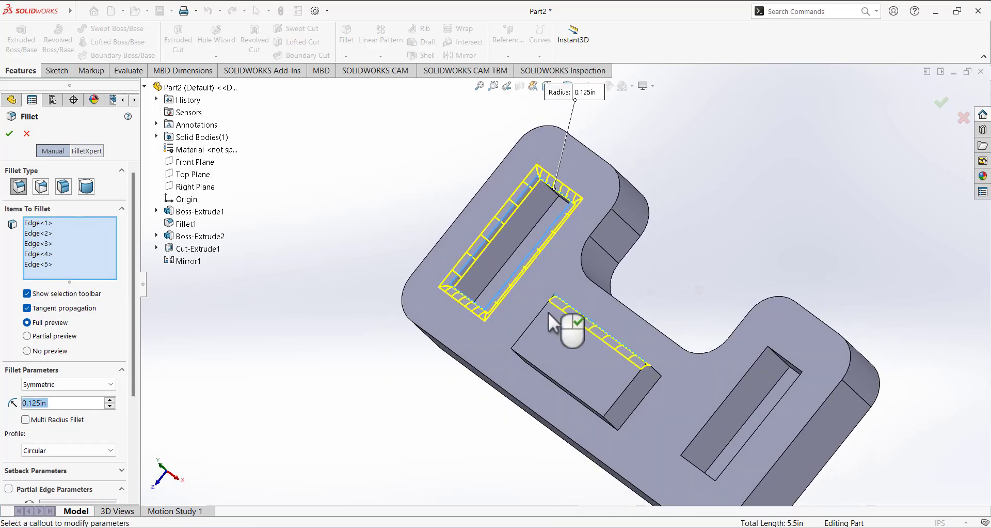
{"action": "left_click", "coordinate": [537, 318]}
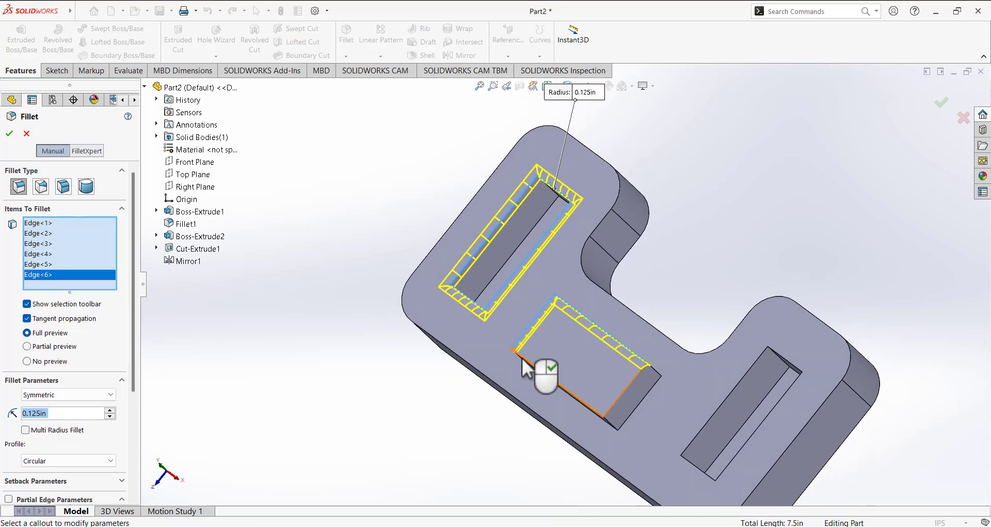
{"action": "left_click", "coordinate": [522, 358]}
{"action": "left_click", "coordinate": [631, 383]}
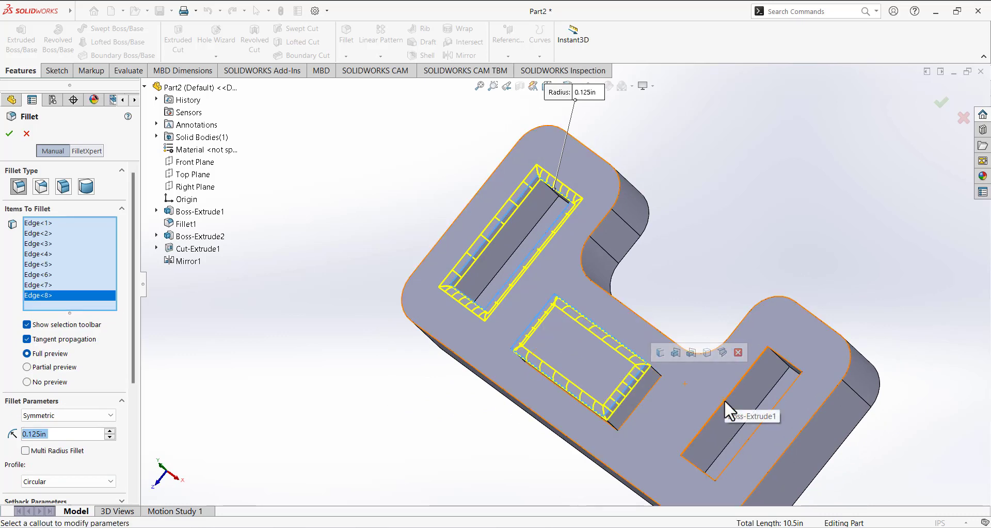
Step: Add the four rim edges of the right-arm pocket to the fillet selection
{"action": "left_click", "coordinate": [726, 401]}
{"action": "left_click", "coordinate": [778, 355]}
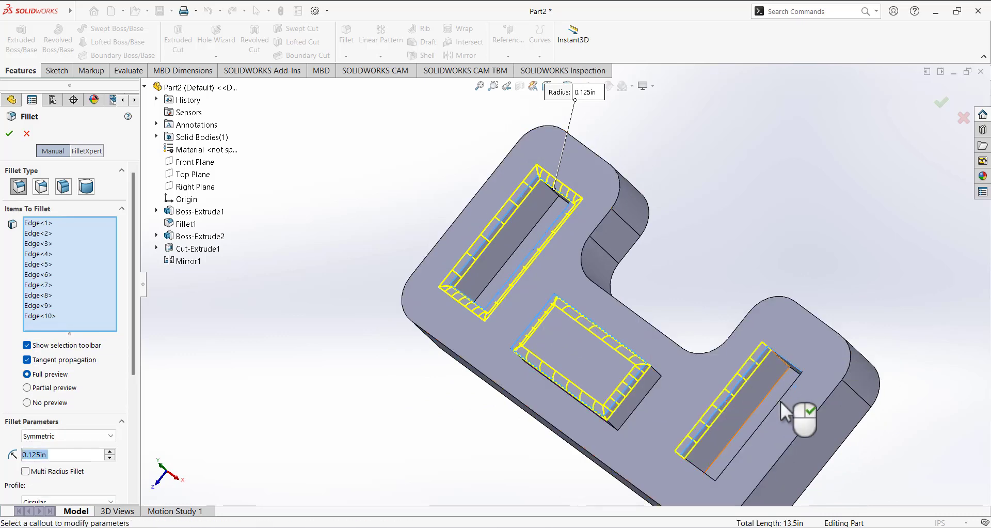
{"action": "left_click", "coordinate": [780, 400]}
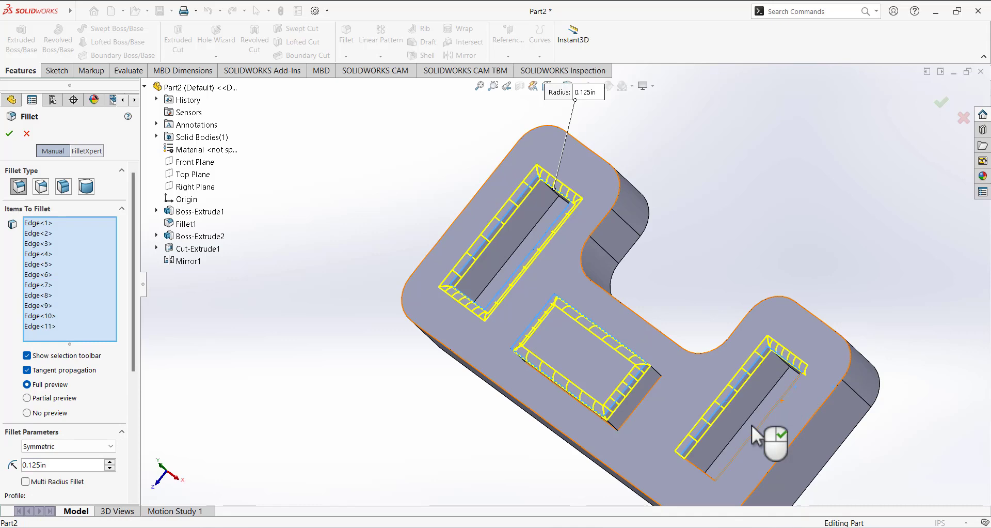
{"action": "left_click", "coordinate": [696, 465]}
Step: Add the floor face of the left-arm pocket to the fillet selection
{"action": "middle_click_drag", "start_coordinate": [667, 279], "coordinate": [730, 273]}
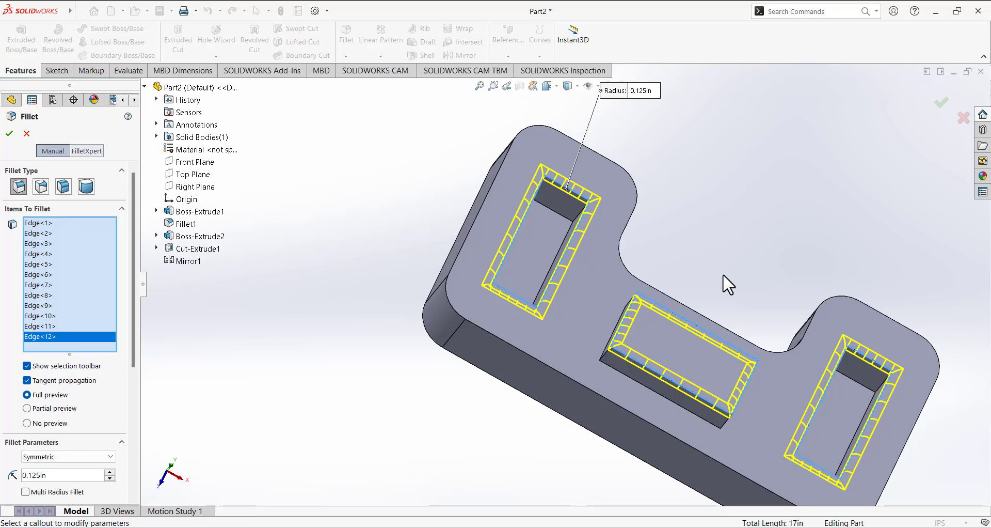
{"action": "scroll", "coordinate": [723, 273], "scroll_direction": "up", "scroll_amount": 3}
{"action": "scroll", "coordinate": [723, 274], "scroll_direction": "down", "scroll_amount": 4}
{"action": "scroll", "coordinate": [665, 293], "scroll_direction": "down", "scroll_amount": 2}
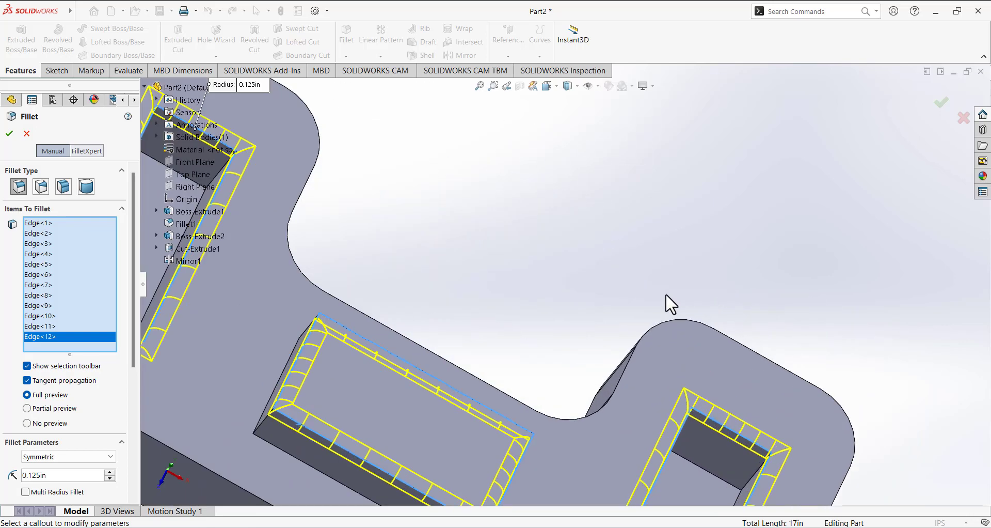
{"action": "scroll", "coordinate": [529, 237], "scroll_direction": "up", "scroll_amount": 5}
{"action": "middle_click_drag", "start_coordinate": [445, 207], "coordinate": [393, 187]}
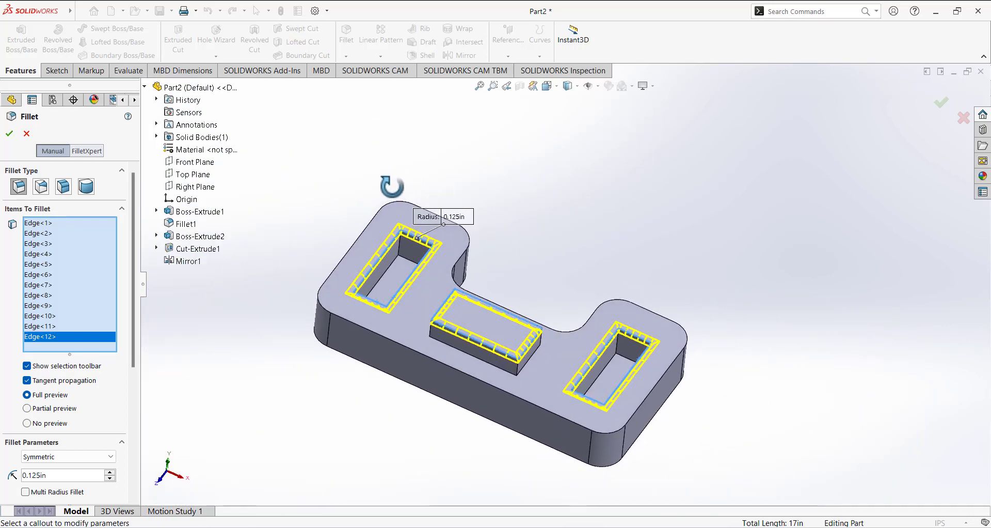
{"action": "scroll", "coordinate": [389, 257], "scroll_direction": "up", "scroll_amount": 2}
{"action": "scroll", "coordinate": [491, 278], "scroll_direction": "down", "scroll_amount": 6}
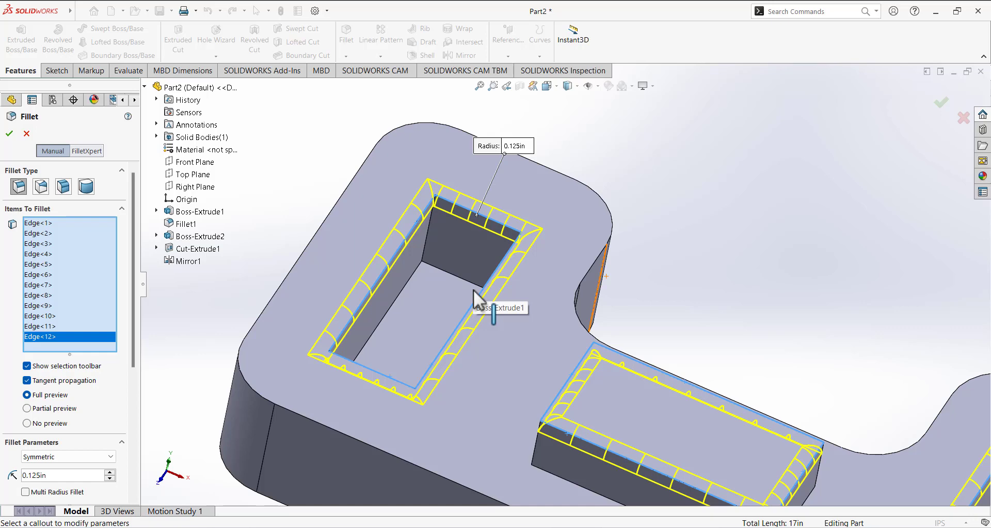
{"action": "left_click", "coordinate": [440, 293]}
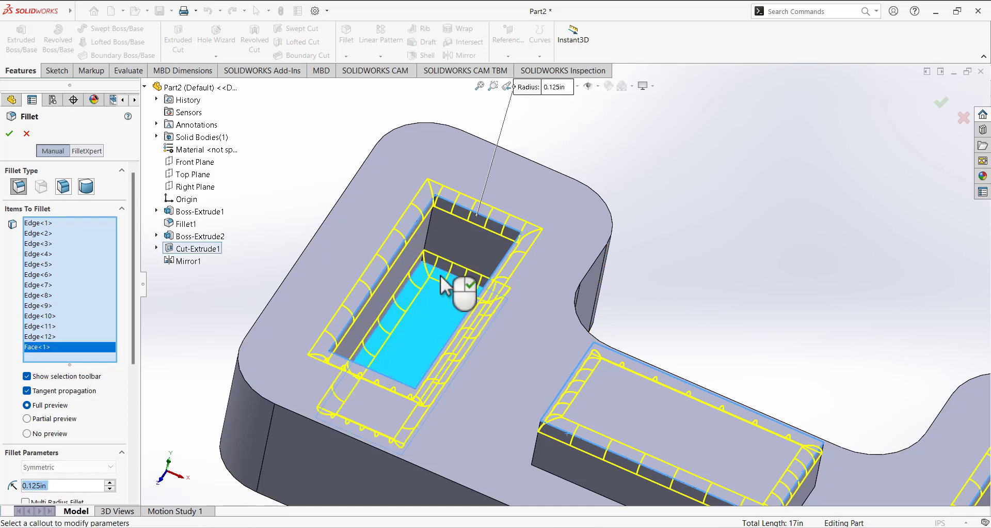
Step: Add the four vertical corner edges inside the left-arm pocket to the fillet selection
{"action": "scroll", "coordinate": [424, 254], "scroll_direction": "up", "scroll_amount": 2}
{"action": "left_click", "coordinate": [426, 238]}
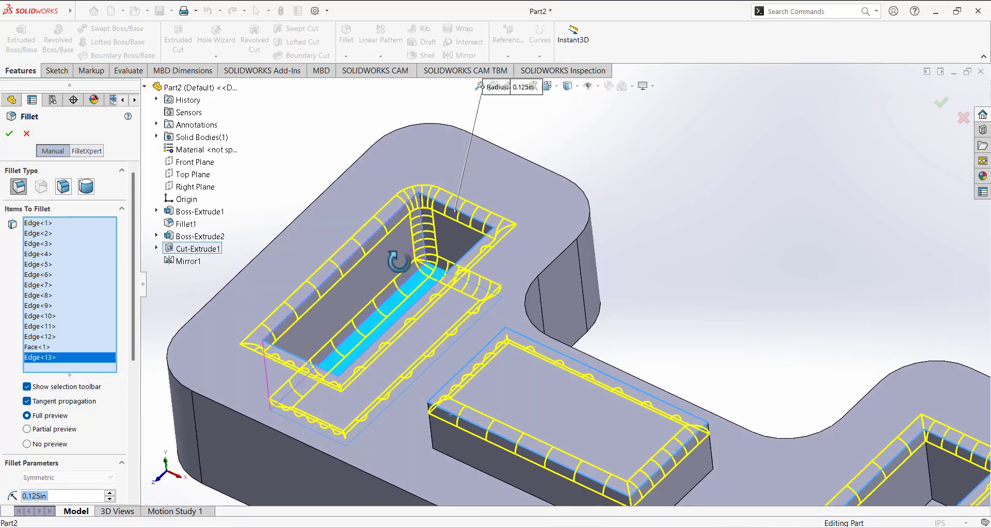
{"action": "middle_click_drag", "start_coordinate": [429, 247], "coordinate": [204, 417]}
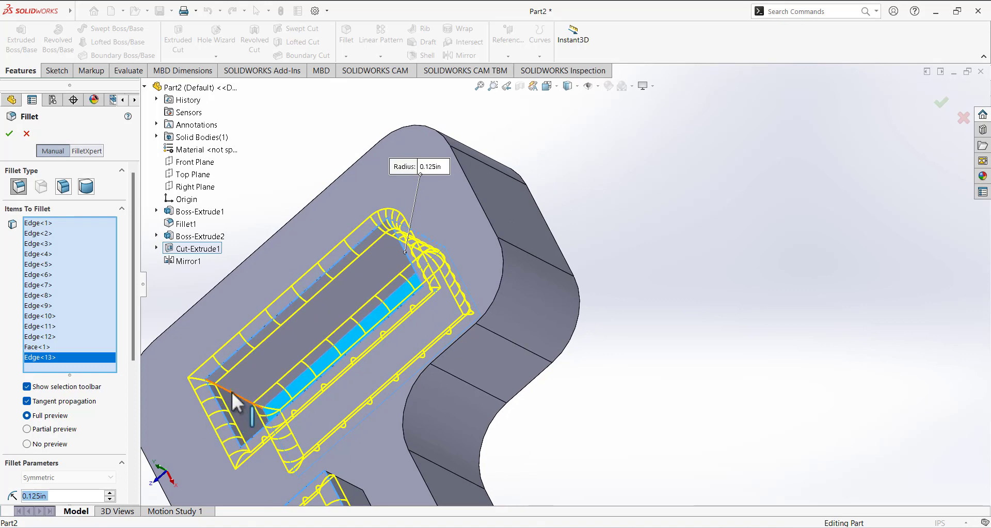
{"action": "left_click", "coordinate": [283, 334]}
{"action": "scroll", "coordinate": [285, 334], "scroll_direction": "down", "scroll_amount": 4}
{"action": "scroll", "coordinate": [341, 313], "scroll_direction": "up", "scroll_amount": 5}
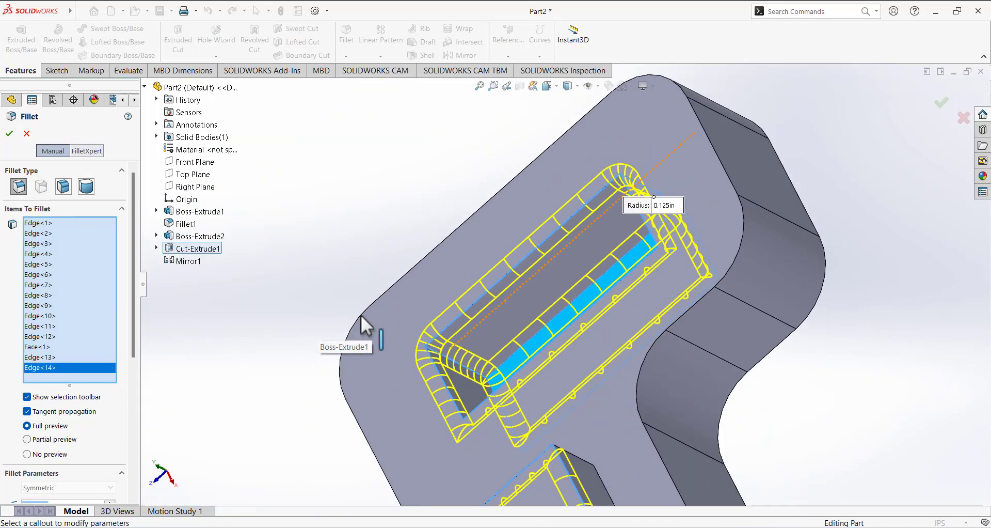
{"action": "middle_click_drag", "start_coordinate": [498, 378], "coordinate": [482, 429]}
{"action": "left_click", "coordinate": [476, 422]}
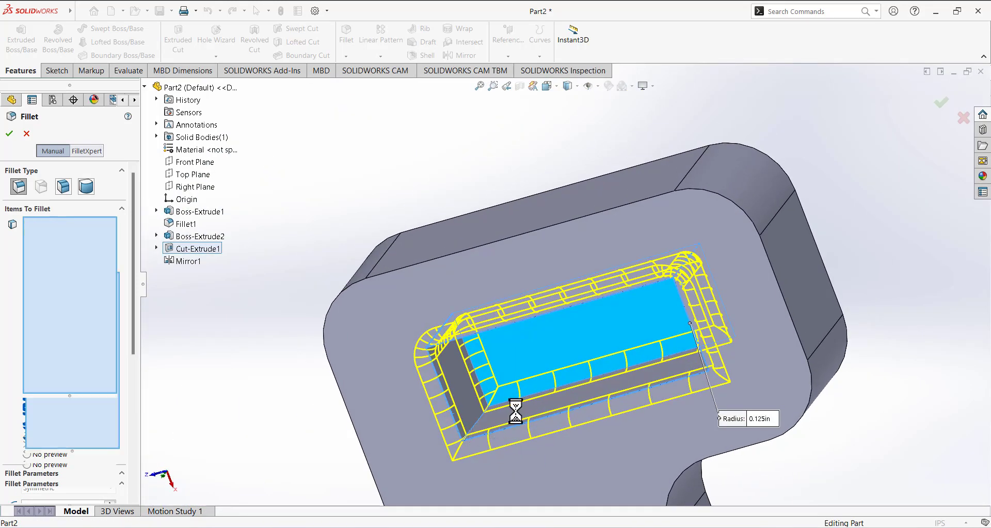
{"action": "middle_click_drag", "start_coordinate": [640, 353], "coordinate": [744, 352]}
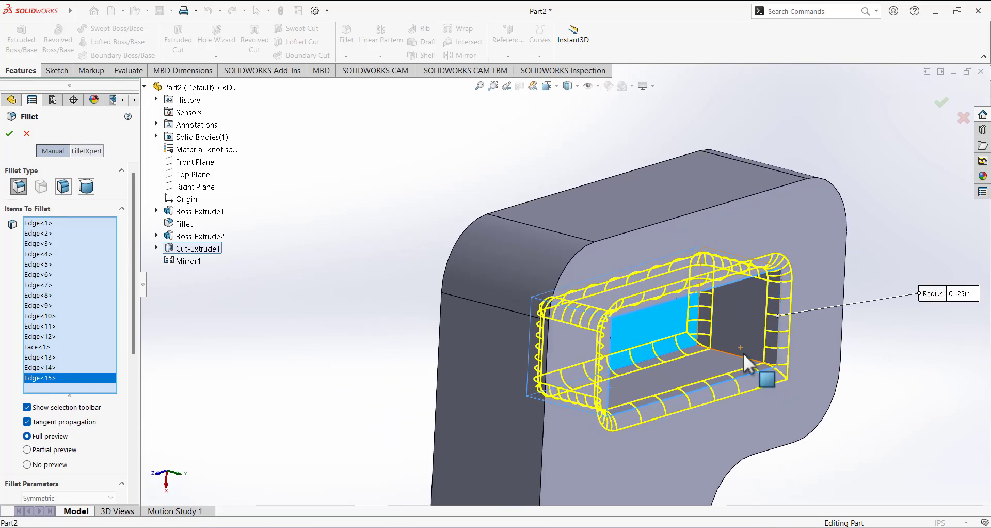
{"action": "left_click", "coordinate": [740, 356]}
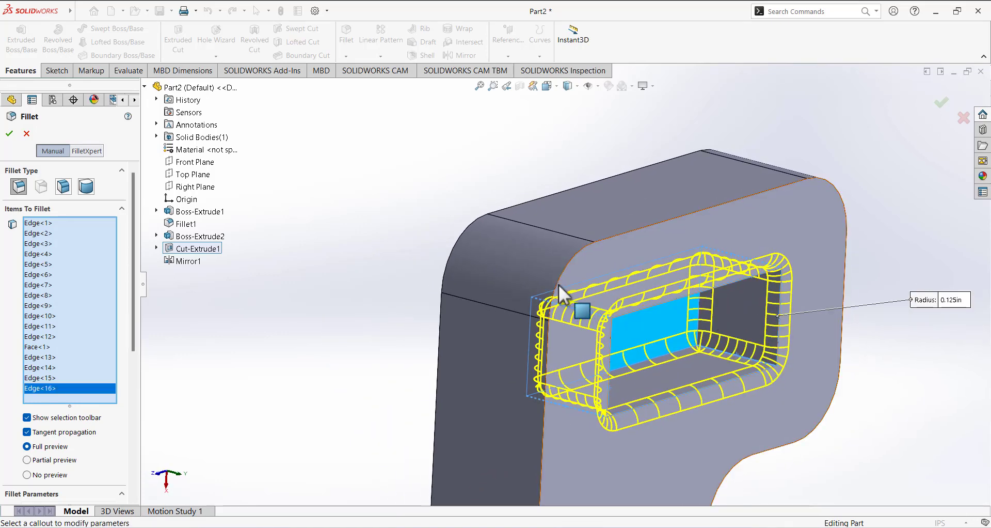
Step: Add the remaining base and corner edges of the raised block to the fillet selection
{"action": "scroll", "coordinate": [554, 299], "scroll_direction": "down", "scroll_amount": 5}
{"action": "scroll", "coordinate": [548, 298], "scroll_direction": "up", "scroll_amount": 5}
{"action": "scroll", "coordinate": [546, 296], "scroll_direction": "up", "scroll_amount": 8}
{"action": "middle_click_drag", "start_coordinate": [545, 296], "coordinate": [516, 178]}
{"action": "scroll", "coordinate": [582, 279], "scroll_direction": "up", "scroll_amount": 5}
{"action": "scroll", "coordinate": [583, 271], "scroll_direction": "down", "scroll_amount": 11}
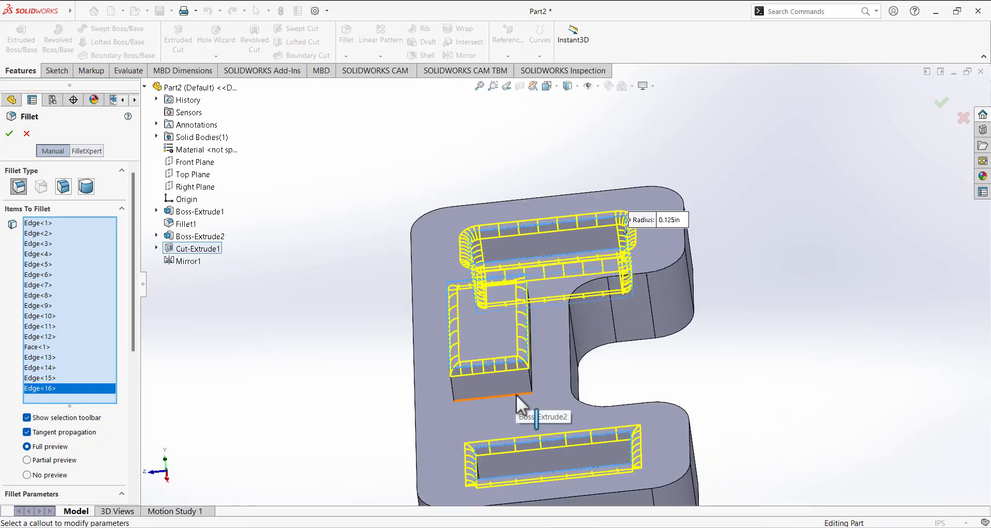
{"action": "left_click", "coordinate": [517, 394]}
{"action": "left_click", "coordinate": [531, 381]}
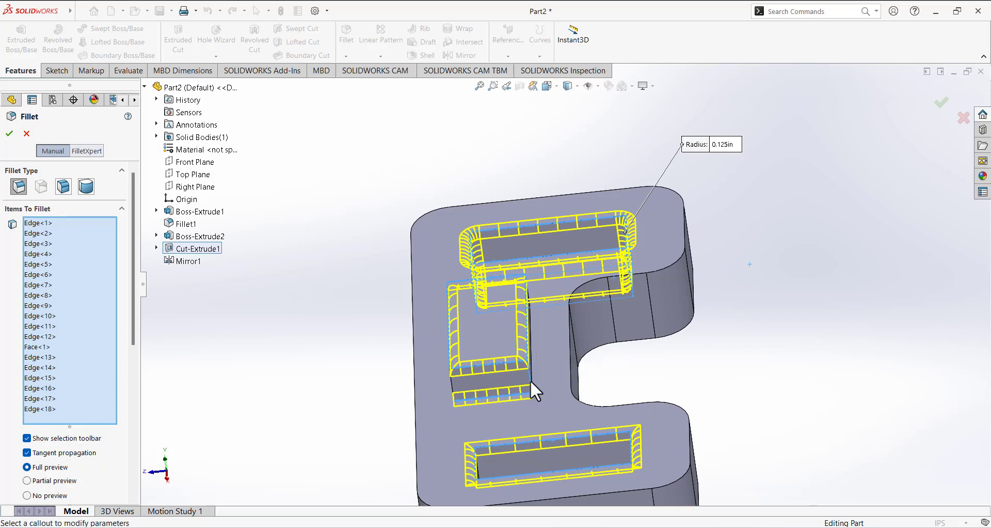
{"action": "left_click", "coordinate": [454, 389]}
{"action": "middle_click_drag", "start_coordinate": [416, 367], "coordinate": [448, 177]}
{"action": "left_click", "coordinate": [360, 310]}
{"action": "left_click", "coordinate": [458, 244]}
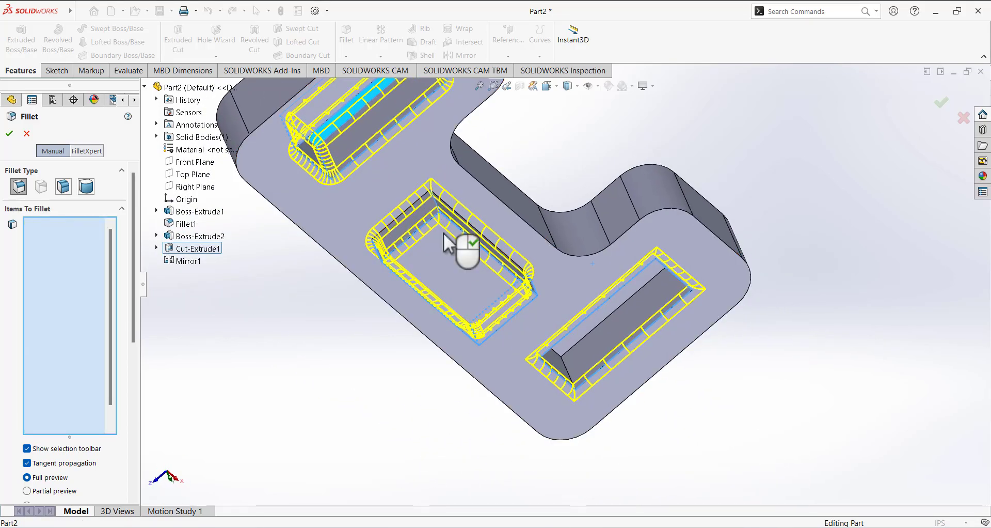
Step: Add the right-arm pocket's floor face and vertical corner edges to the selection and apply the 0.125 in fillet
{"action": "middle_click_drag", "start_coordinate": [500, 283], "coordinate": [545, 126]}
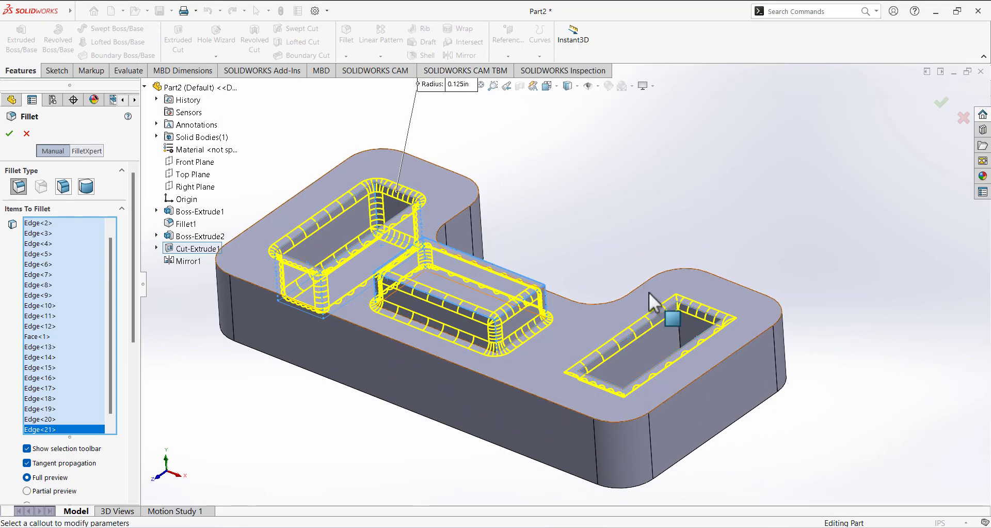
{"action": "middle_click_drag", "start_coordinate": [653, 303], "coordinate": [667, 418]}
{"action": "left_click", "coordinate": [666, 418]}
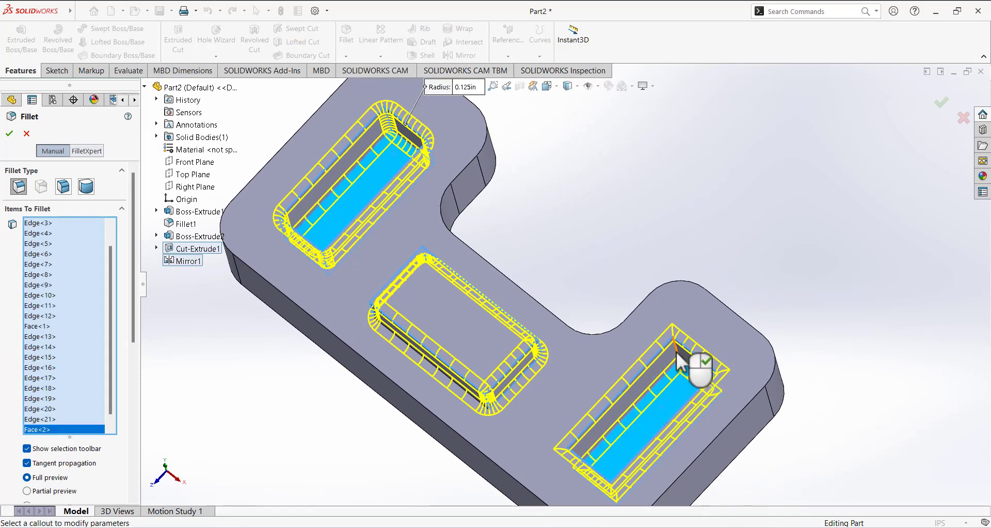
{"action": "left_click", "coordinate": [681, 376]}
{"action": "middle_click_drag", "start_coordinate": [682, 376], "coordinate": [621, 474]}
{"action": "left_click", "coordinate": [729, 379]}
{"action": "left_click", "coordinate": [593, 391]}
{"action": "left_click", "coordinate": [619, 432]}
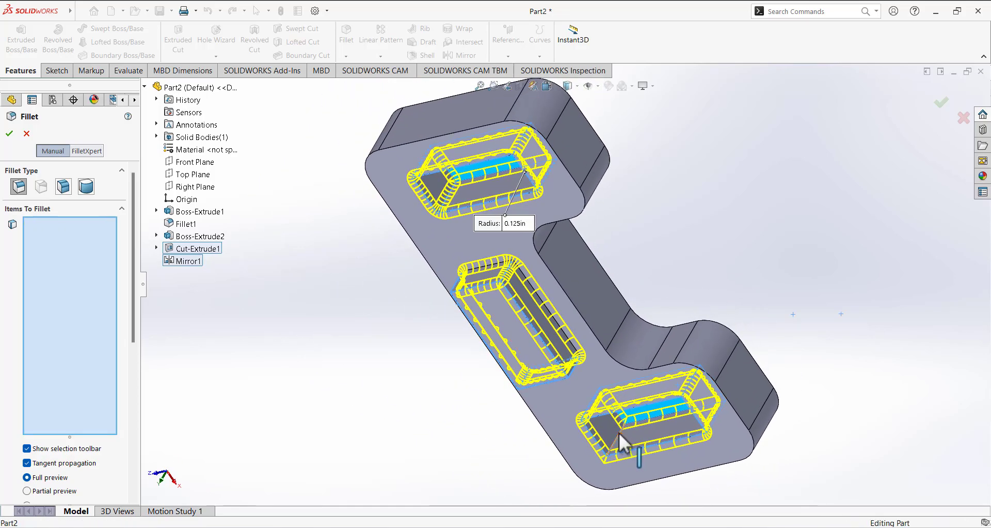
{"action": "middle_click_drag", "start_coordinate": [518, 420], "coordinate": [578, 290]}
{"action": "left_click", "coordinate": [9, 133]}
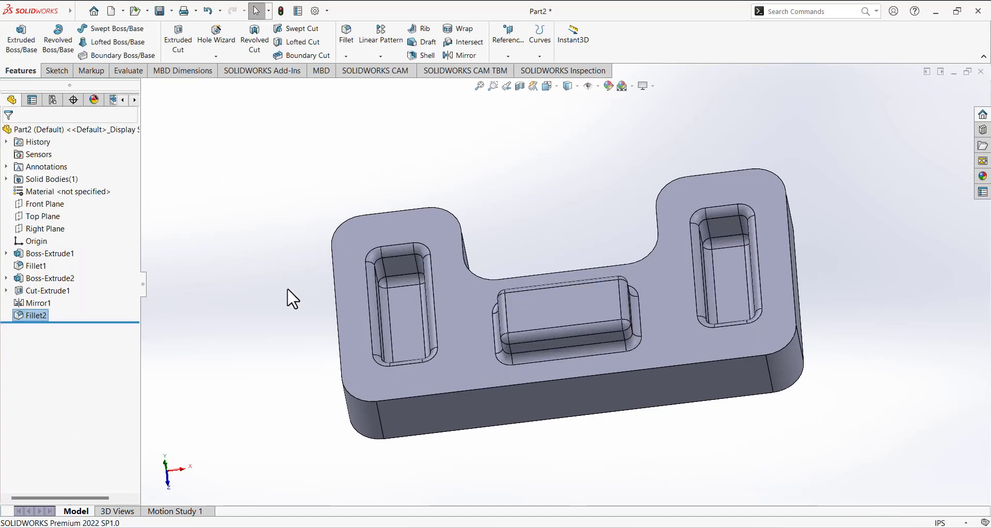
Step: Shell the part with a 0.125 in wall thickness, removing the flat underside face
{"action": "middle_click_drag", "start_coordinate": [286, 296], "coordinate": [272, 184]}
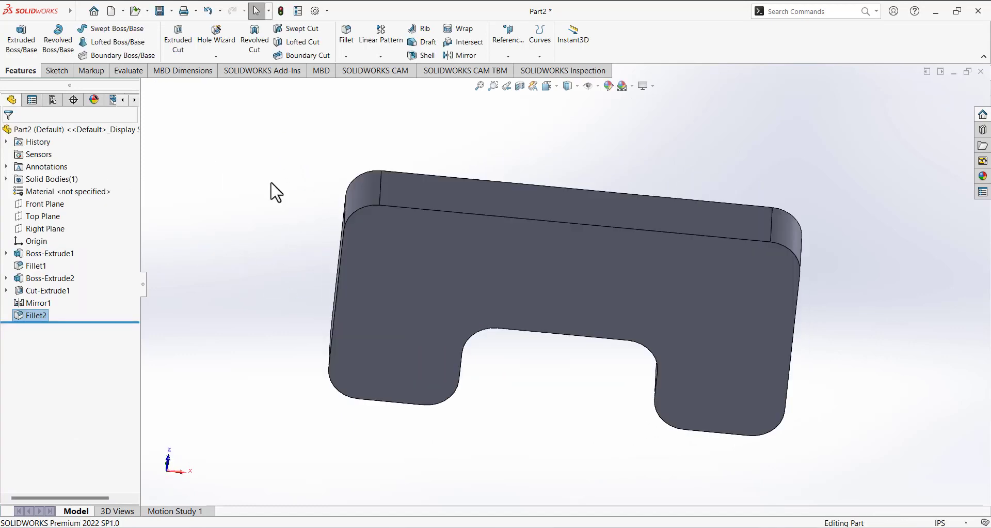
{"action": "left_click", "coordinate": [416, 54]}
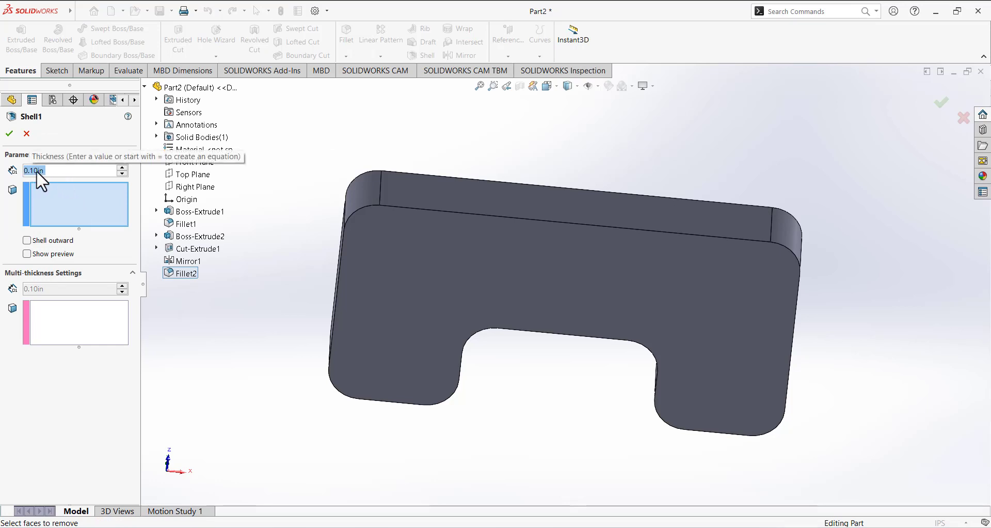
{"action": "type", "text": "0.125"}
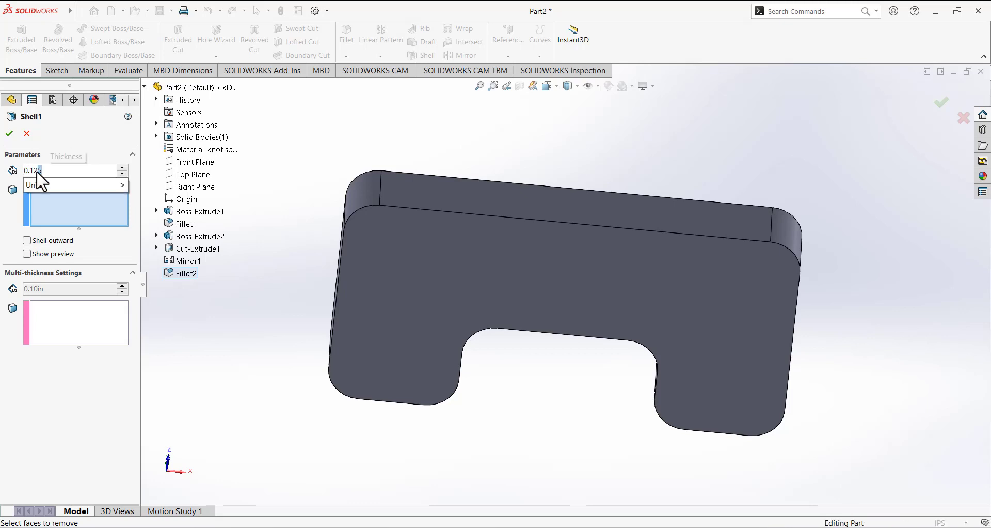
{"action": "key", "text": "Return"}
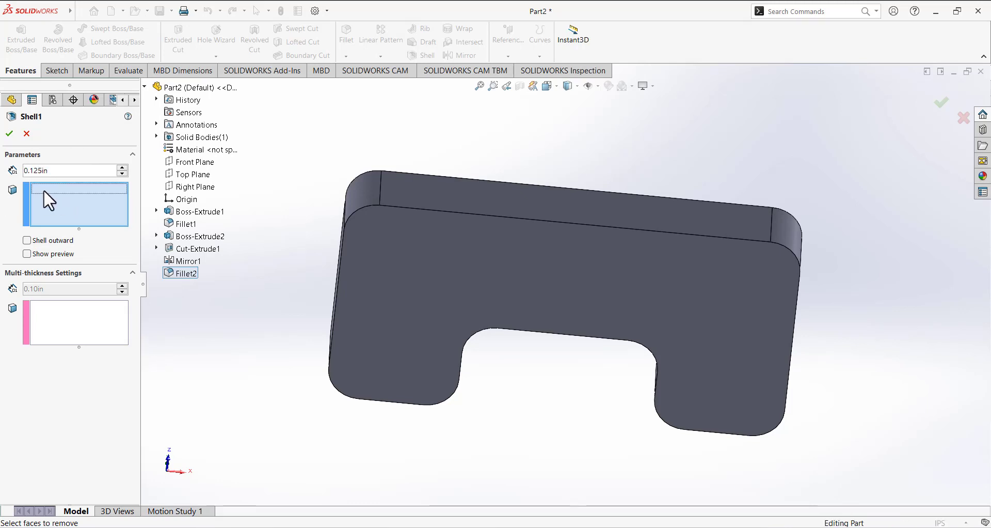
{"action": "left_click", "coordinate": [442, 266]}
{"action": "middle_click_drag", "start_coordinate": [336, 303], "coordinate": [307, 214]}
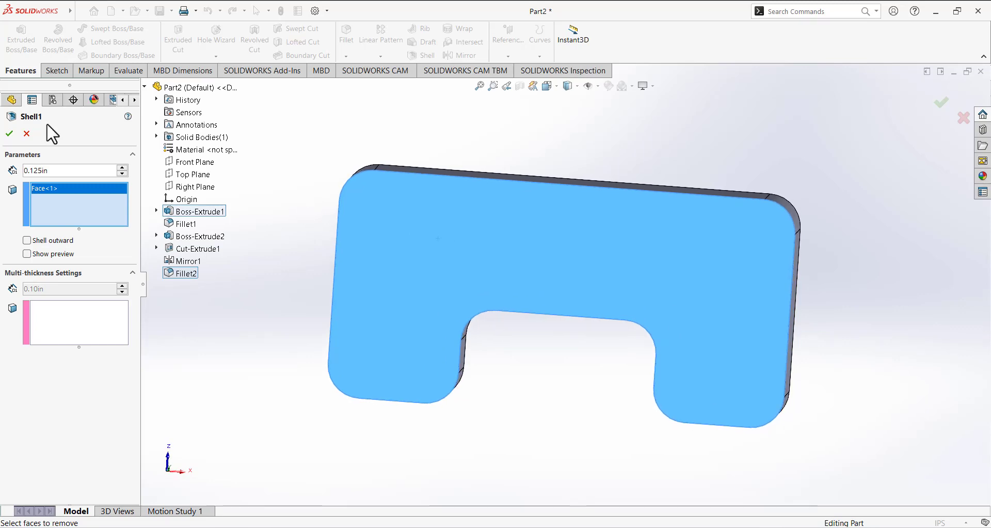
{"action": "left_click", "coordinate": [9, 135]}
{"action": "middle_click_drag", "start_coordinate": [265, 239], "coordinate": [290, 224]}
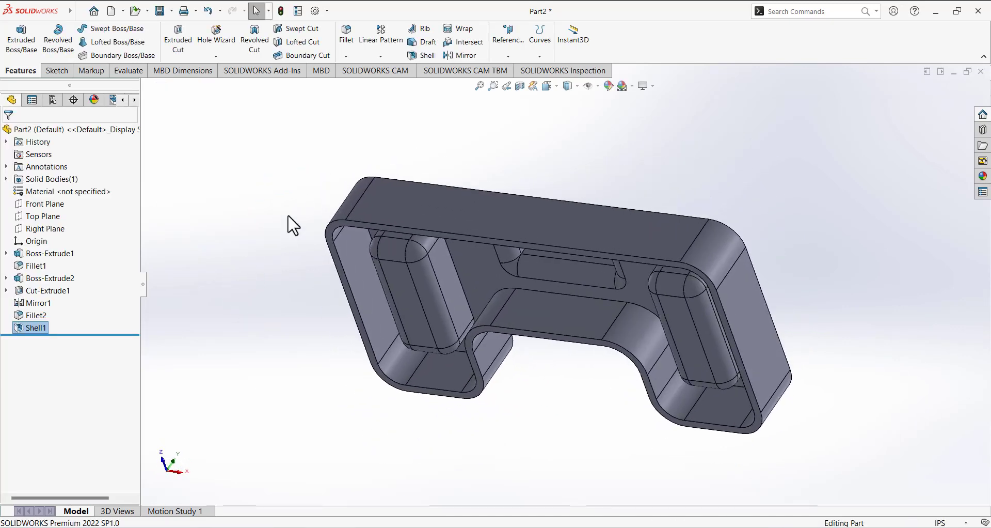
{"action": "middle_click_drag", "start_coordinate": [361, 146], "coordinate": [363, 325]}
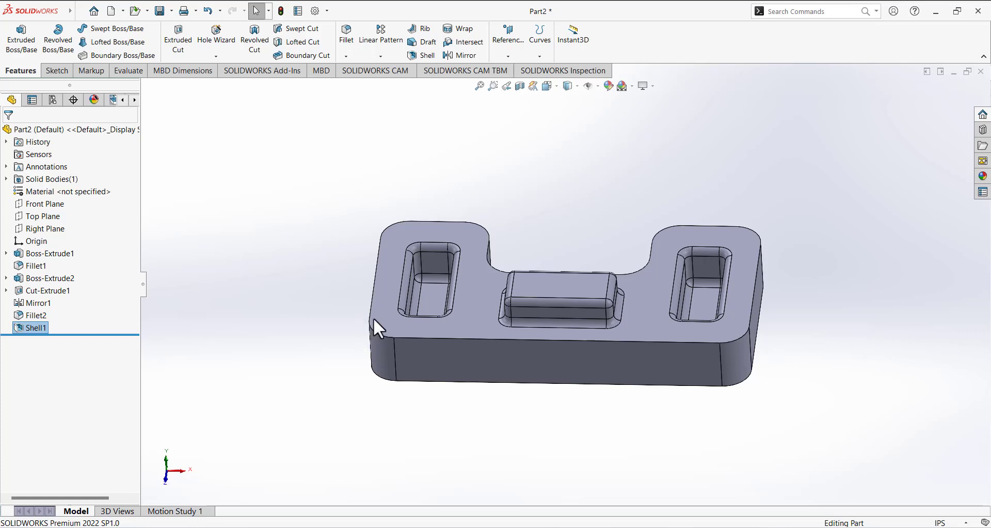
{"action": "middle_click_drag", "start_coordinate": [371, 324], "coordinate": [350, 89]}
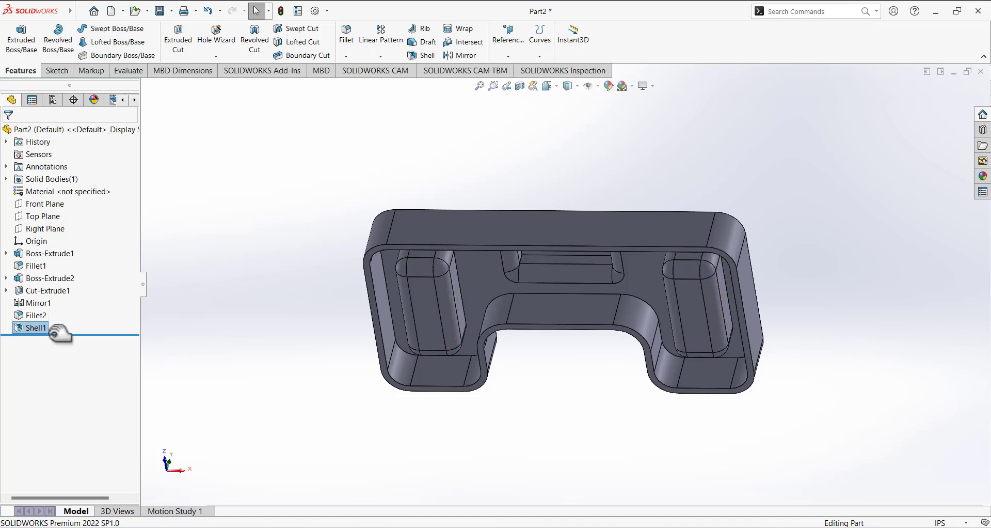
Step: Roll the feature history back to just before the shell
{"action": "left_click", "coordinate": [204, 268]}
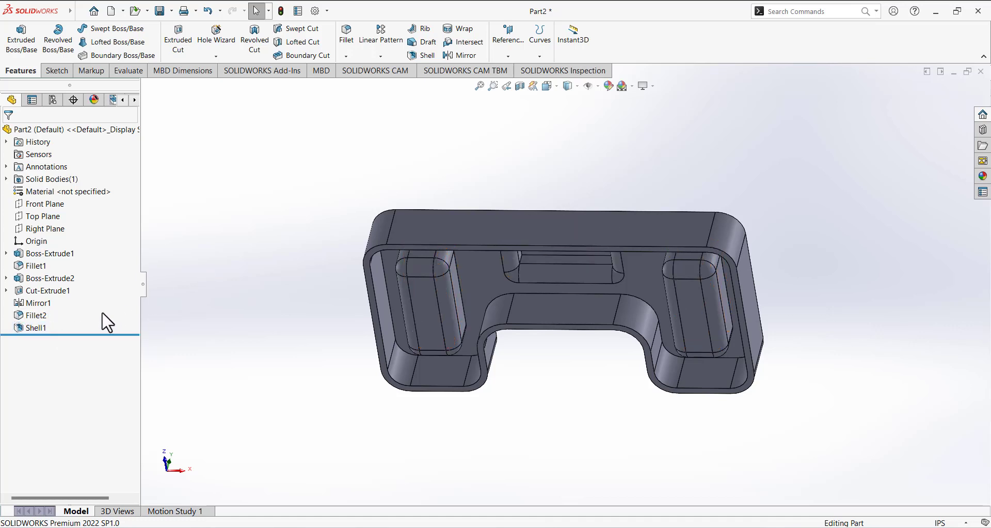
{"action": "left_click", "coordinate": [85, 334]}
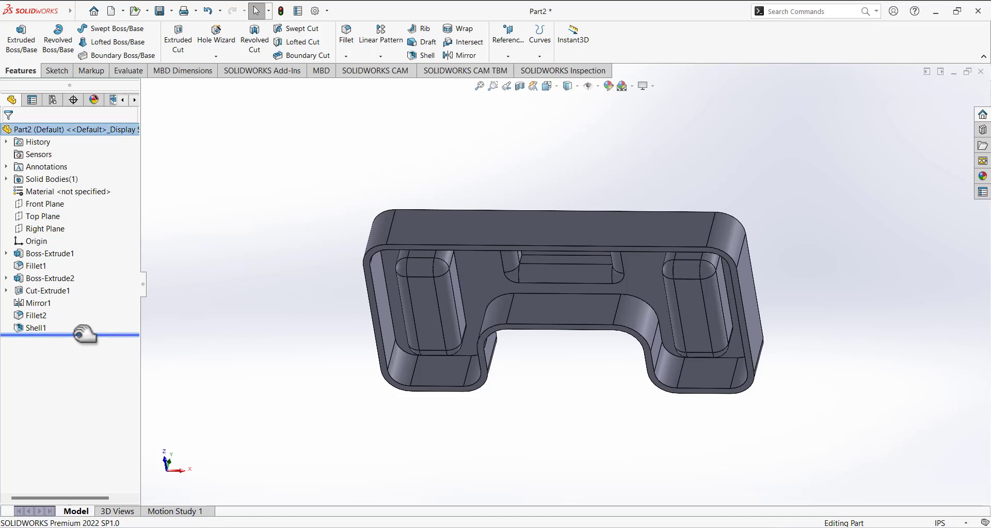
{"action": "mouse_move", "coordinate": [85, 334]}
{"action": "left_mouse_down"}
{"action": "mouse_move", "coordinate": [89, 321]}
{"action": "mouse_move", "coordinate": [77, 321]}
{"action": "left_mouse_up"}
Step: Add the plate's outer top perimeter edge to the existing 0.125 in fillet and roll the history forward past the shell
{"action": "left_click", "coordinate": [44, 316]}
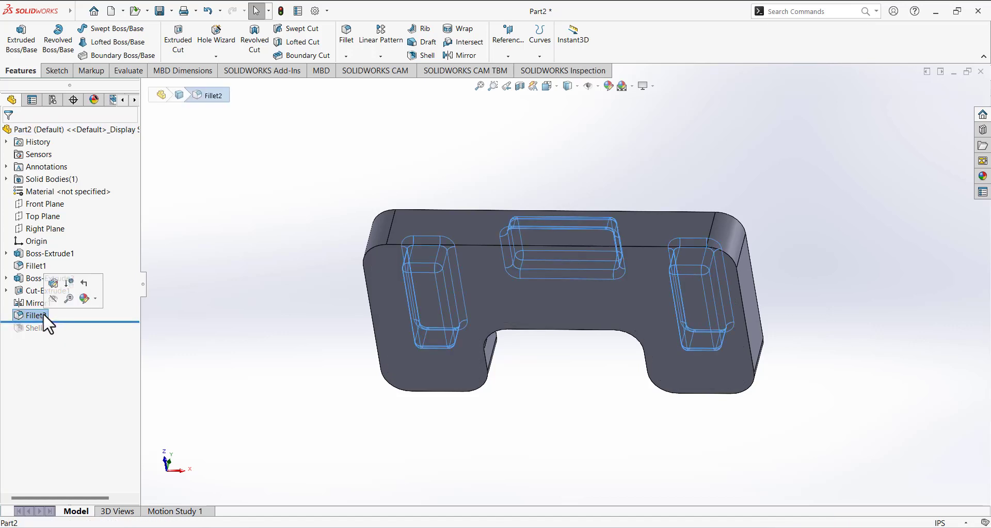
{"action": "left_click", "coordinate": [52, 283]}
{"action": "middle_click_drag", "start_coordinate": [280, 193], "coordinate": [257, 399]}
{"action": "left_click", "coordinate": [383, 287]}
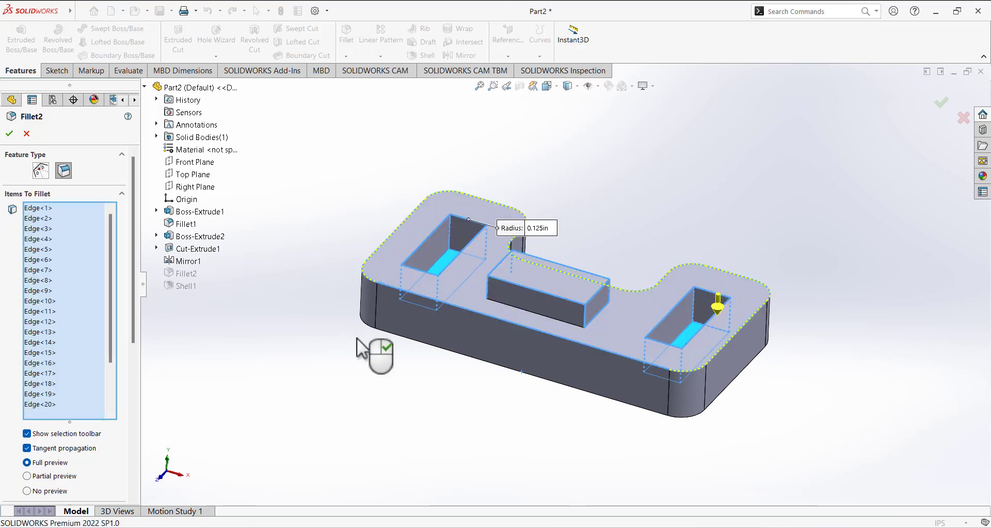
{"action": "middle_click_drag", "start_coordinate": [329, 345], "coordinate": [320, 277]}
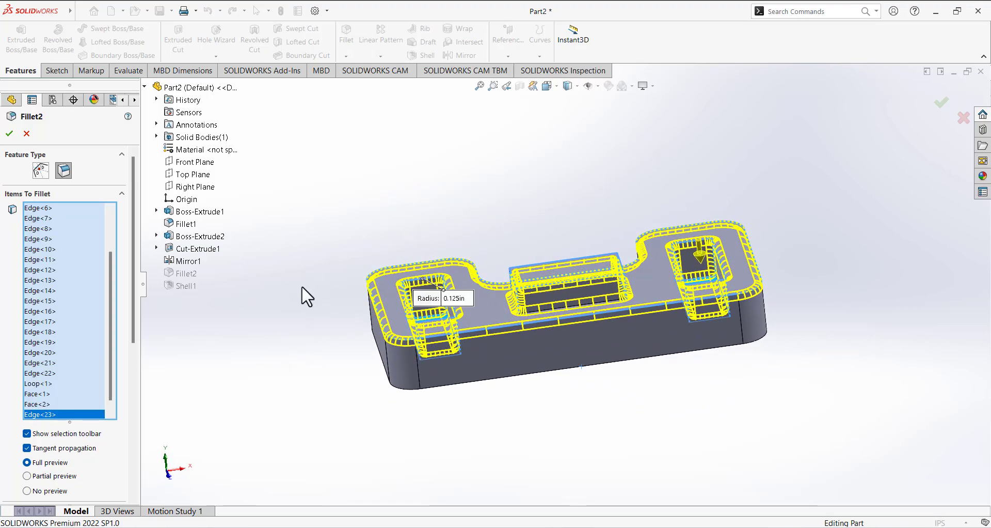
{"action": "middle_click_drag", "start_coordinate": [279, 308], "coordinate": [299, 300]}
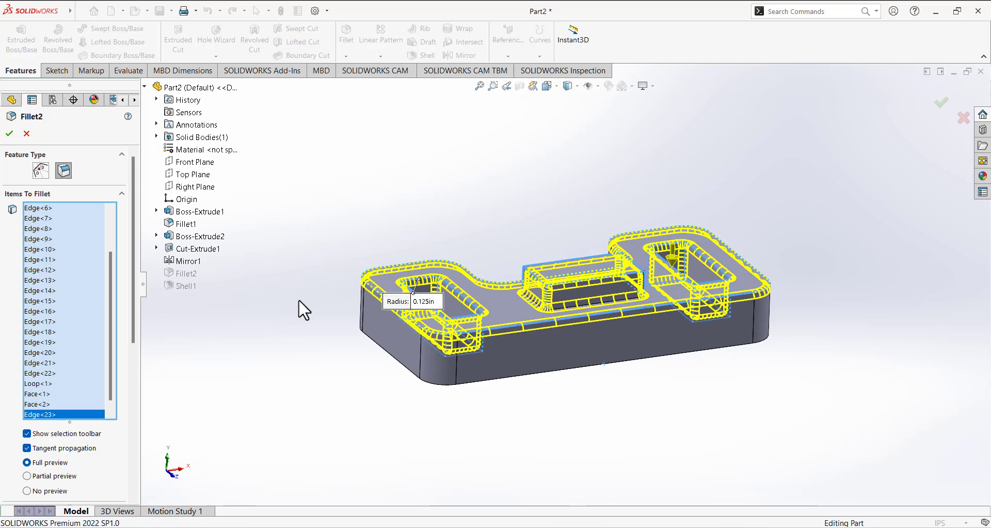
{"action": "left_click", "coordinate": [10, 134]}
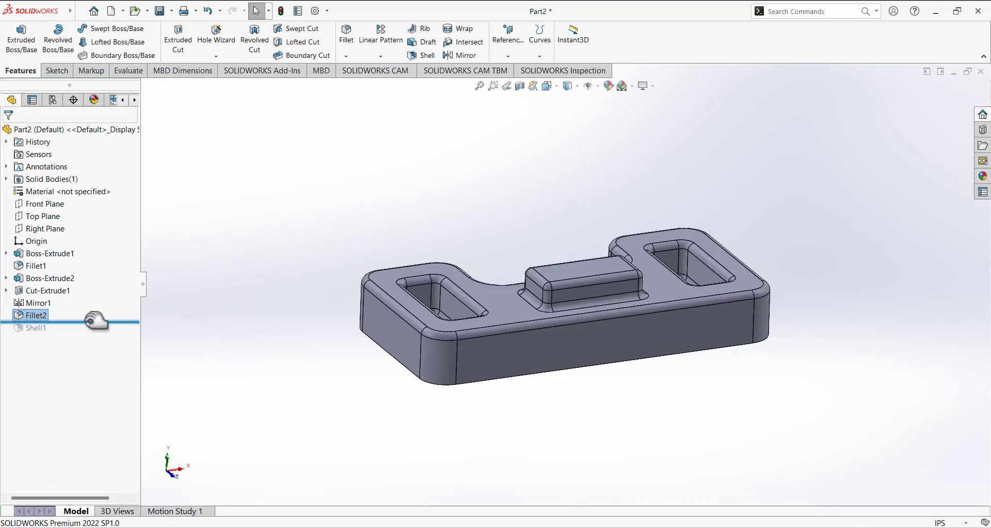
{"action": "left_click_drag", "start_coordinate": [93, 320], "coordinate": [95, 336]}
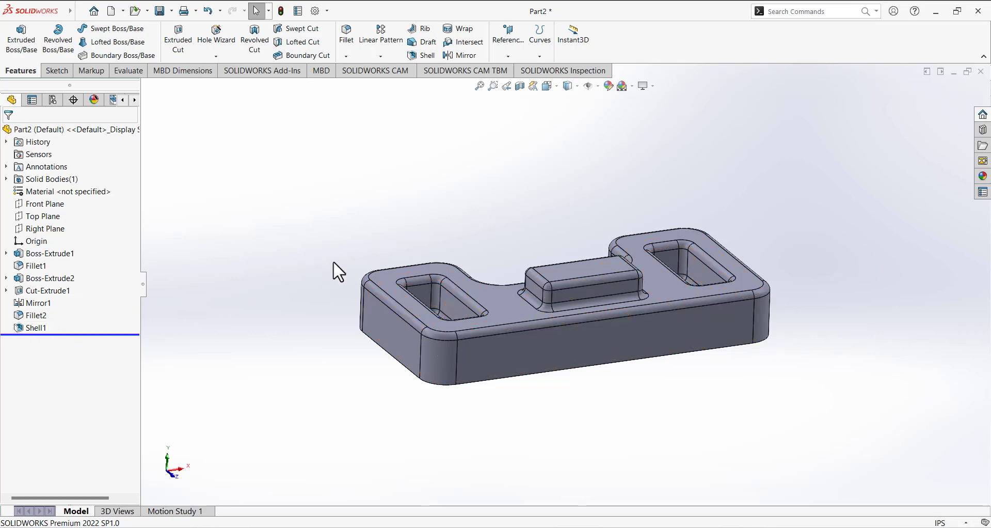
{"action": "middle_click_drag", "start_coordinate": [333, 261], "coordinate": [316, 292]}
Step: Assign the ABS material from the Plastics category to the part
{"action": "left_click", "coordinate": [98, 203]}
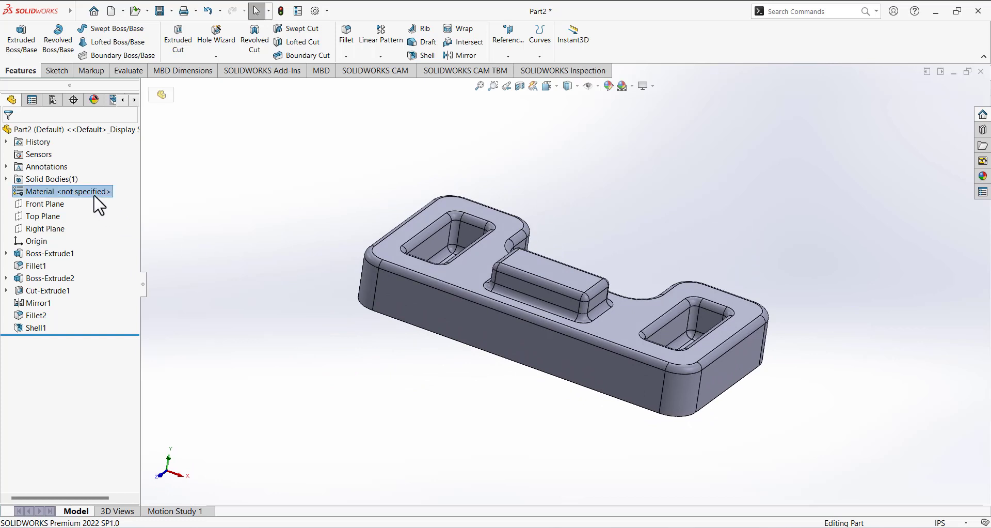
{"action": "right_click", "coordinate": [62, 202]}
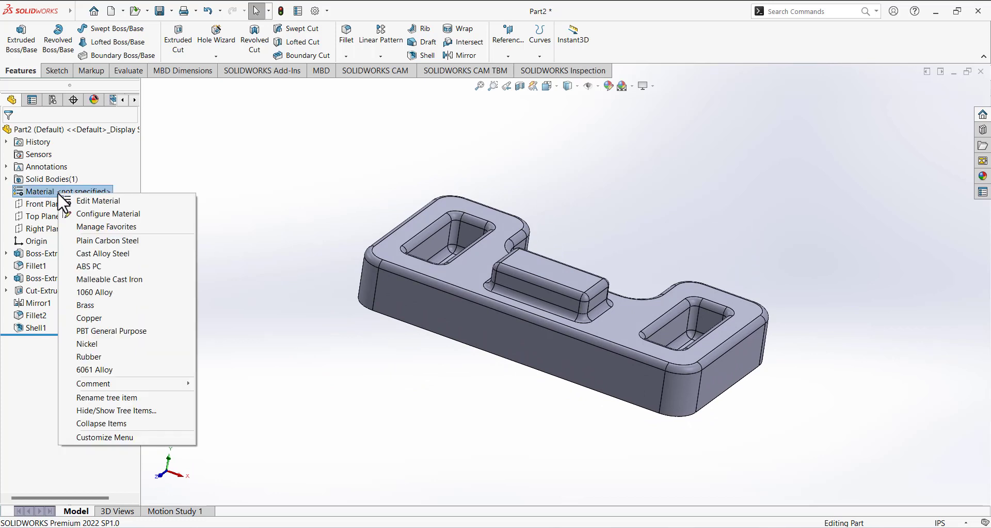
{"action": "left_click", "coordinate": [98, 201]}
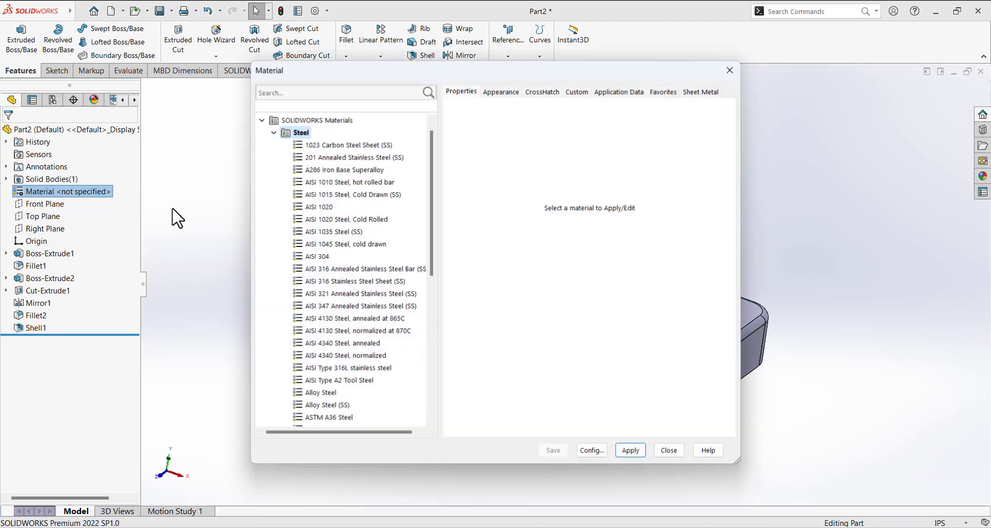
{"action": "scroll", "coordinate": [333, 312], "scroll_direction": "down", "scroll_amount": 8}
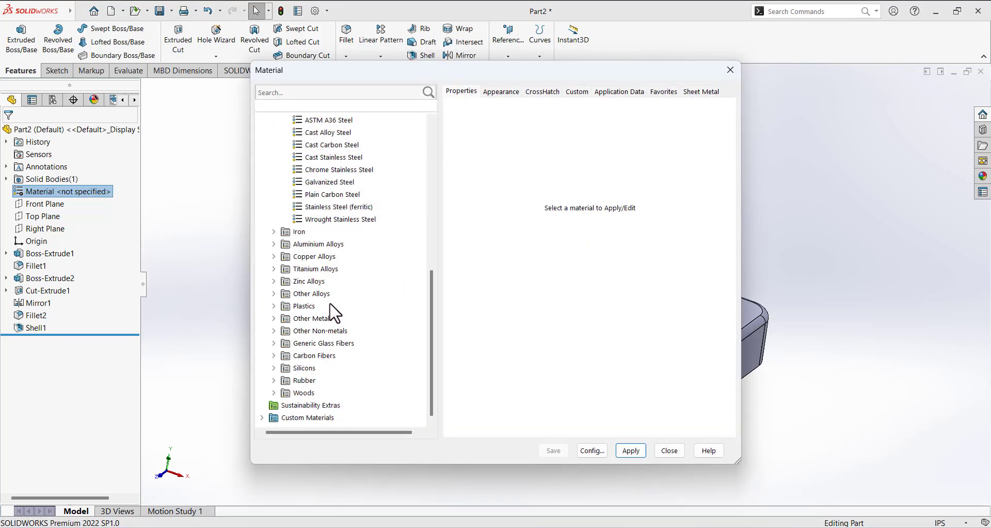
{"action": "left_click", "coordinate": [274, 306]}
{"action": "left_click", "coordinate": [312, 133]}
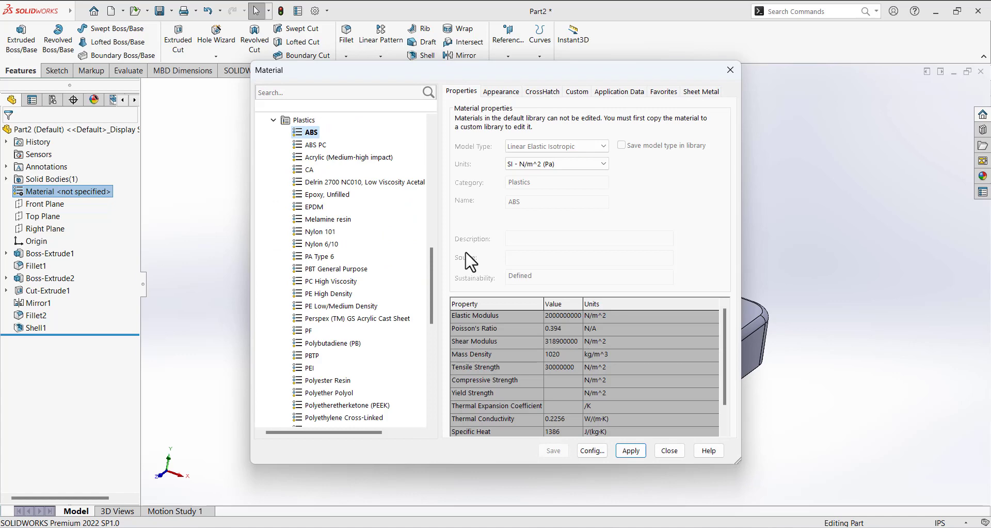
{"action": "left_click", "coordinate": [631, 450]}
{"action": "left_click", "coordinate": [671, 450]}
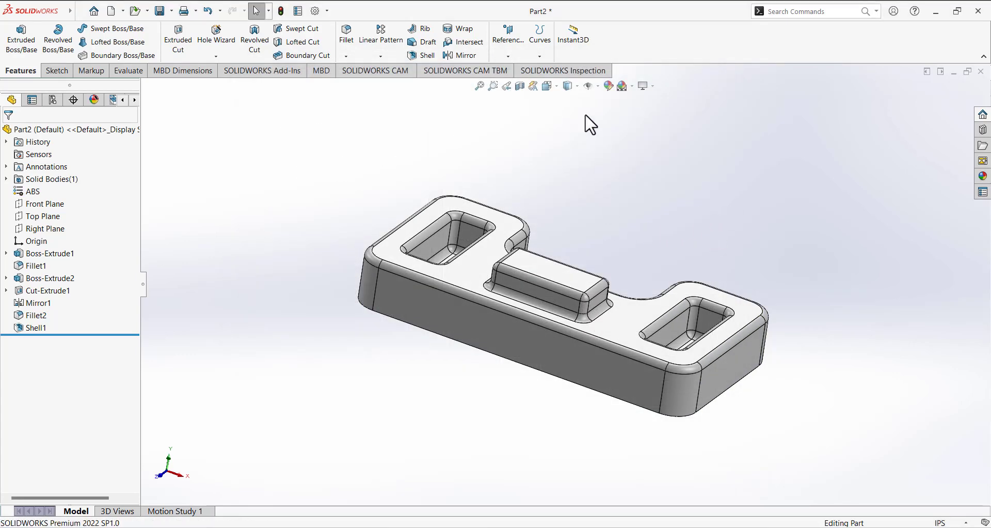
Step: Display the part shaded without edges in an isometric view
{"action": "left_click", "coordinate": [570, 86]}
{"action": "left_click", "coordinate": [570, 118]}
{"action": "left_click", "coordinate": [549, 86]}
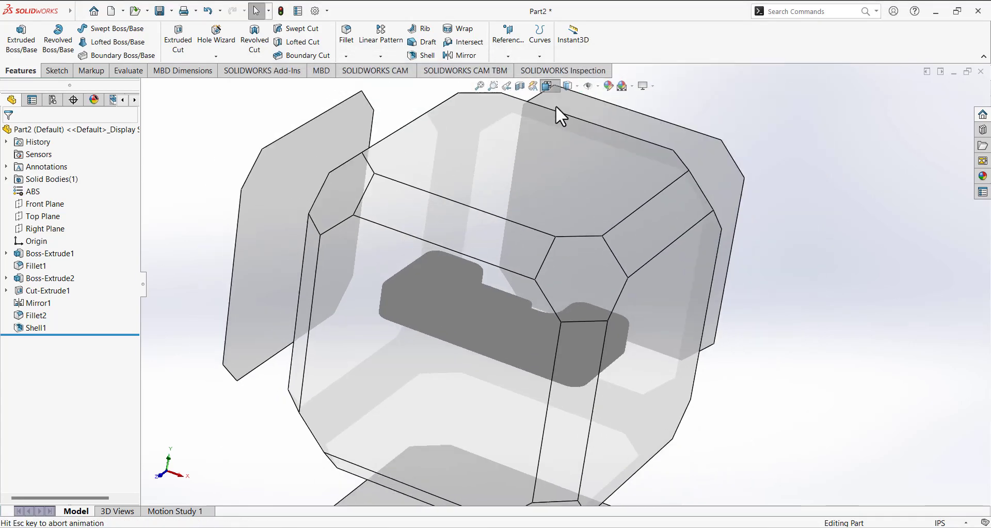
{"action": "left_click", "coordinate": [607, 137]}
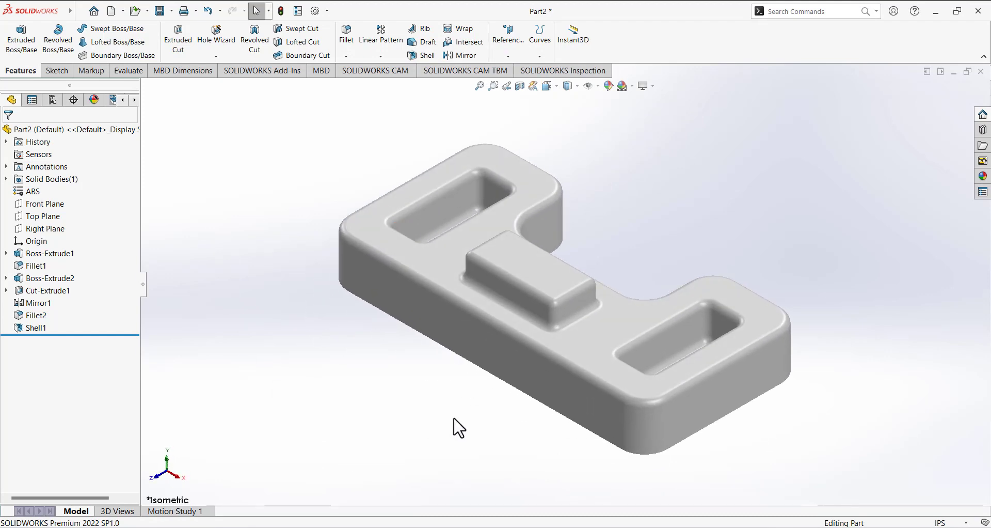